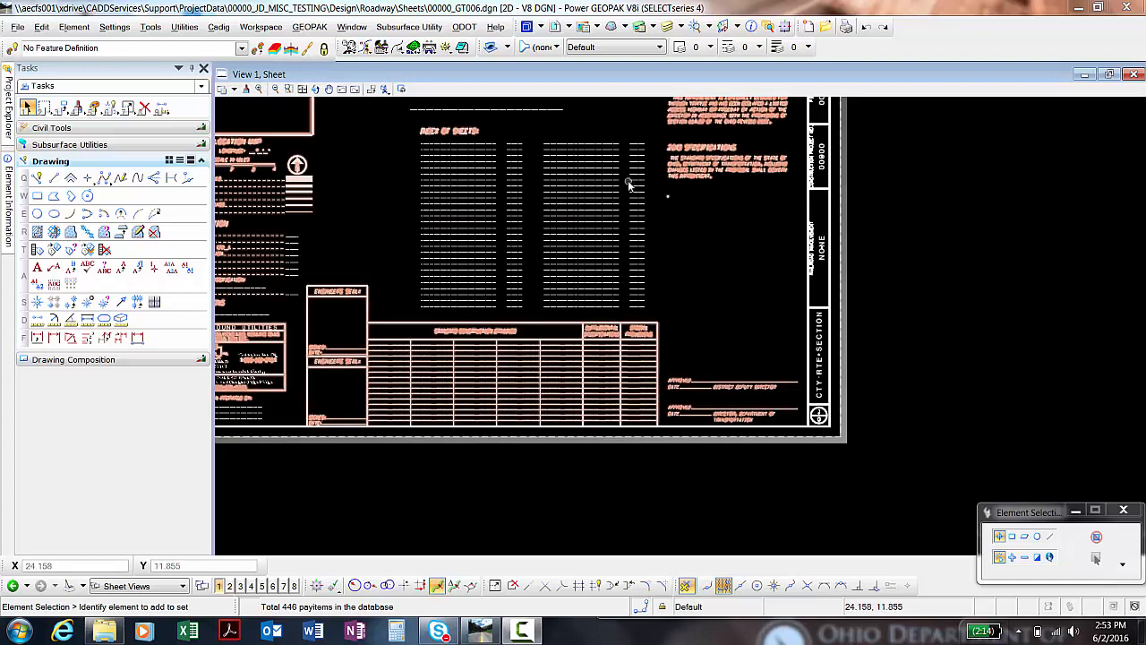
Step: Open the SCD List tool for the title sheet and move its dialog clear of the Standard Construction Drawings table
left_click(465, 27)
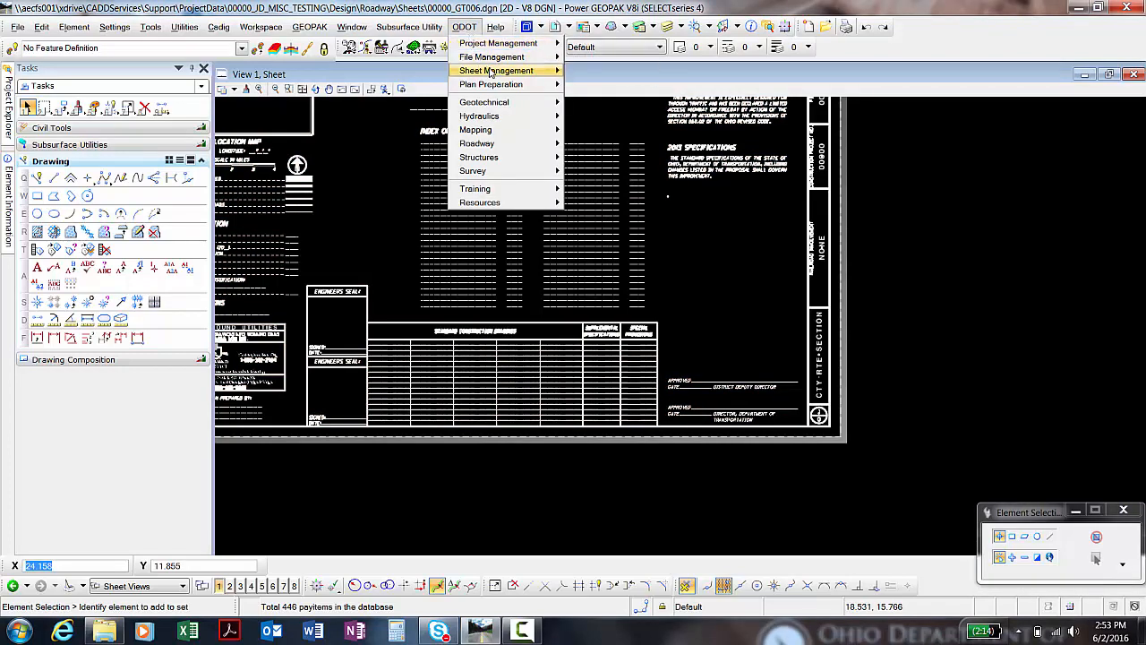
mouse_move(520, 72)
mouse_move(615, 153)
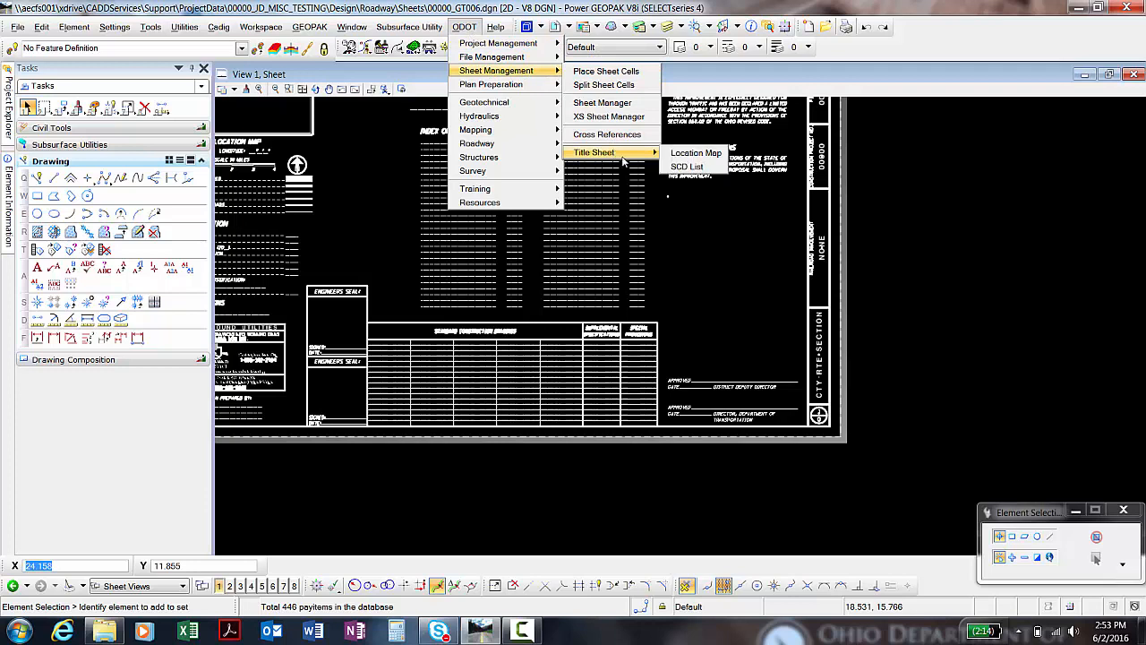
left_click(708, 169)
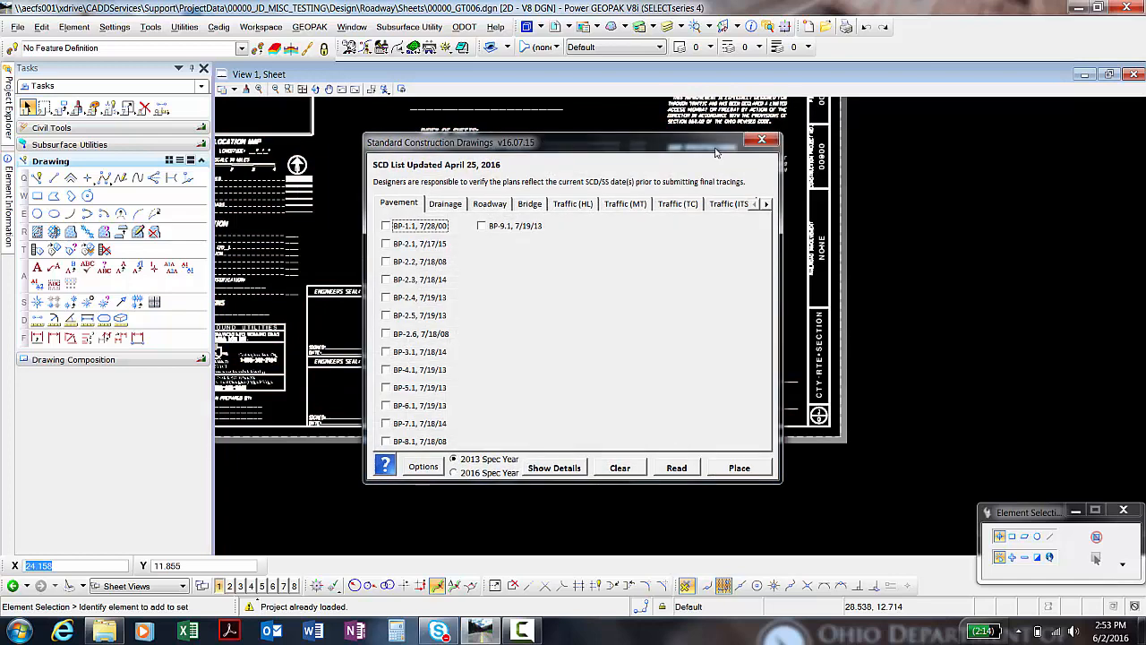
left_click_drag(718, 149, 753, 145)
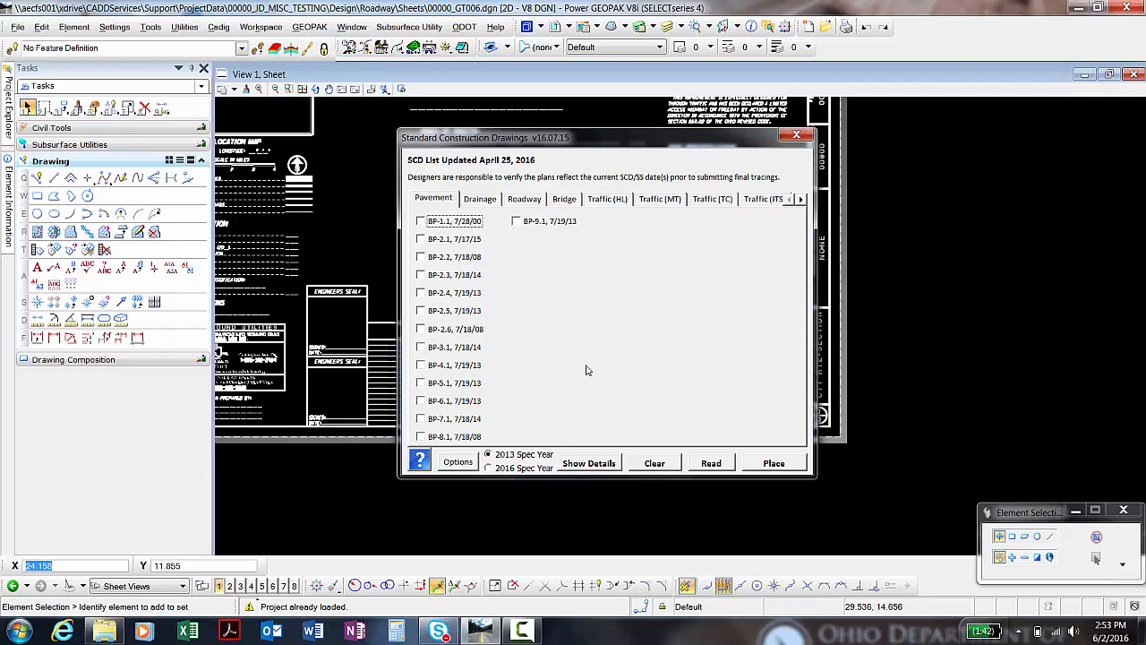
left_click_drag(514, 141, 583, 131)
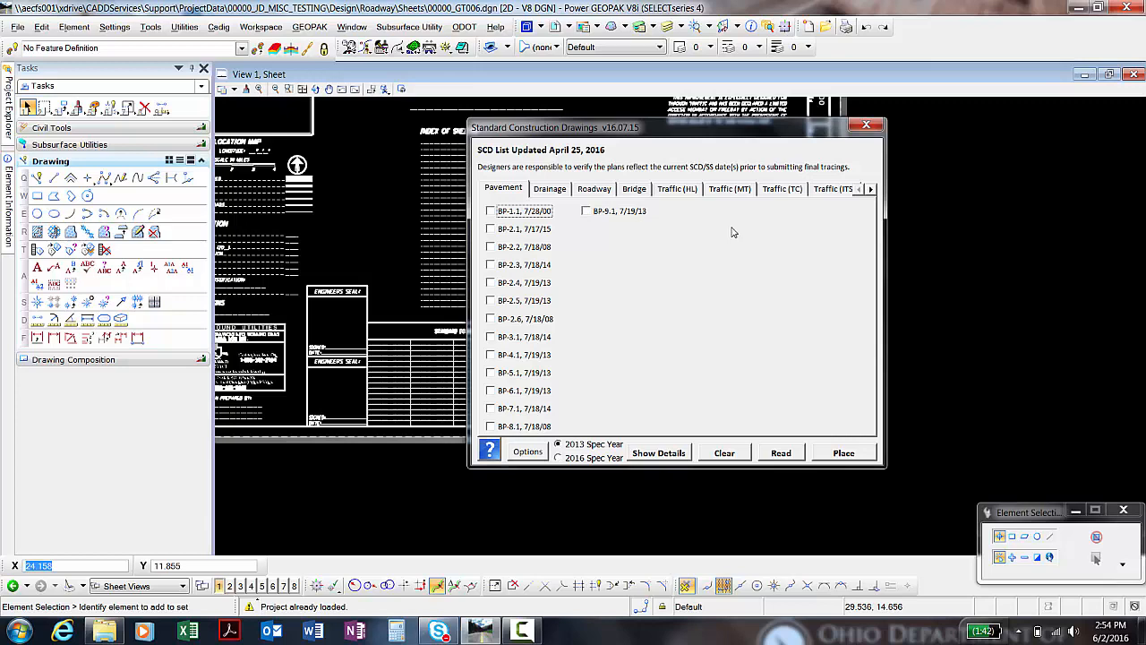
left_click_drag(632, 134, 662, 132)
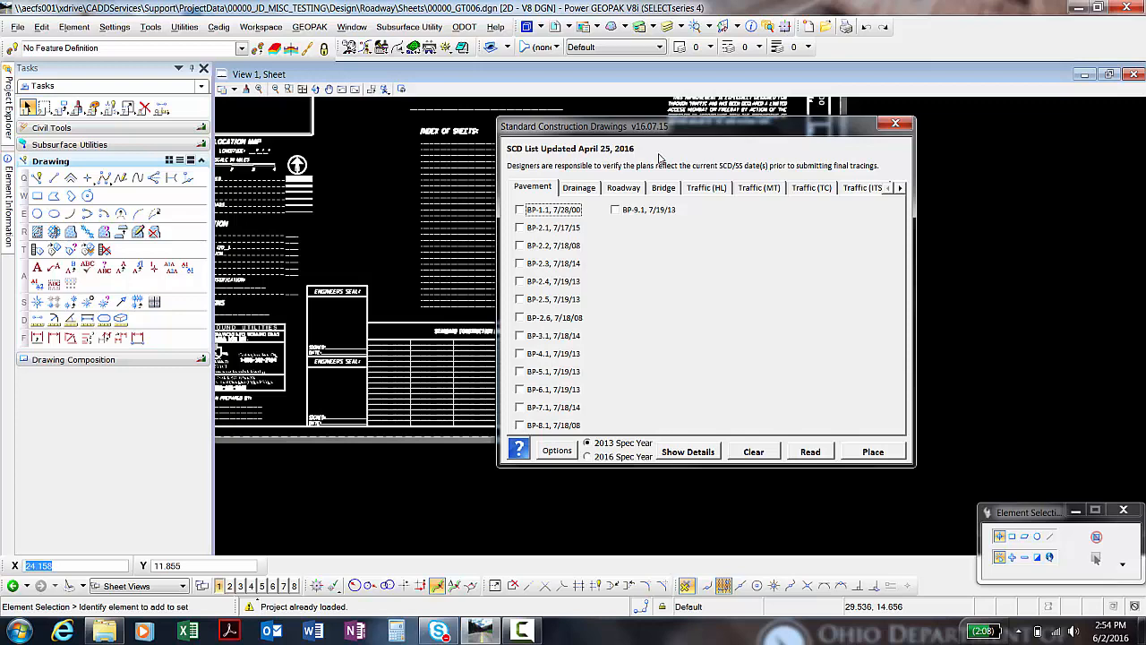
left_click_drag(667, 132, 755, 129)
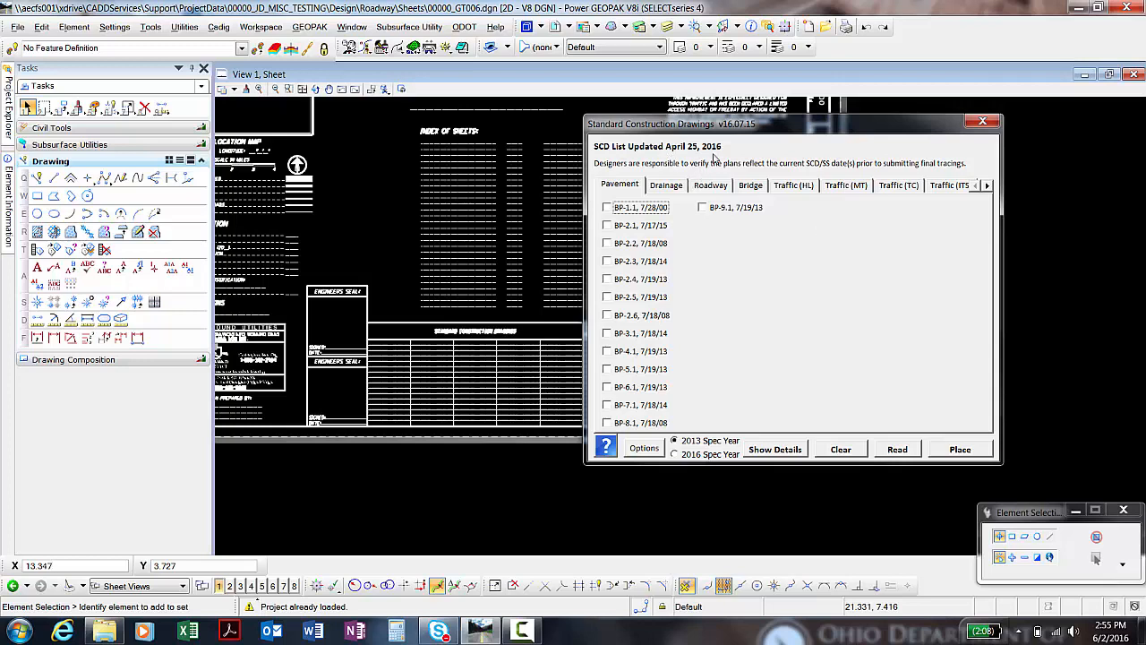
left_click_drag(748, 123, 818, 110)
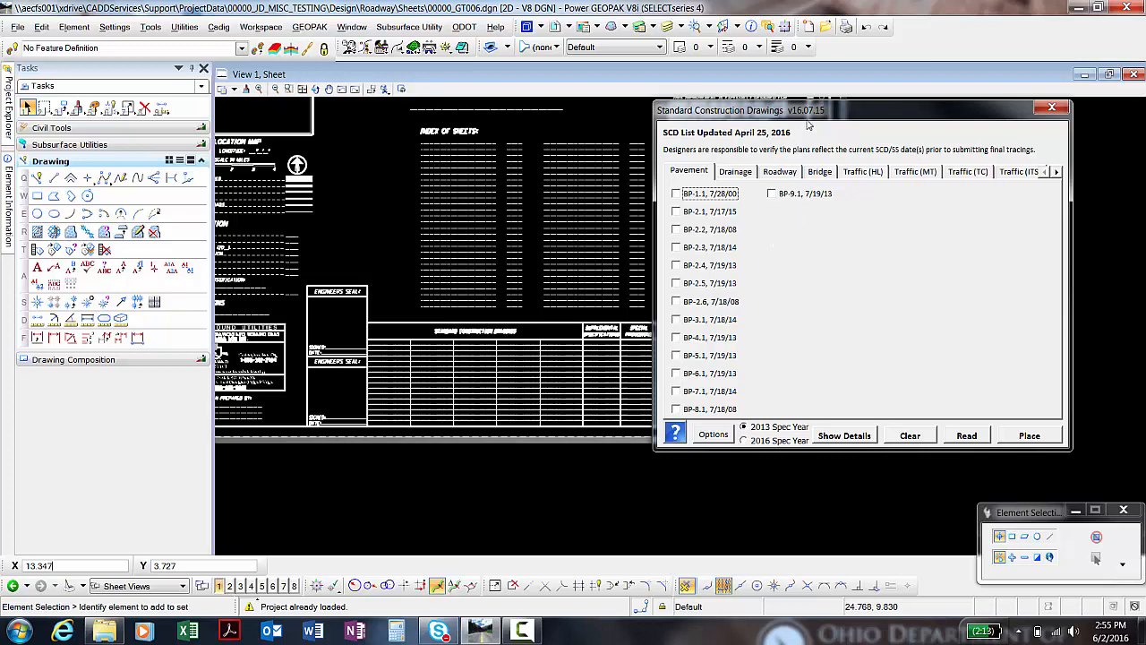
left_click_drag(809, 114, 827, 95)
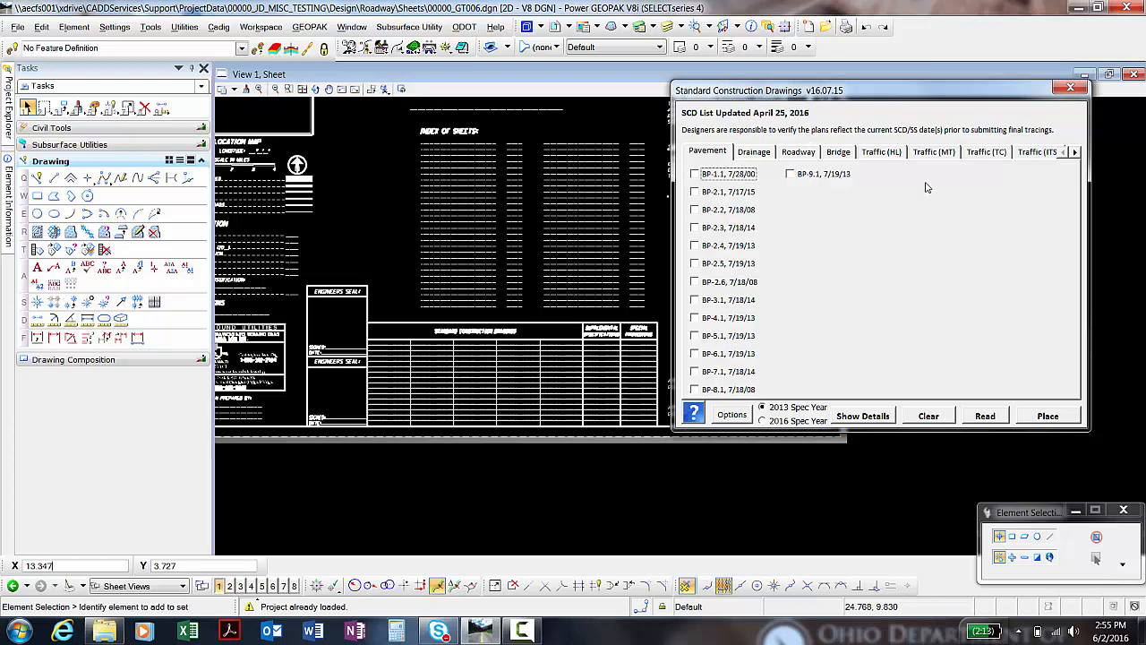
Step: Look through the drawing lists of the Pavement, Drainage, Roadway, Bridge and Traffic categories, ending back at Pavement
left_click(726, 152)
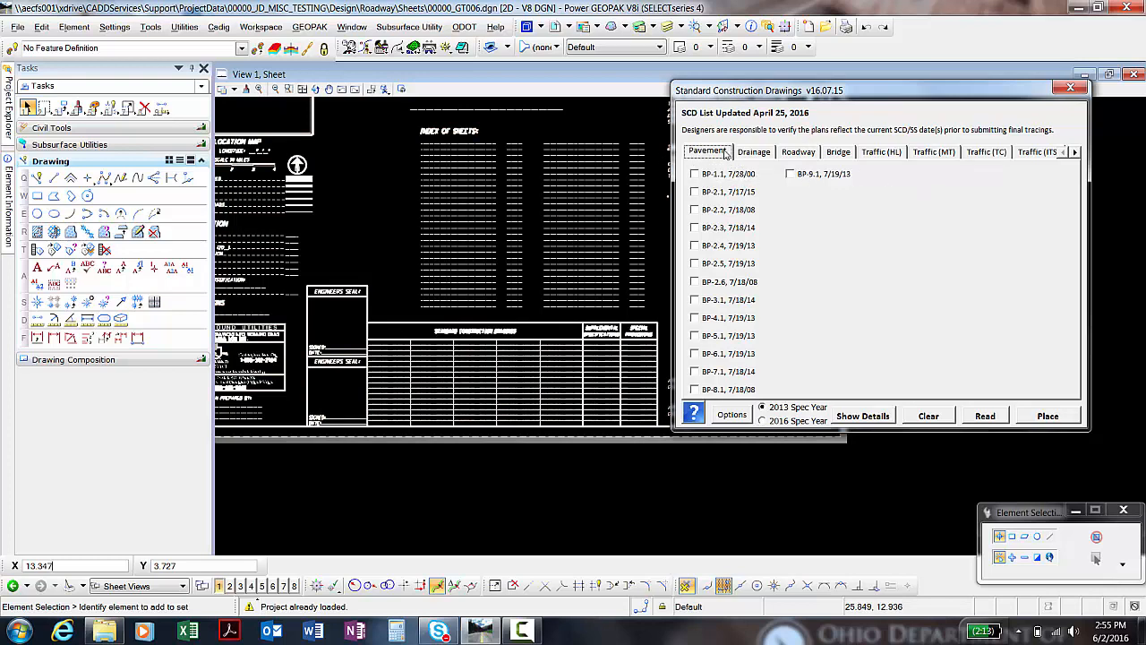
left_click(751, 158)
left_click(716, 156)
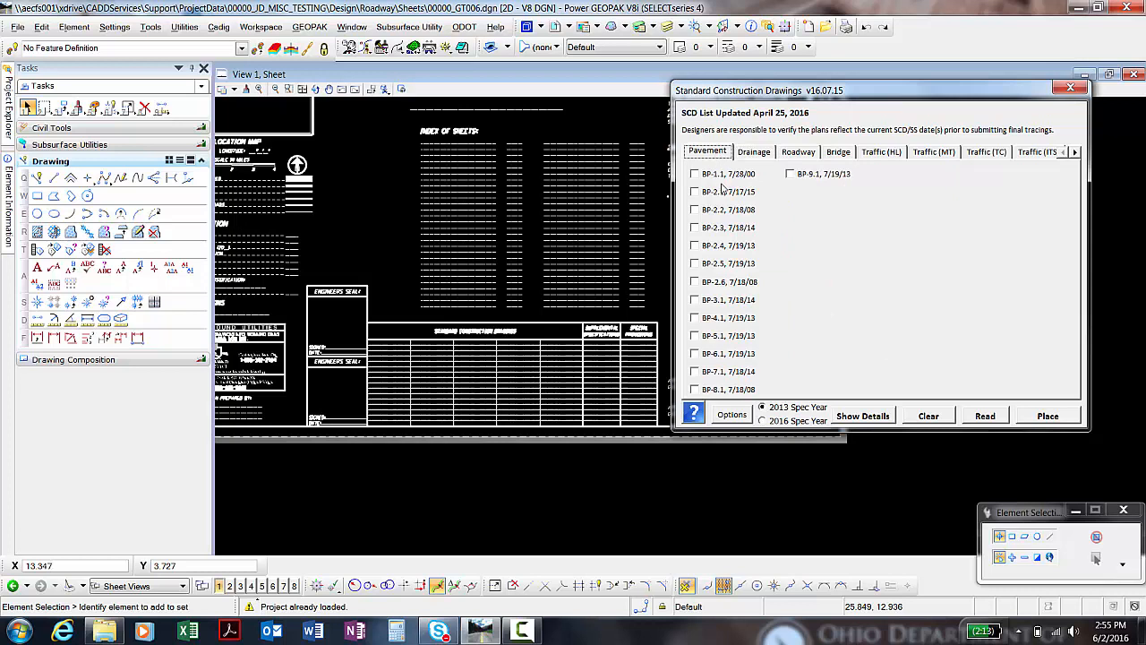
left_click(756, 155)
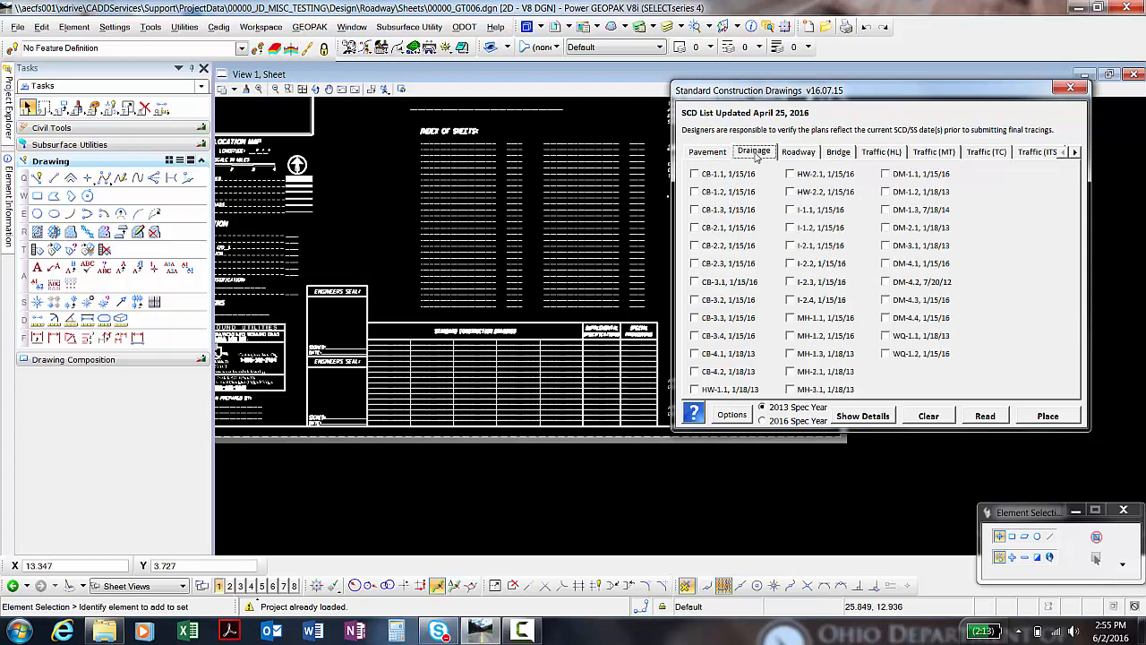
left_click(788, 157)
left_click(838, 156)
left_click(865, 155)
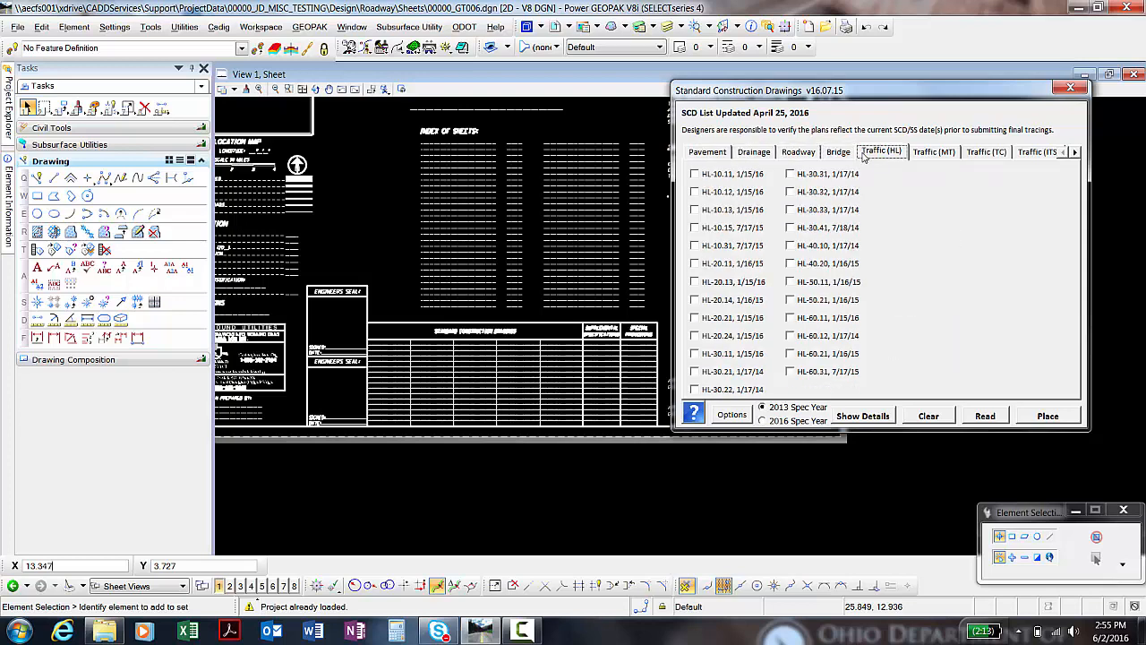
left_click(933, 158)
left_click(980, 155)
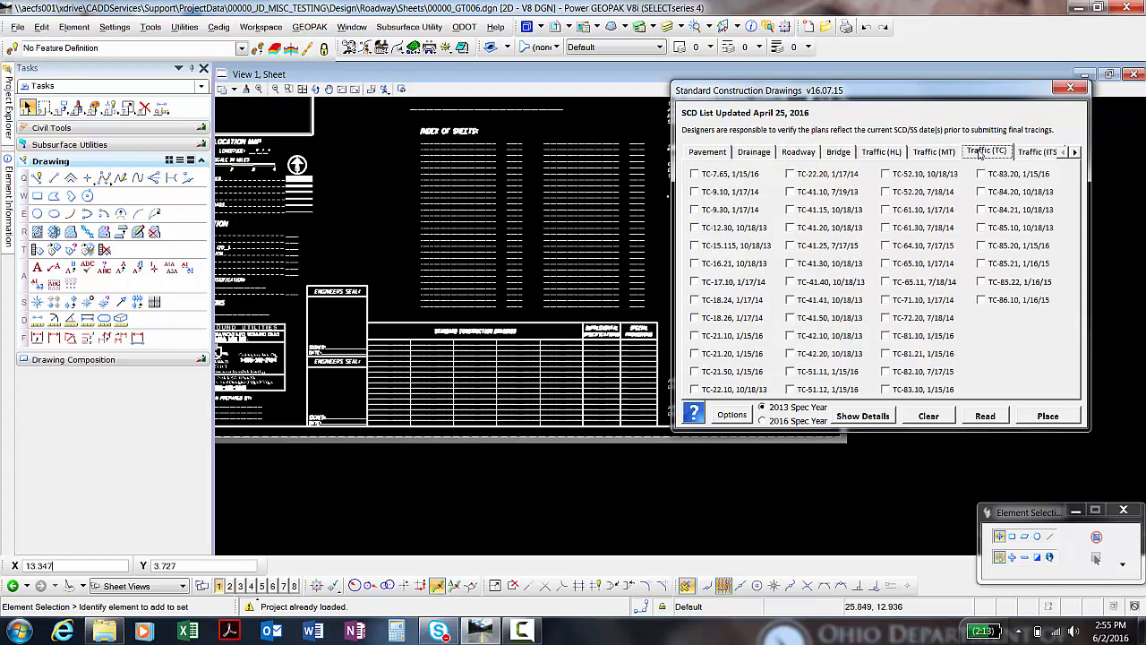
left_click(937, 157)
left_click(895, 156)
left_click(829, 154)
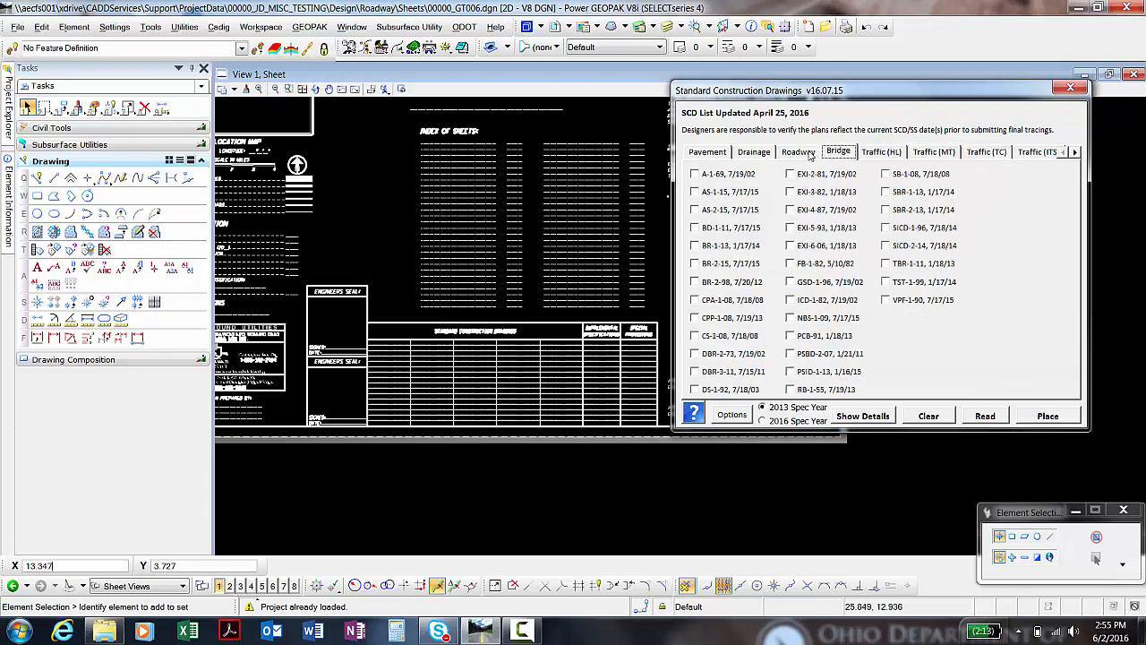
left_click(790, 154)
left_click(758, 154)
left_click(708, 154)
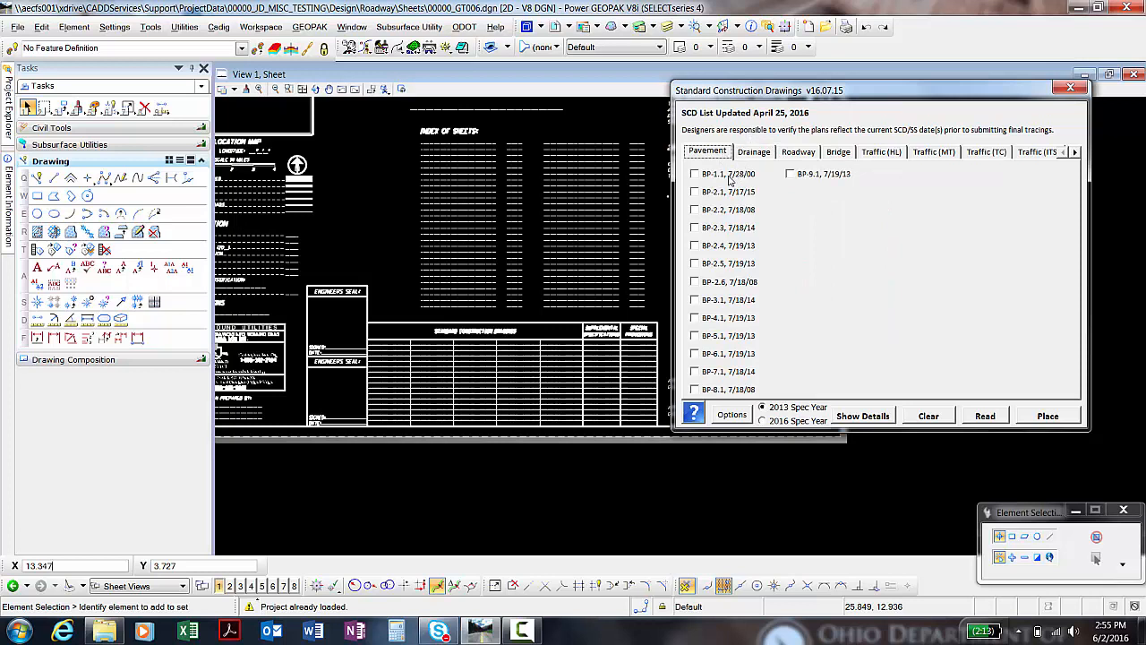
Step: Select the pavement drawings BP-1.1, BP-2.1, BP-2.3 through BP-2.6, BP-4.1 and BP-5.1
mouse_move(718, 179)
left_click(695, 174)
left_click(695, 191)
left_click(695, 227)
left_click(695, 245)
left_click(695, 263)
left_click(695, 281)
left_click(695, 317)
left_click(695, 335)
Step: Select the drainage drawings CB-1.2, CB-2.1, CB-2.3, CB-3.2, I-2.2 and I-1.2
left_click(754, 152)
left_click(695, 192)
left_click(695, 228)
left_click(695, 263)
left_click(695, 299)
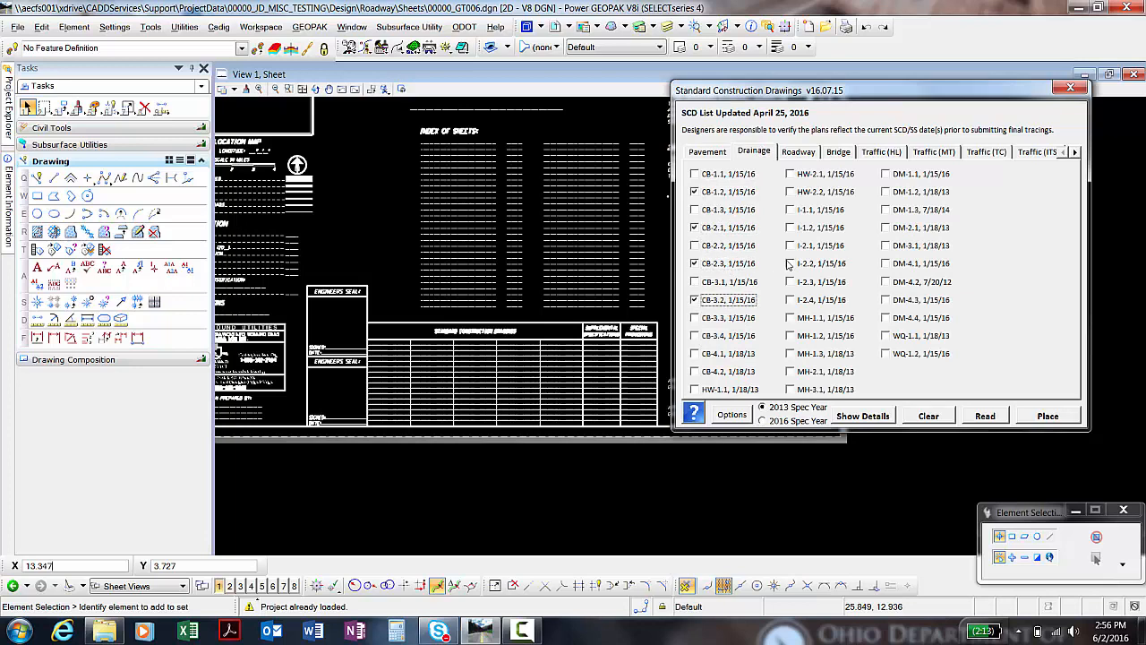
left_click(790, 264)
left_click(802, 229)
Step: Select the roadway drawings MGS-4.5 and MGS-6.1 and the bridge drawing SICD-1-96
left_click(805, 149)
left_click(809, 213)
left_click(813, 263)
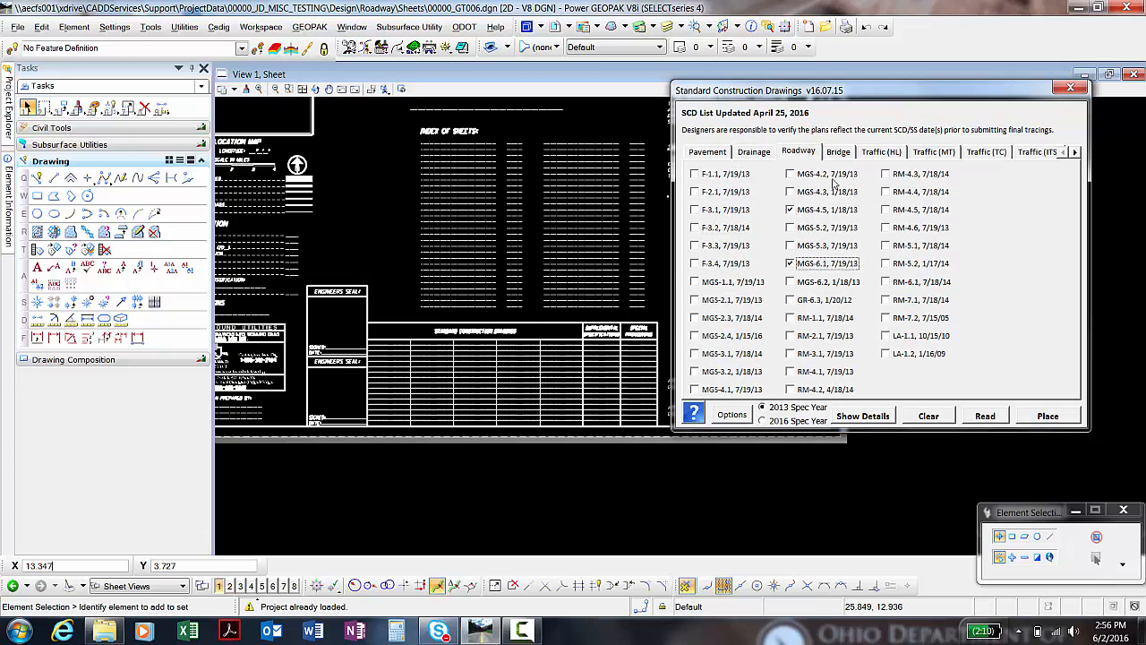
left_click(836, 153)
left_click(885, 227)
Step: Select the Traffic (HL) drawings HL-30.33, HL-50.11, HL-20.13 and HL-10.13
left_click(881, 151)
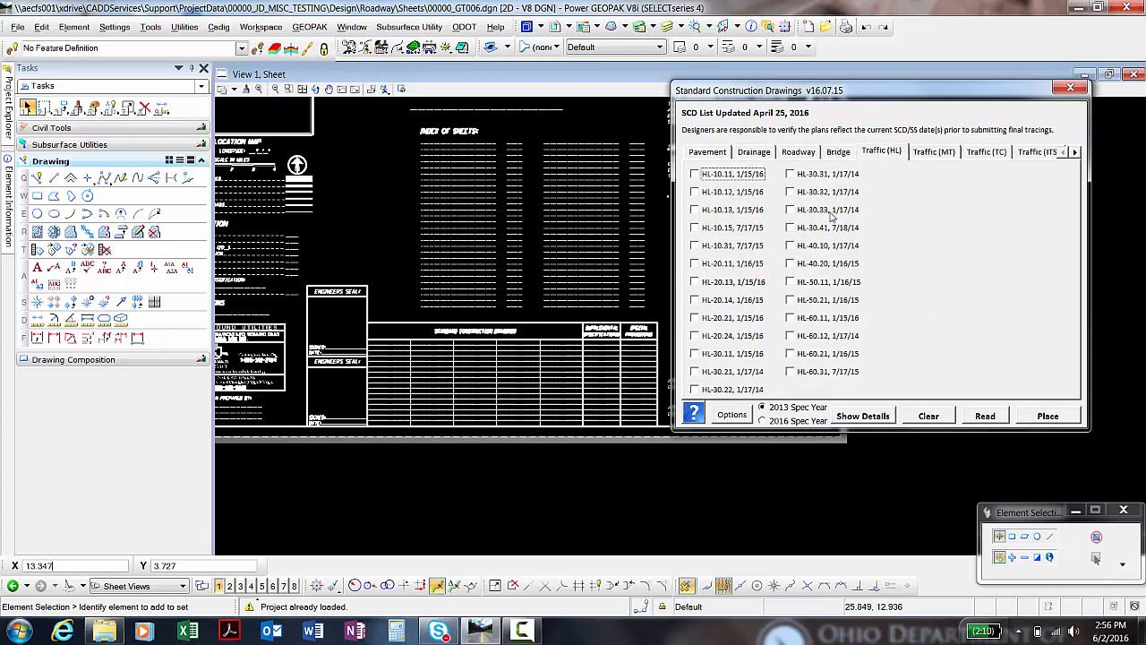
left_click(790, 209)
left_click(790, 281)
left_click(761, 283)
left_click(736, 209)
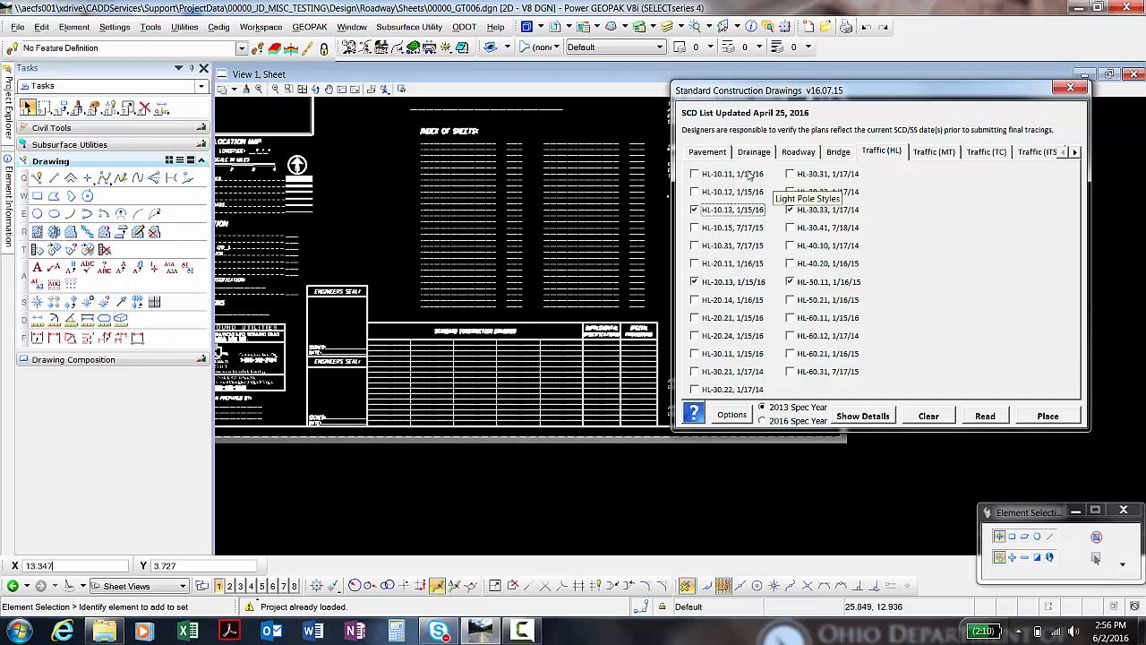
Step: Move the drawings dialog further aside and examine the Standard Construction Drawings table on the title sheet
left_click_drag(829, 91, 878, 77)
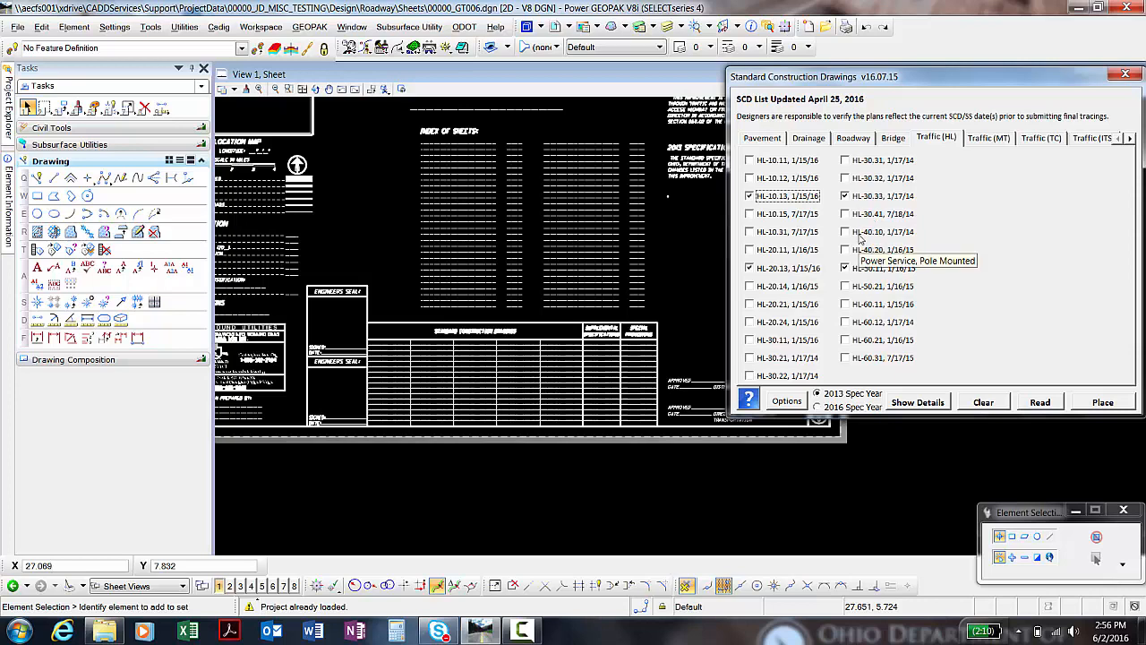
left_click(676, 297)
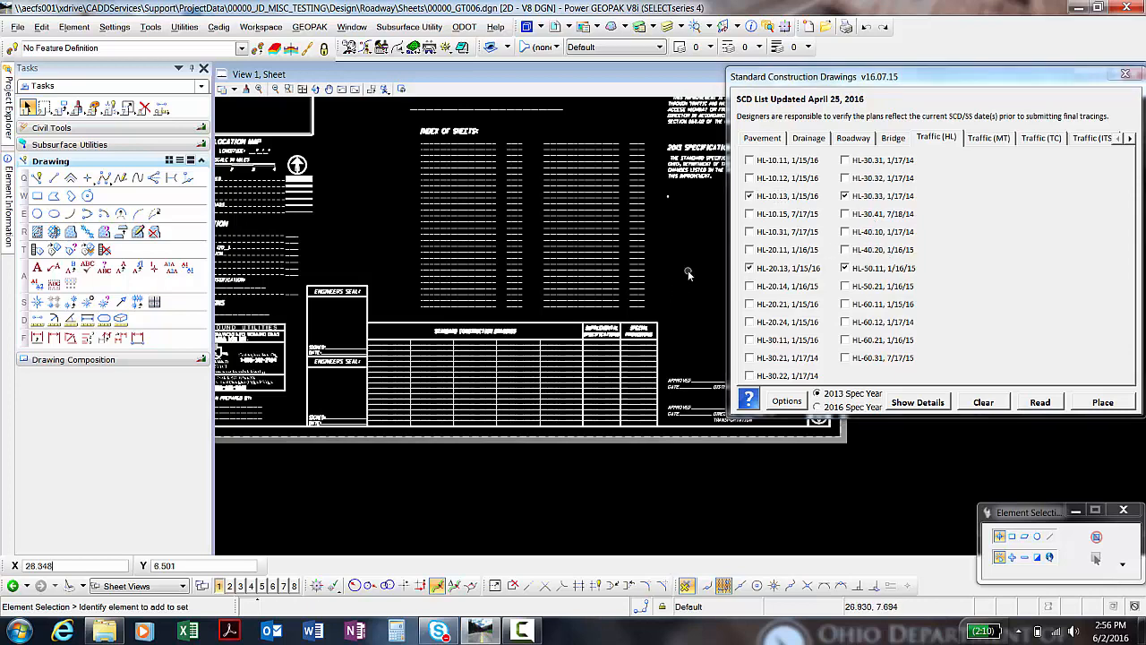
scroll(638, 271, "down", 2)
scroll(563, 320, "up", 4)
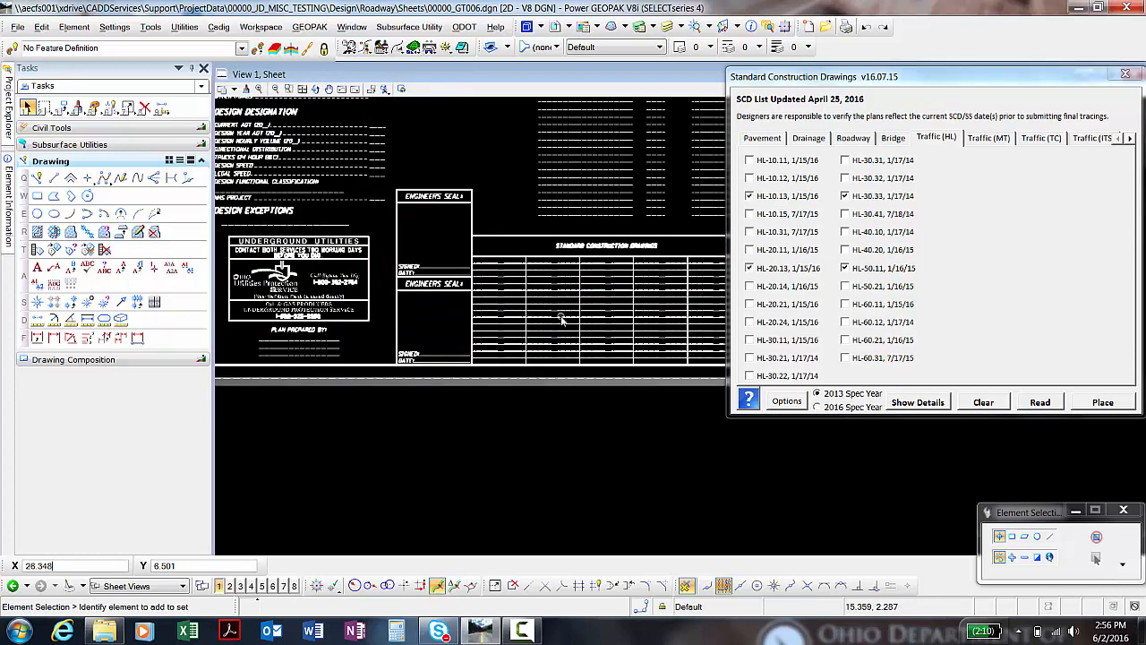
middle_click_drag(563, 320, 438, 335)
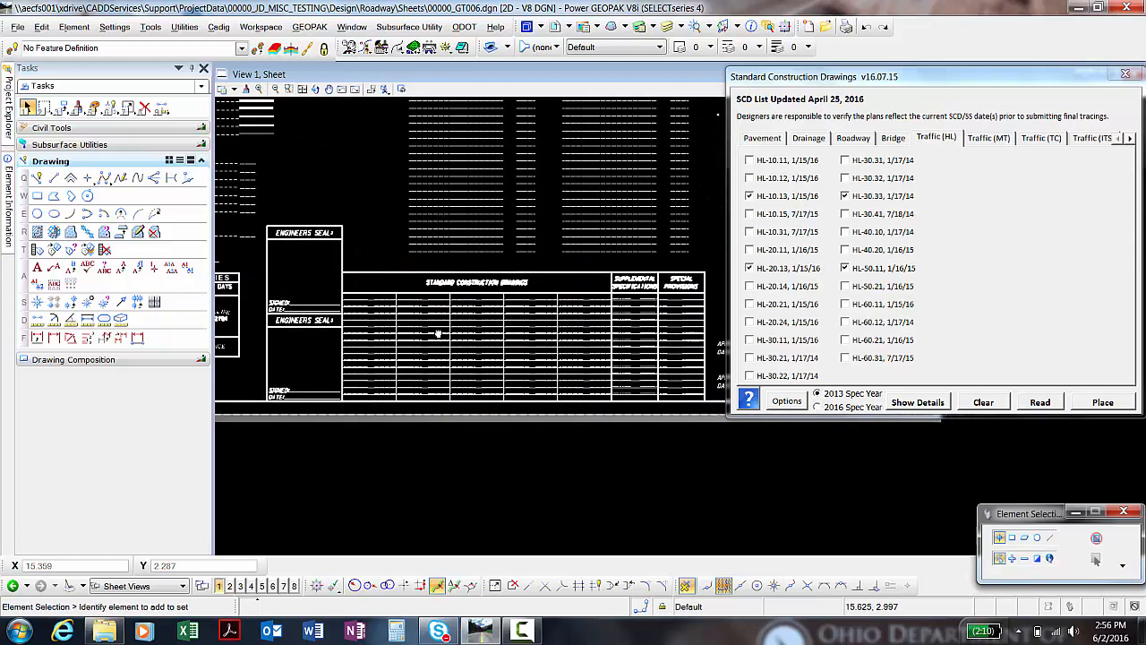
scroll(403, 313, "up", 1)
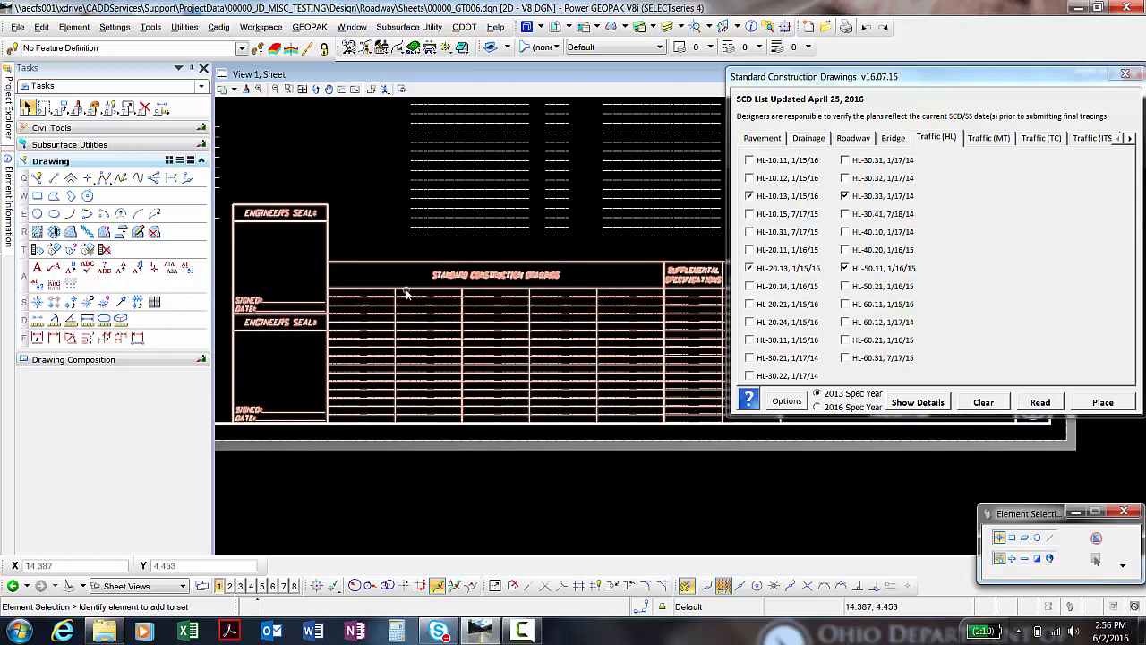
scroll(414, 288, "up", 1)
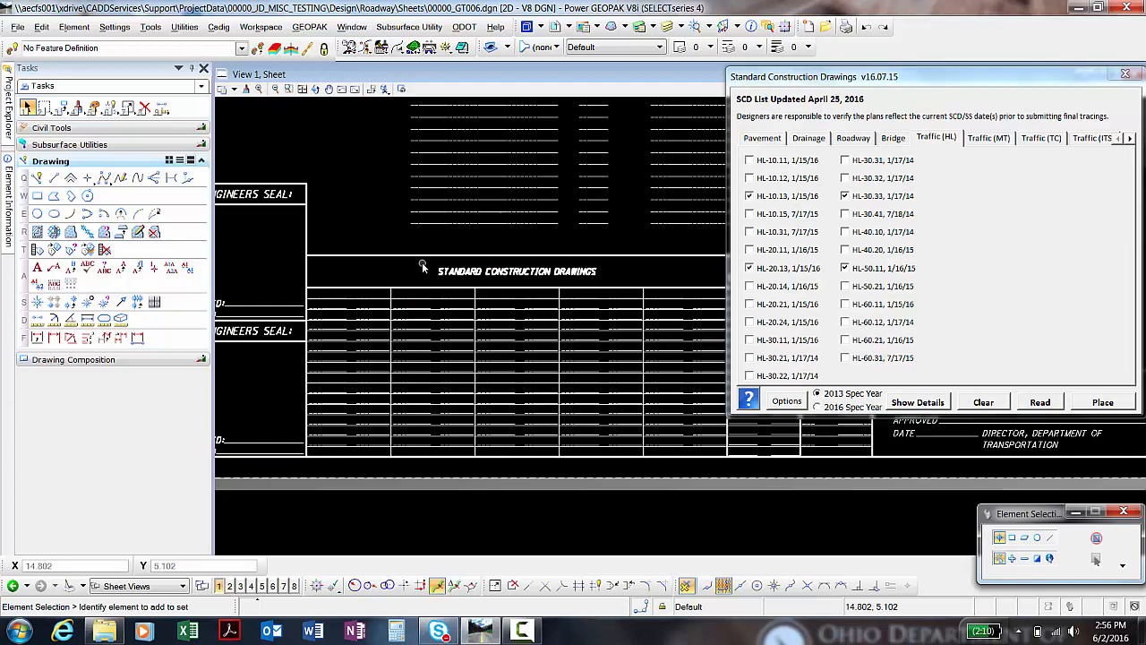
scroll(423, 267, "down", 3)
scroll(425, 261, "up", 3)
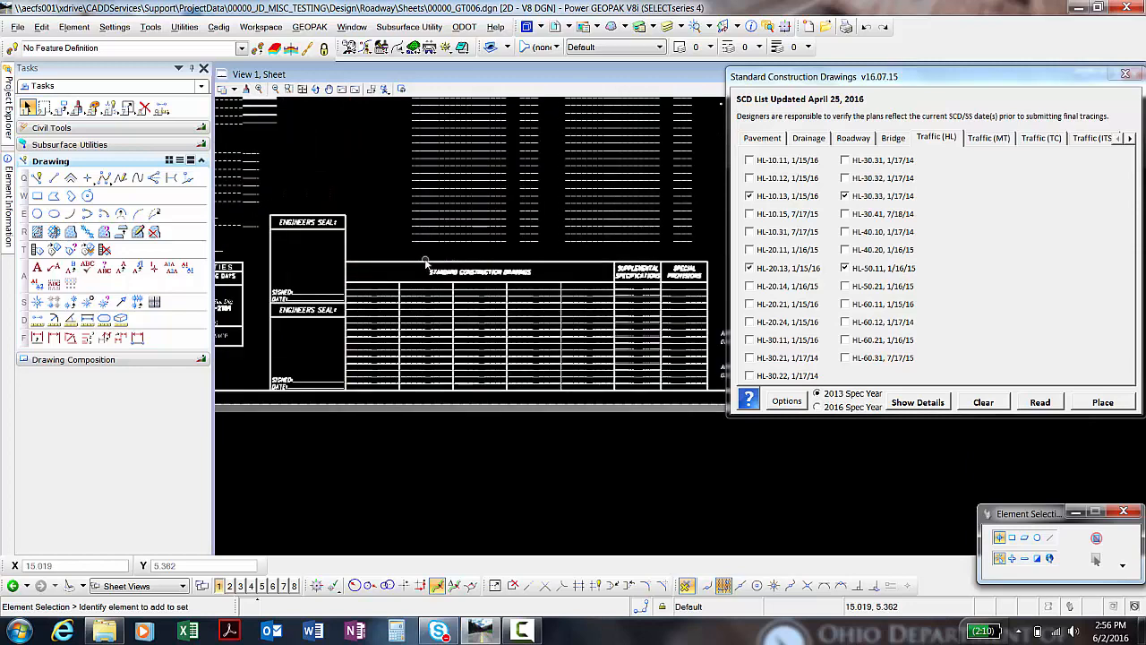
scroll(426, 261, "down", 1)
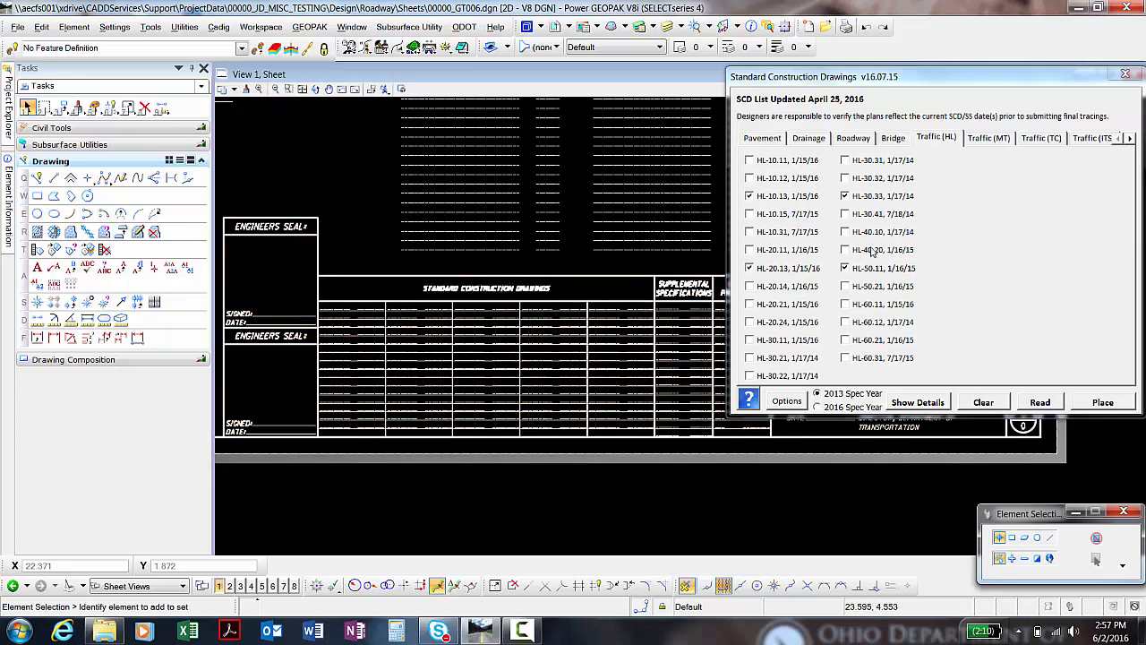
Step: Select the Traffic (TC) drawing TC-16.21 and the Traffic (ITS) drawings ITS-35.12 and ITS-12.10
left_click(996, 139)
left_click(1043, 141)
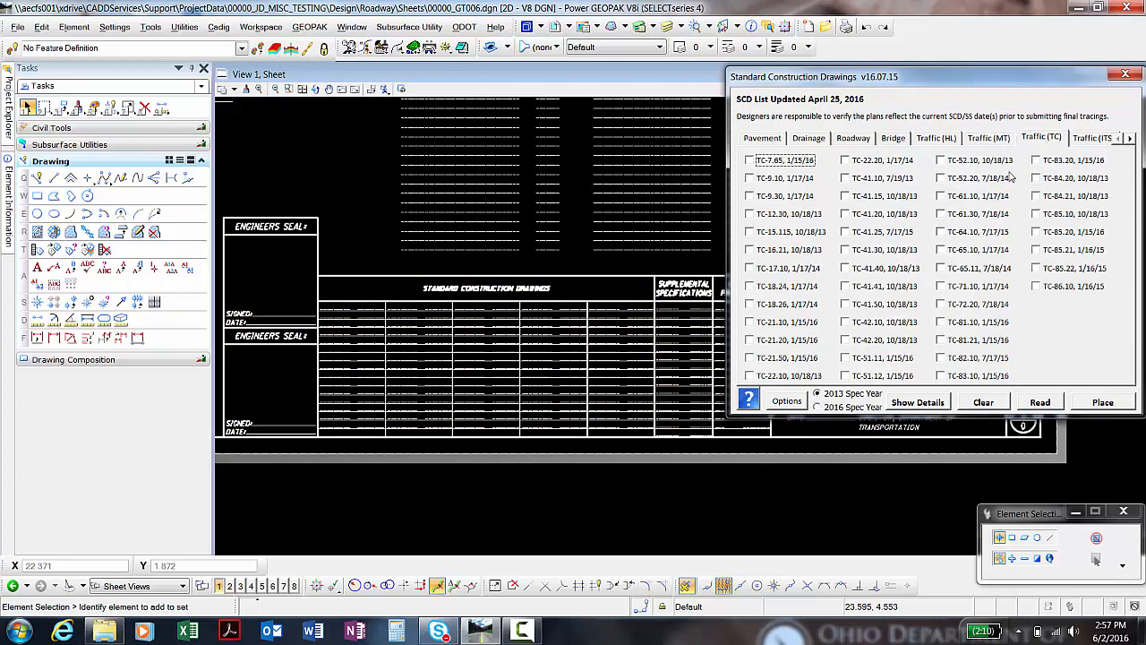
left_click(825, 256)
left_click(1080, 142)
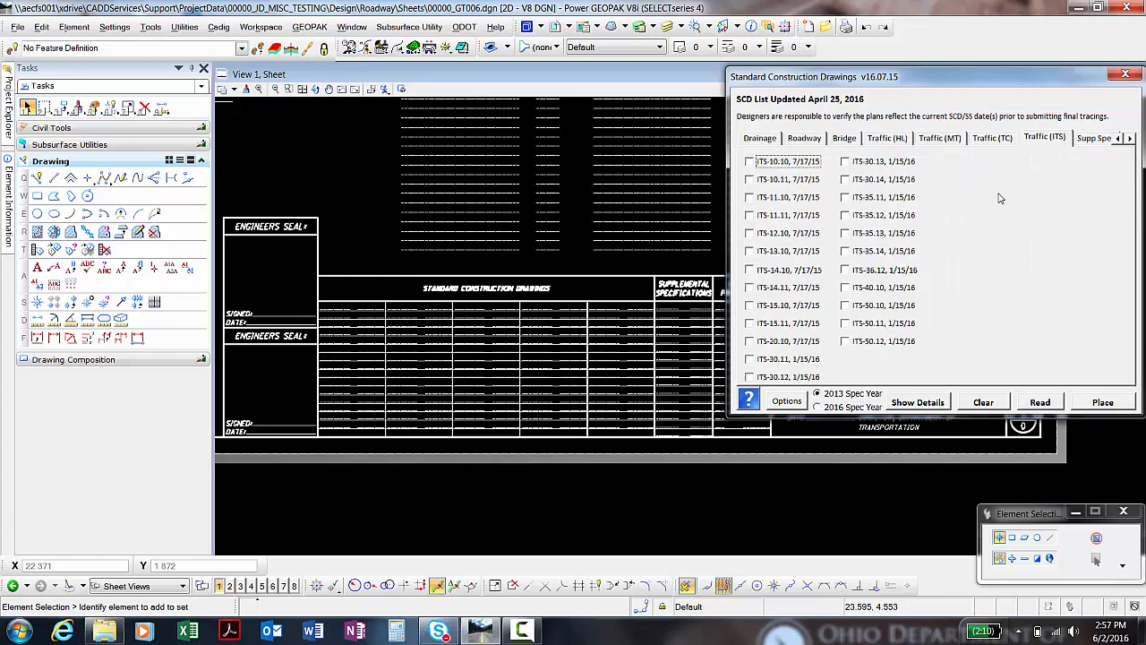
left_click(882, 216)
Step: Compare the supplemental specification lists for the 2013 and 2016 spec years, returning to the 2013 Spec Year
left_click(1130, 139)
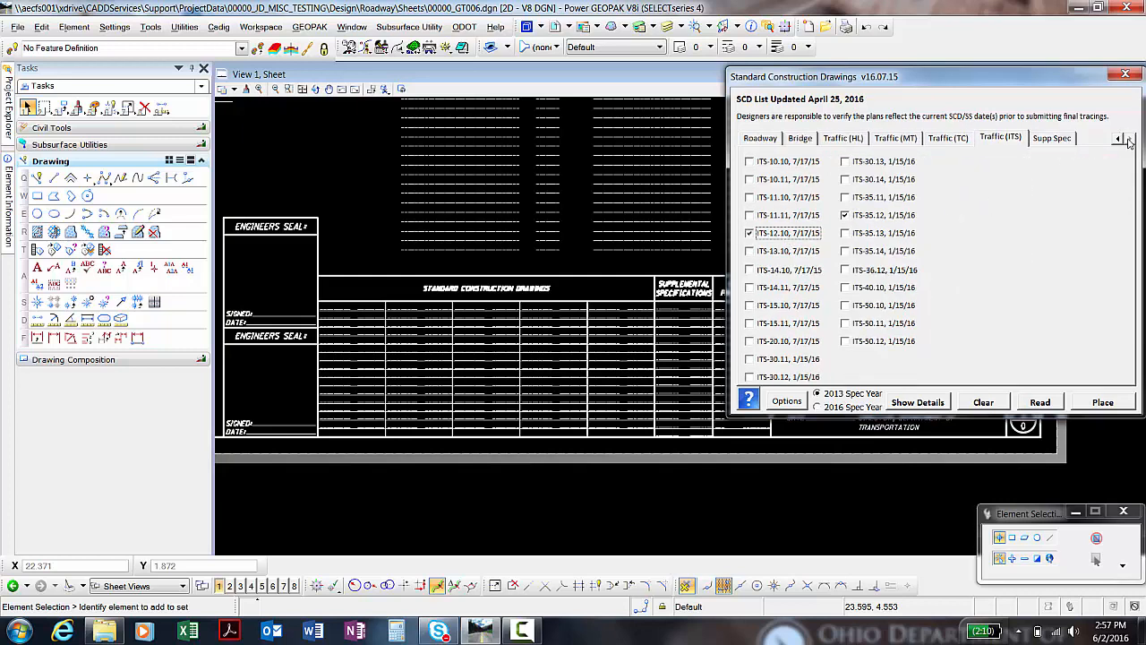
left_click(1053, 139)
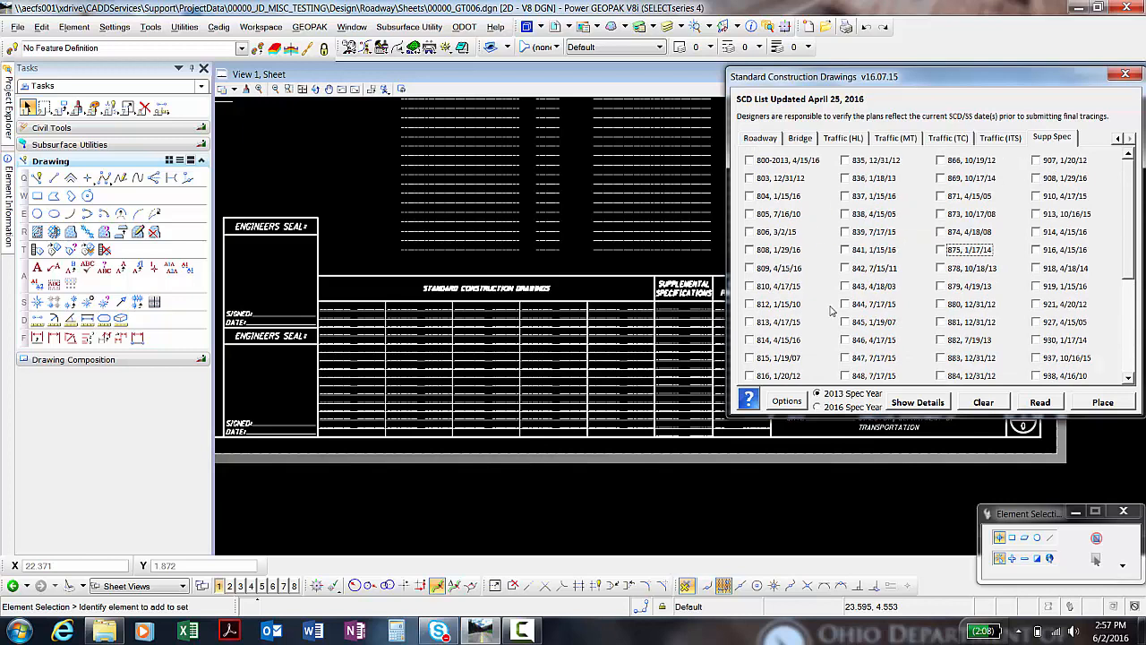
left_click(817, 408)
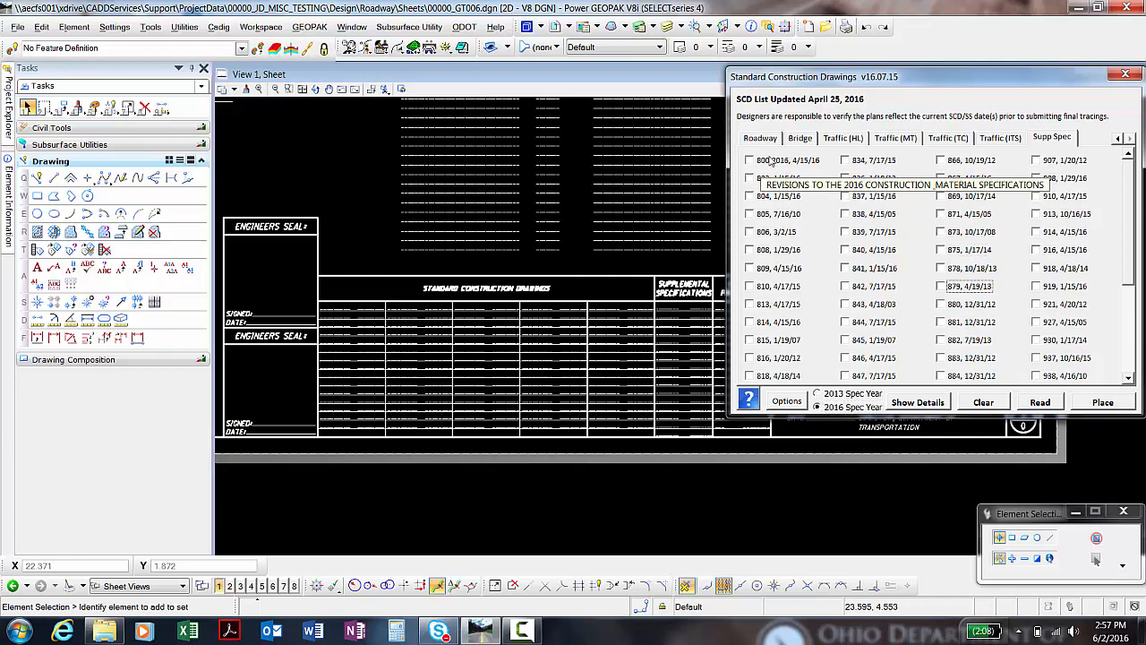
left_click(839, 395)
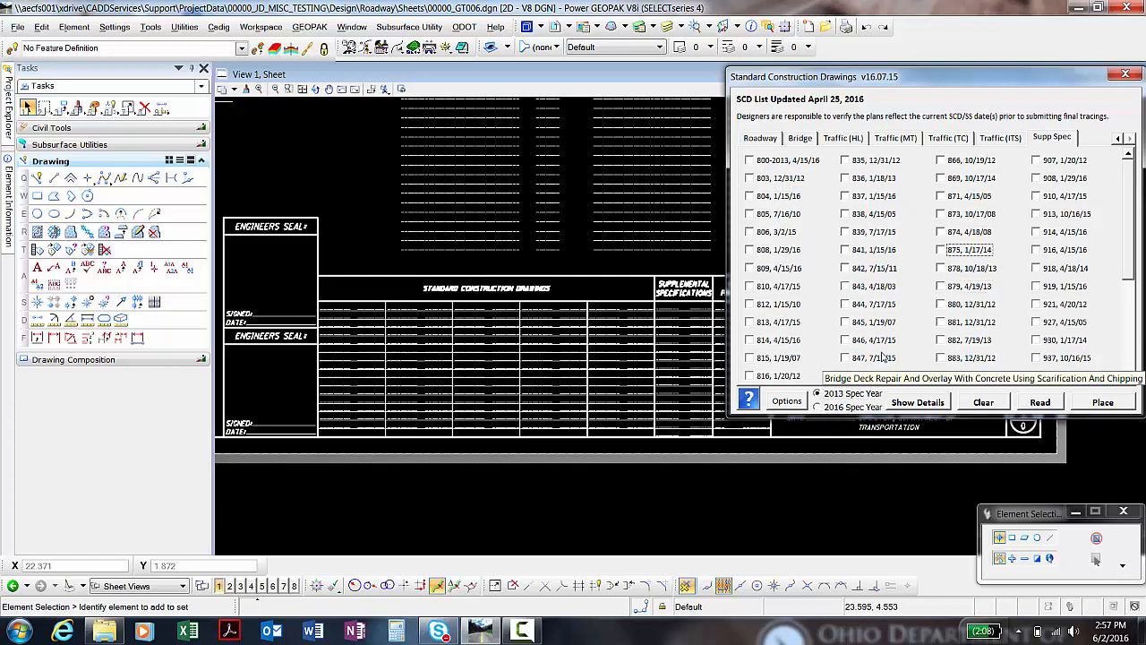
left_click(839, 397)
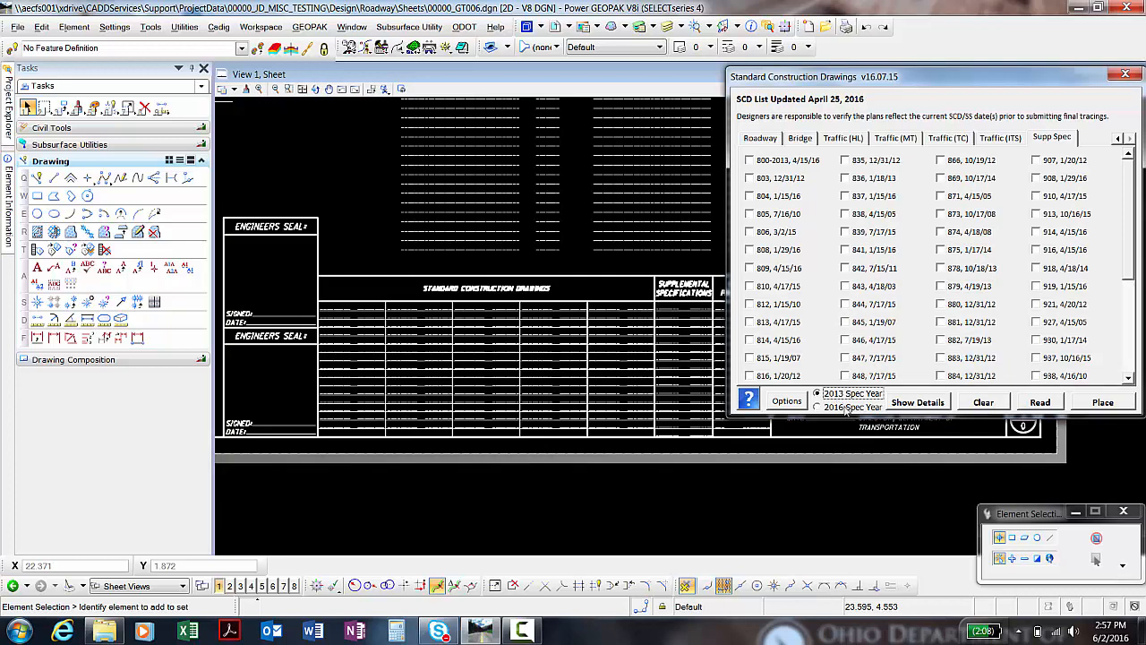
Step: Switch to the 2016 Spec Year and select supplemental specifications 803, 804, 805 and 806
left_click(846, 407)
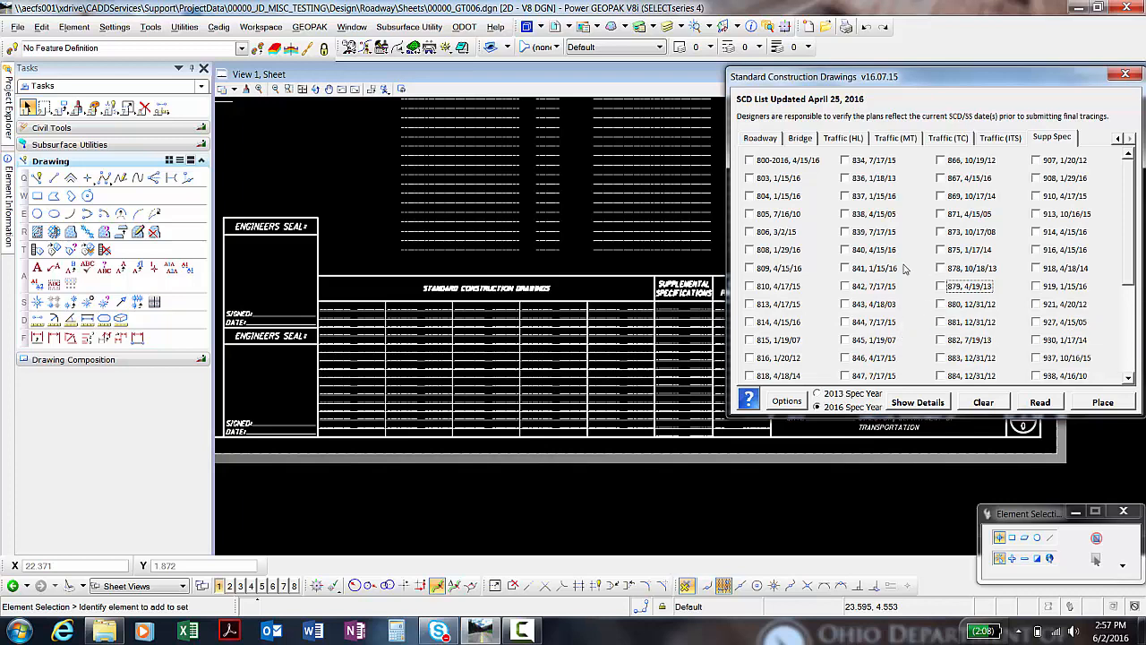
mouse_move(796, 162)
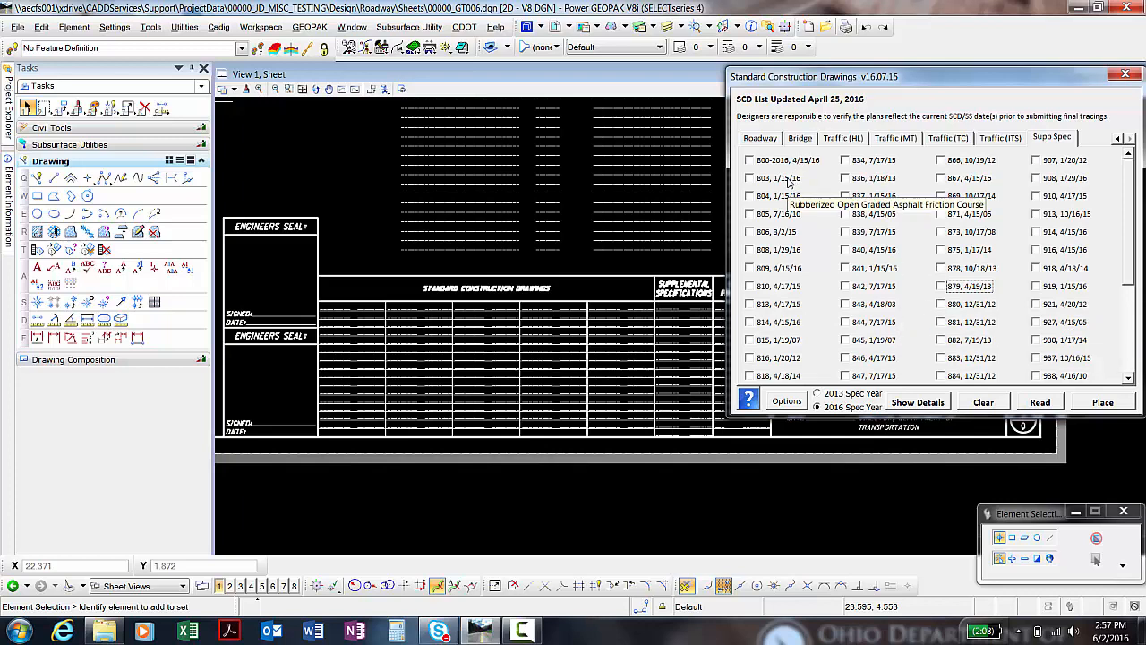
left_click(786, 179)
left_click(783, 196)
left_click(779, 214)
left_click(776, 232)
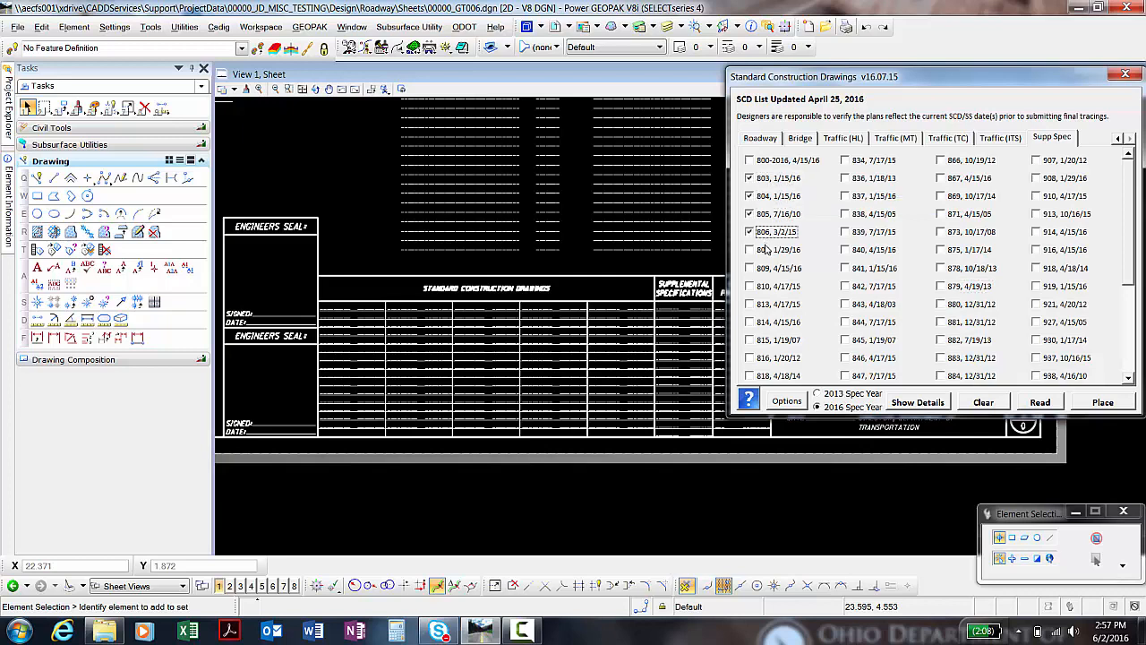
left_click(774, 268)
Step: Select supplemental specifications 837, 838, 839 and 840, plus 871, 875, 878, 879 and 880
left_click(856, 249)
left_click(855, 232)
left_click(852, 215)
left_click(853, 196)
left_click(967, 215)
left_click(966, 250)
left_click(966, 268)
left_click(964, 286)
left_click(963, 305)
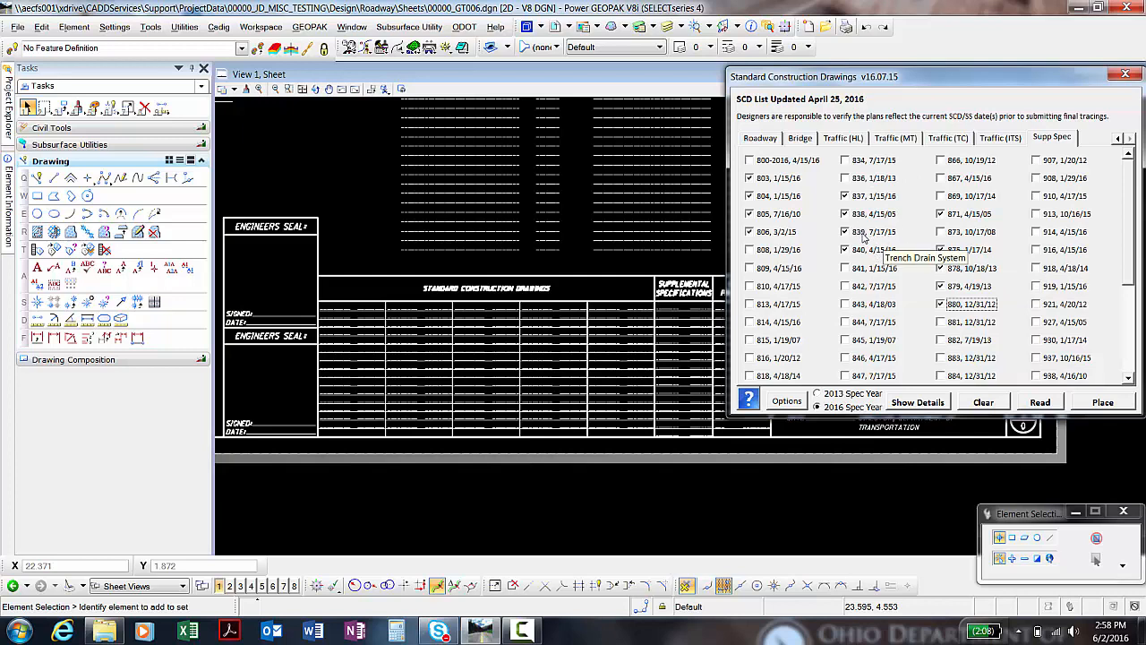
Step: Open the details of supplemental specification 839 and read its description and notes
double_click(864, 237)
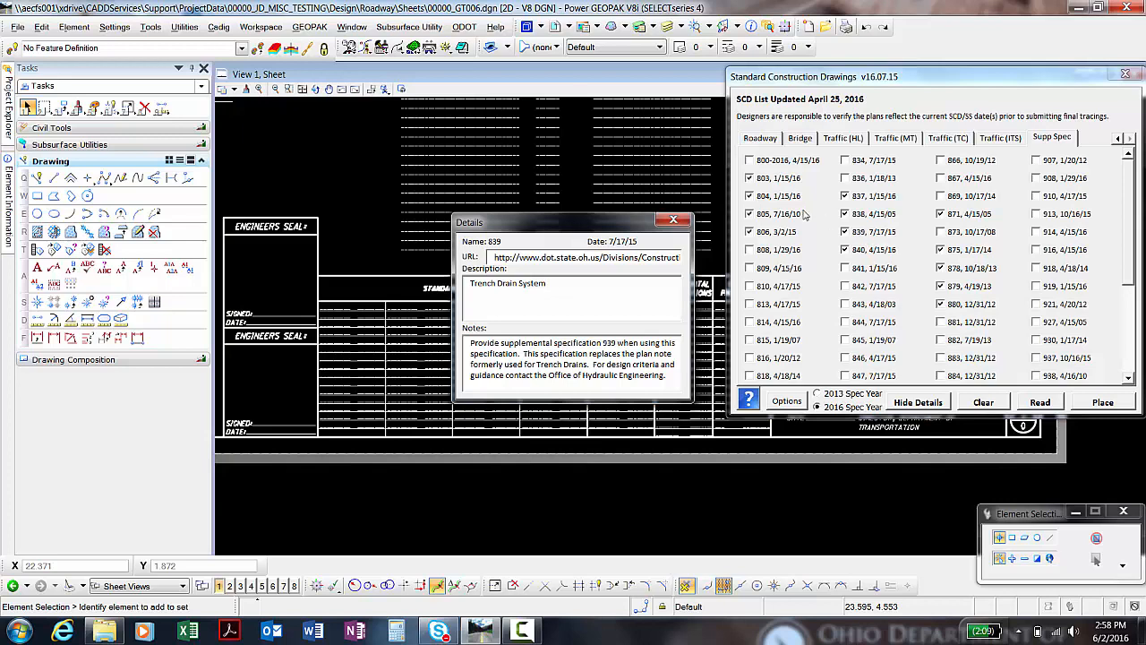
left_click_drag(609, 221, 619, 200)
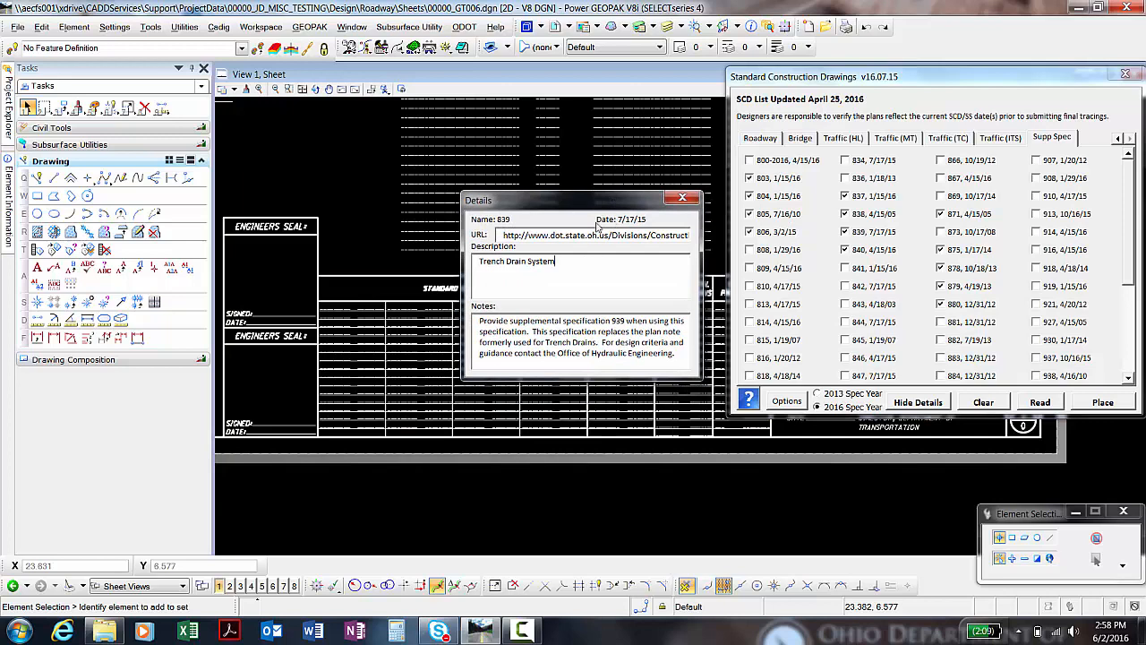
left_click_drag(569, 261, 458, 265)
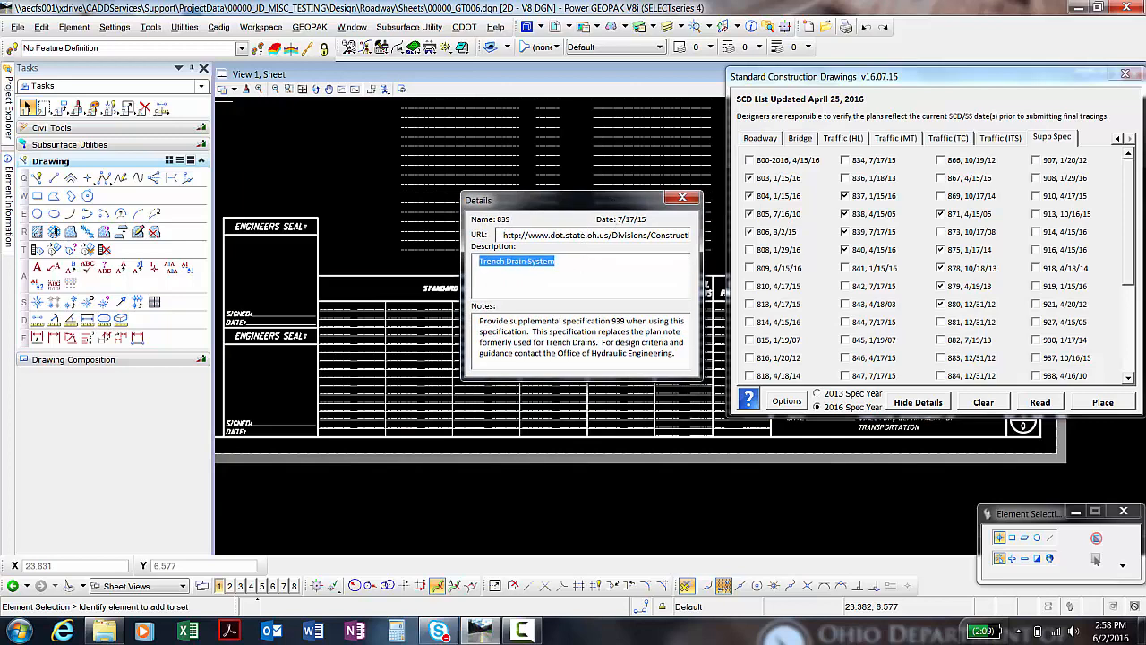
left_click(509, 268)
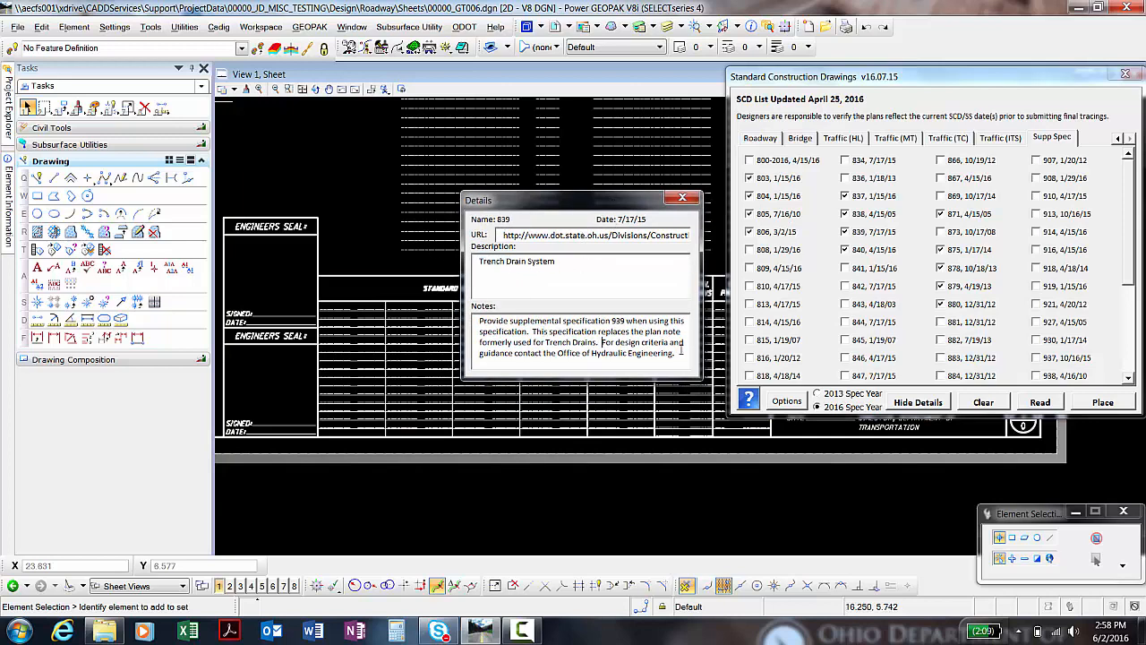
left_click_drag(681, 353, 572, 343)
left_click_drag(678, 353, 480, 320)
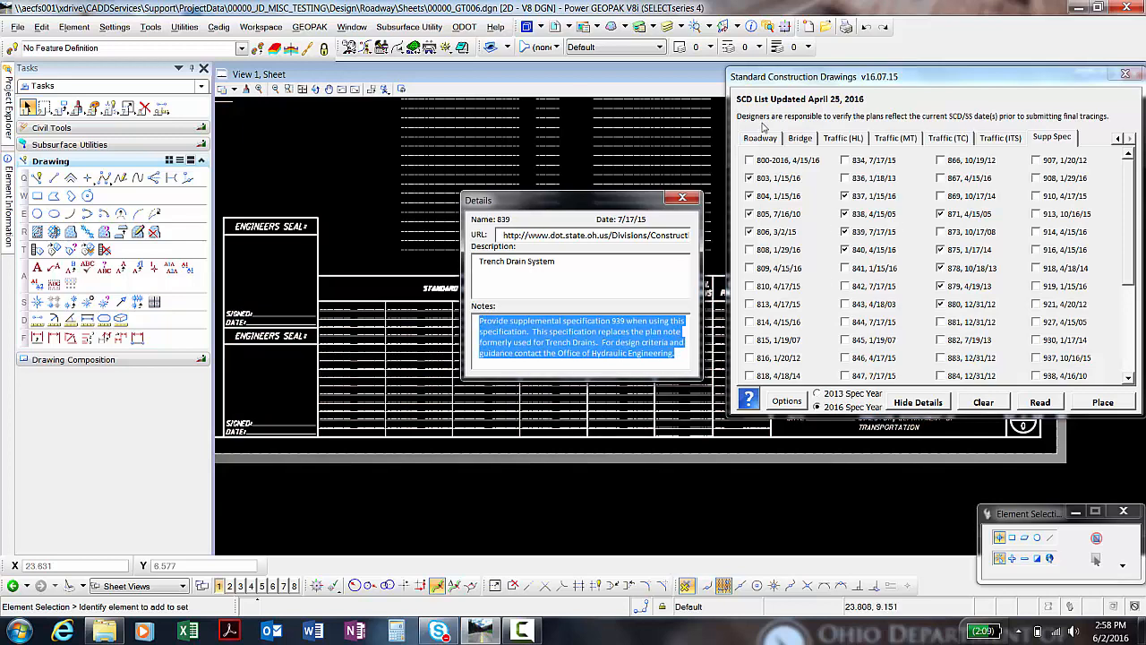
left_click(678, 329)
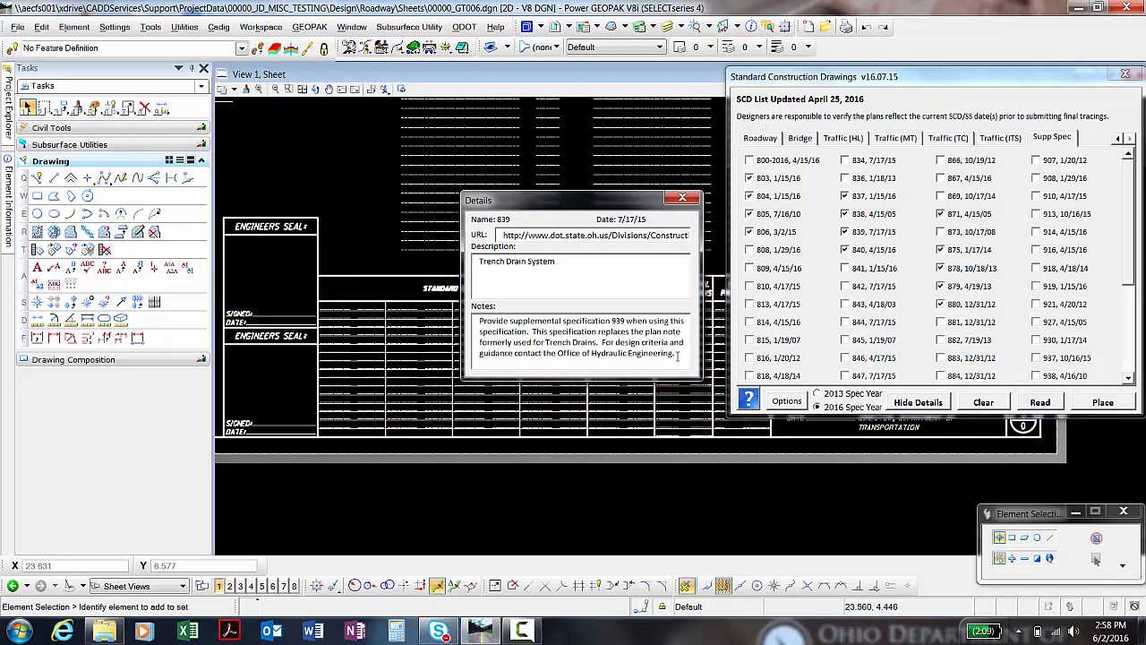
left_click_drag(678, 356, 475, 321)
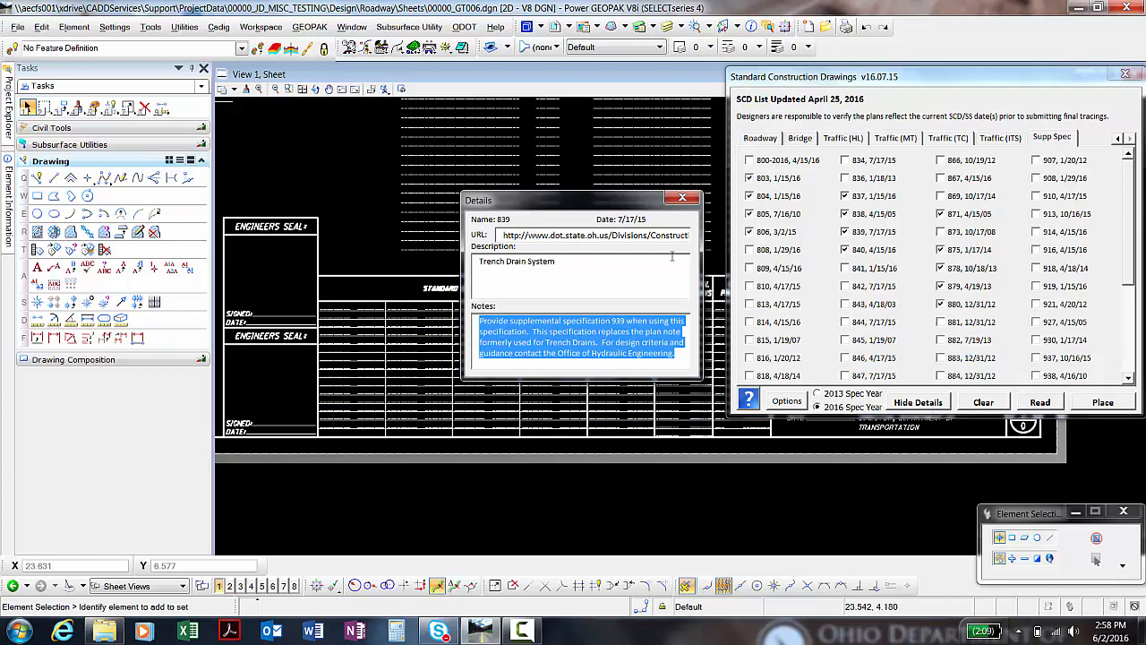
Step: Toggle the details window off and on, leaving it shown and moved farther from the drawings table
left_click(929, 405)
left_click(929, 406)
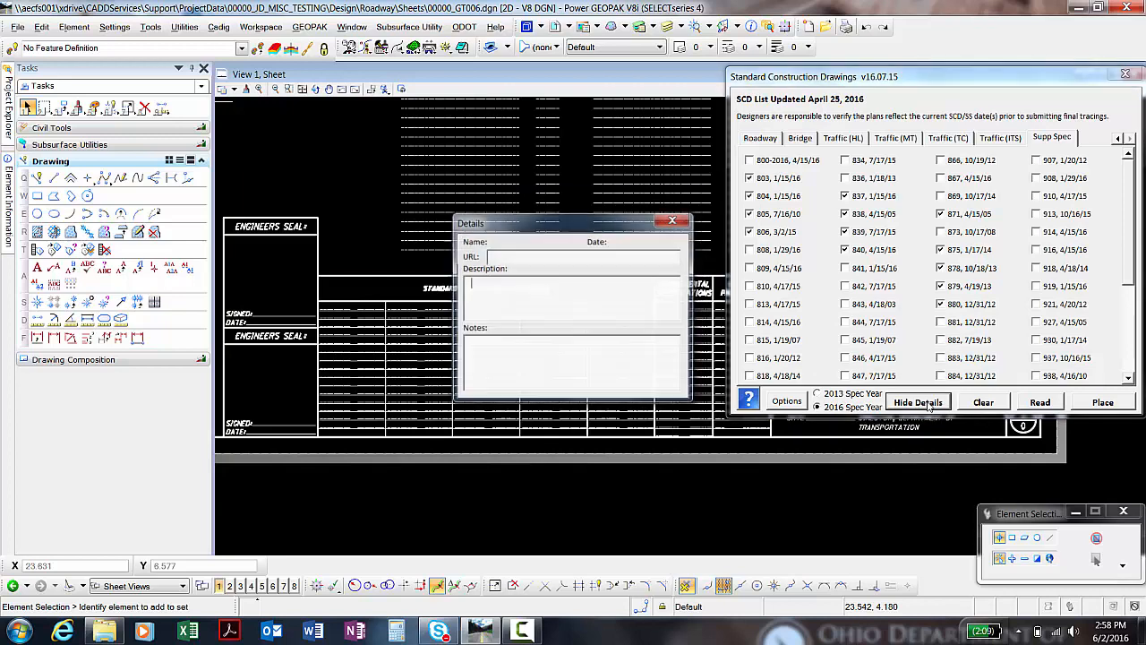
left_click(929, 406)
left_click(917, 404)
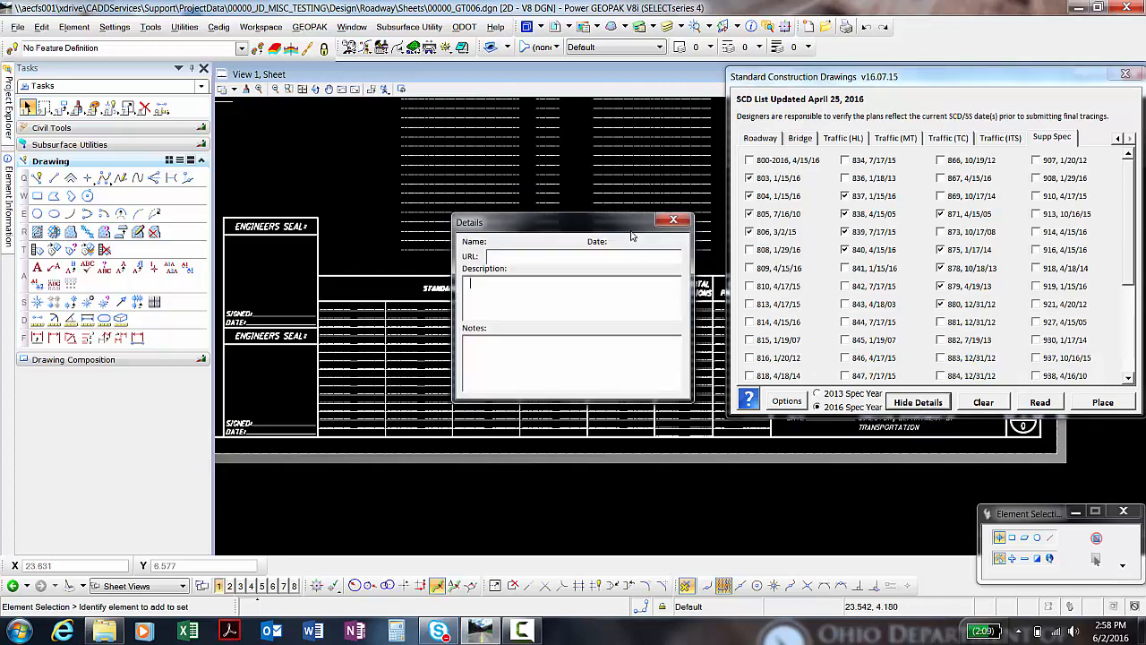
left_click_drag(629, 225, 600, 168)
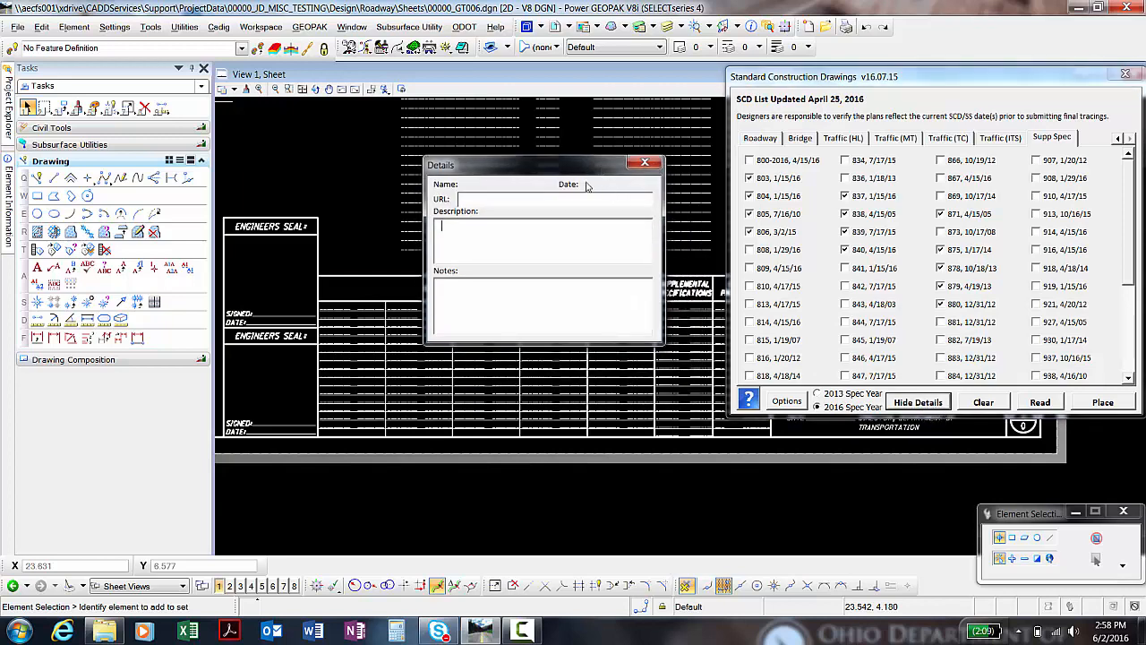
Step: Show the details of supplemental specification 804, open its linked web page, and close that page
left_click(983, 217)
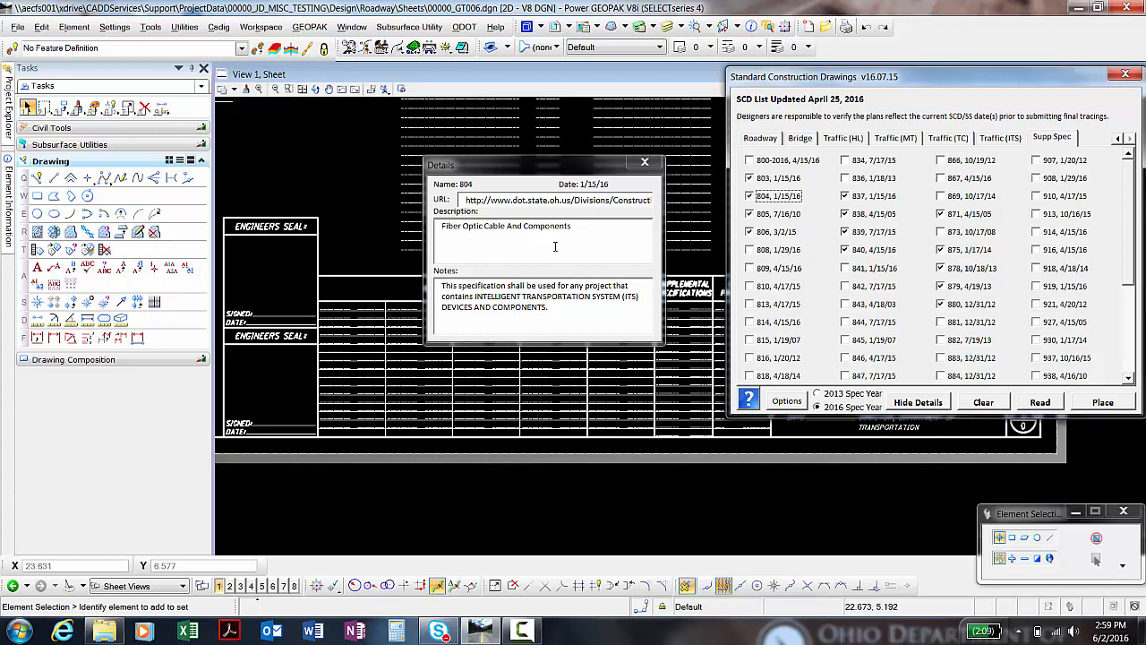
left_click(524, 201)
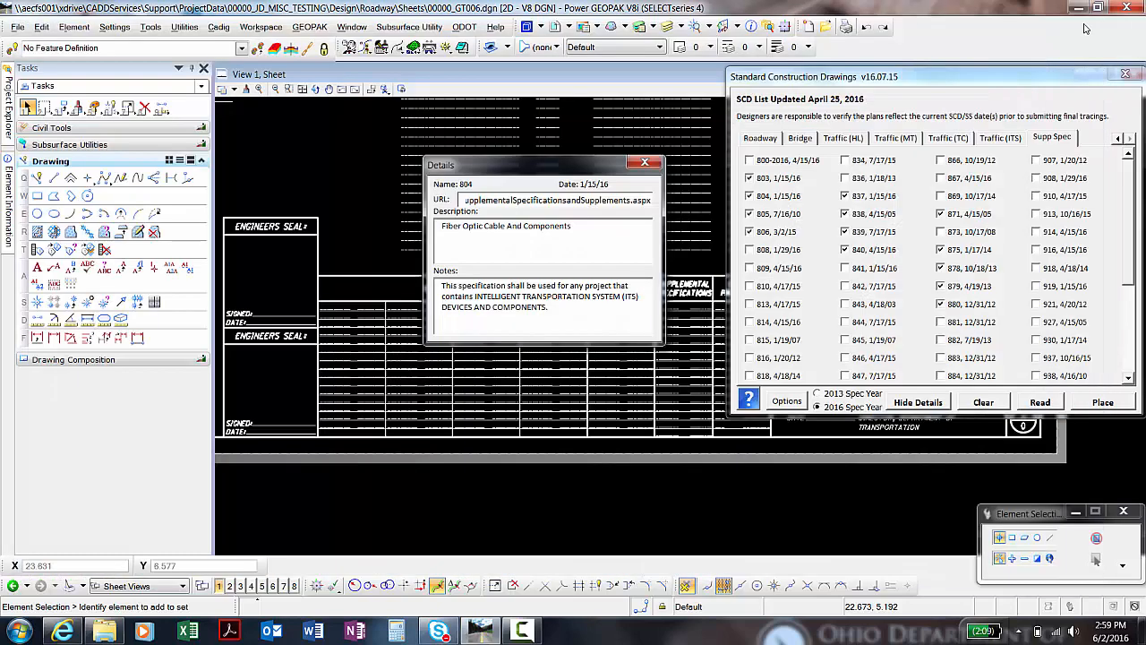
left_click(1079, 26)
Step: Show the details of Traffic (ITS) drawing ITS-10.10, browse its linked ODOT web page, and close the page
left_click(992, 141)
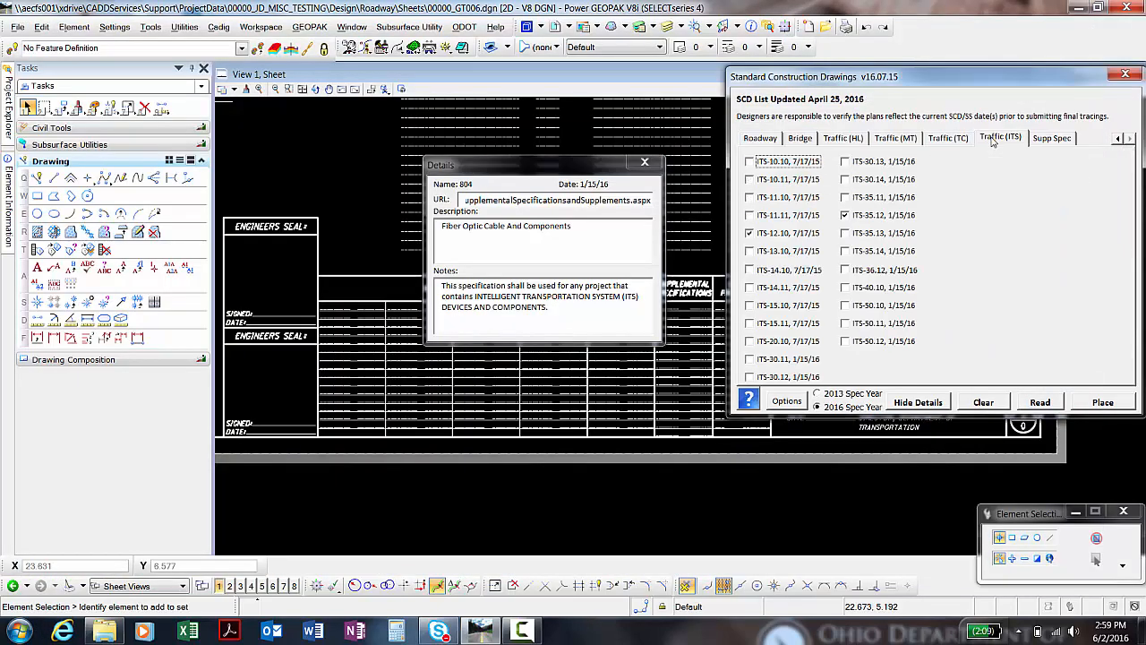
left_click(792, 167)
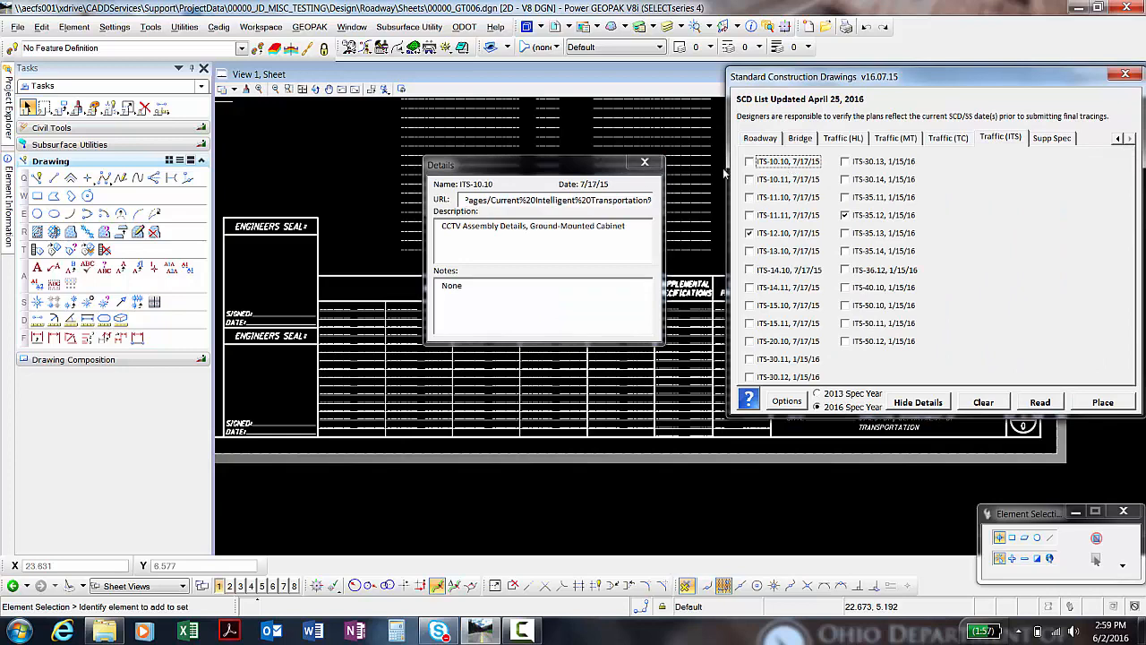
left_click(597, 199)
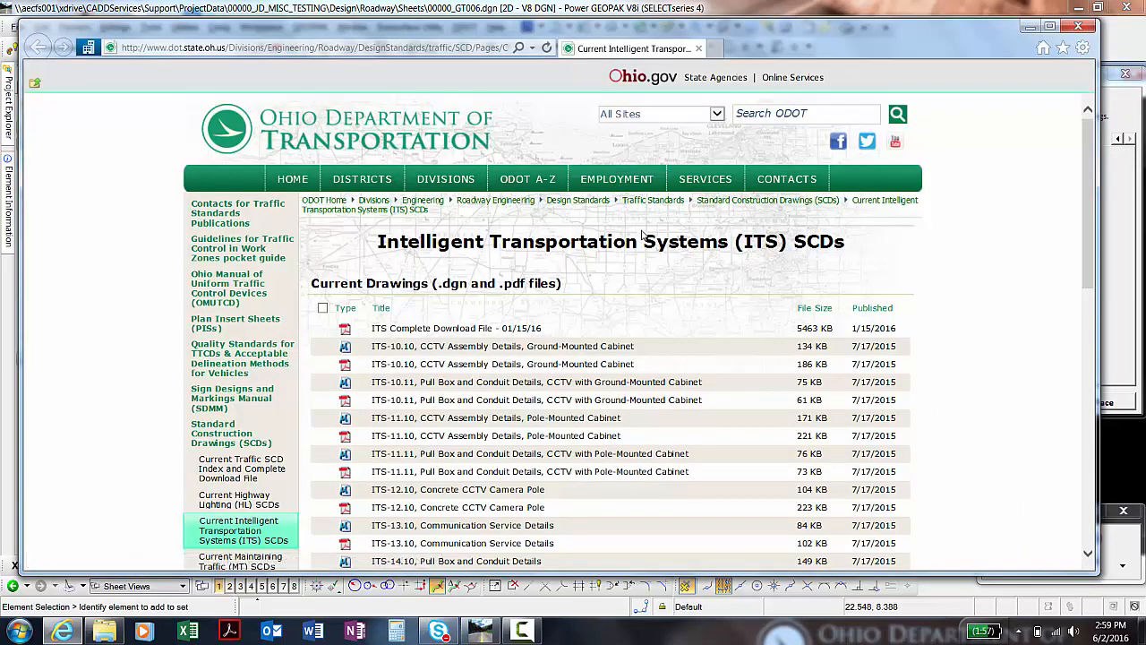
scroll(631, 255, "down", 1)
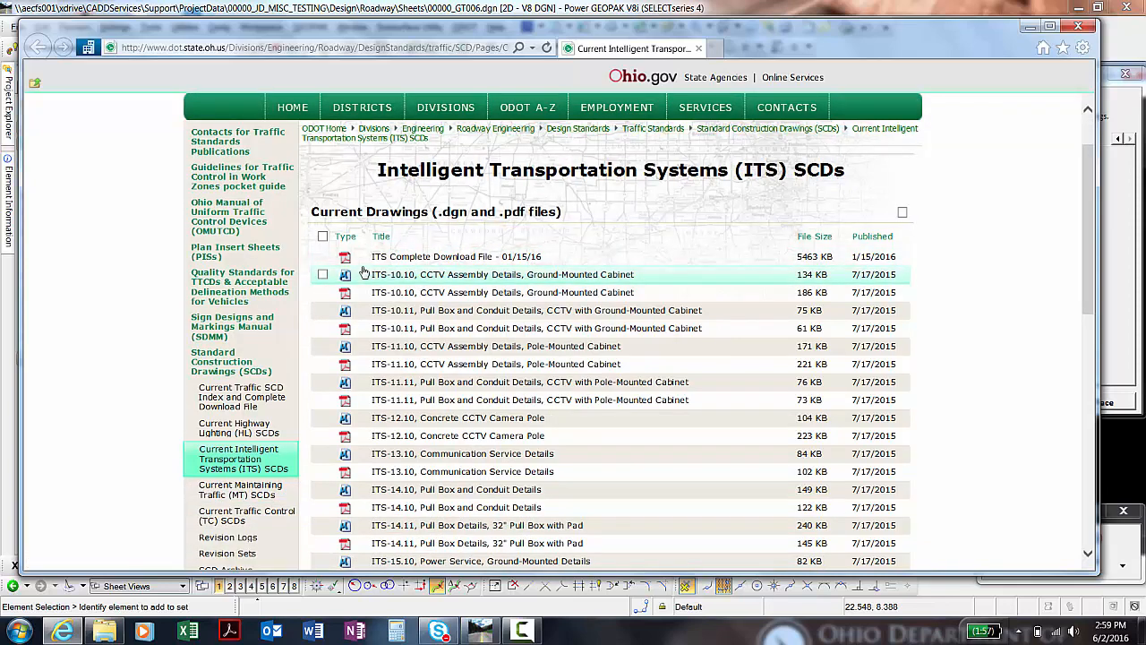
double_click(767, 30)
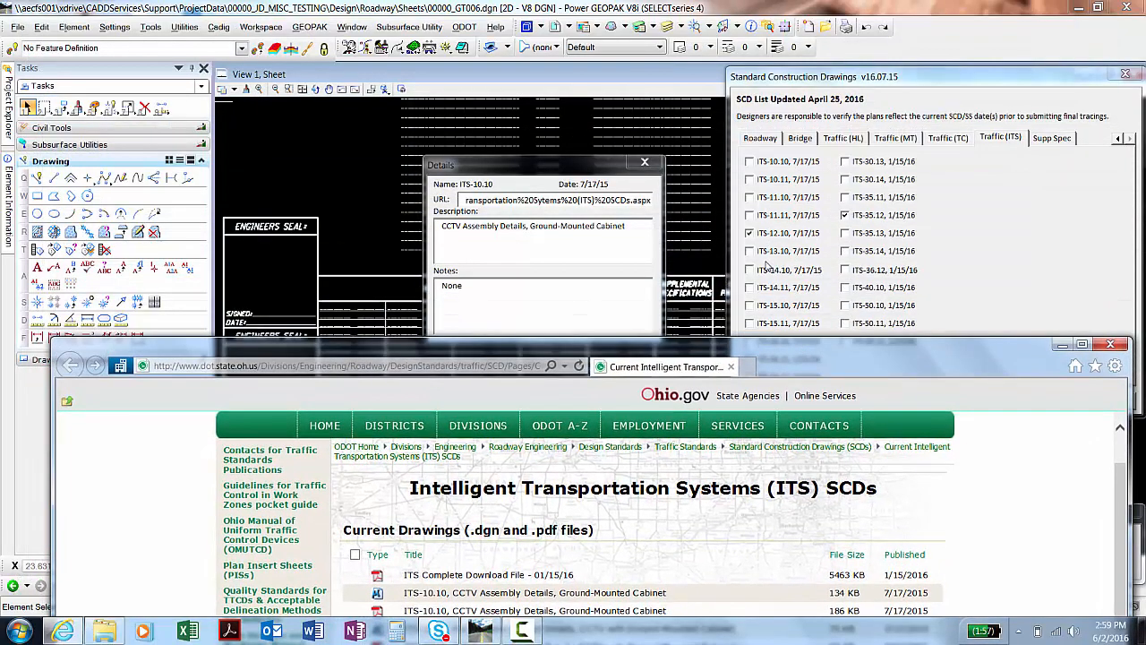
left_click_drag(788, 352, 759, 254)
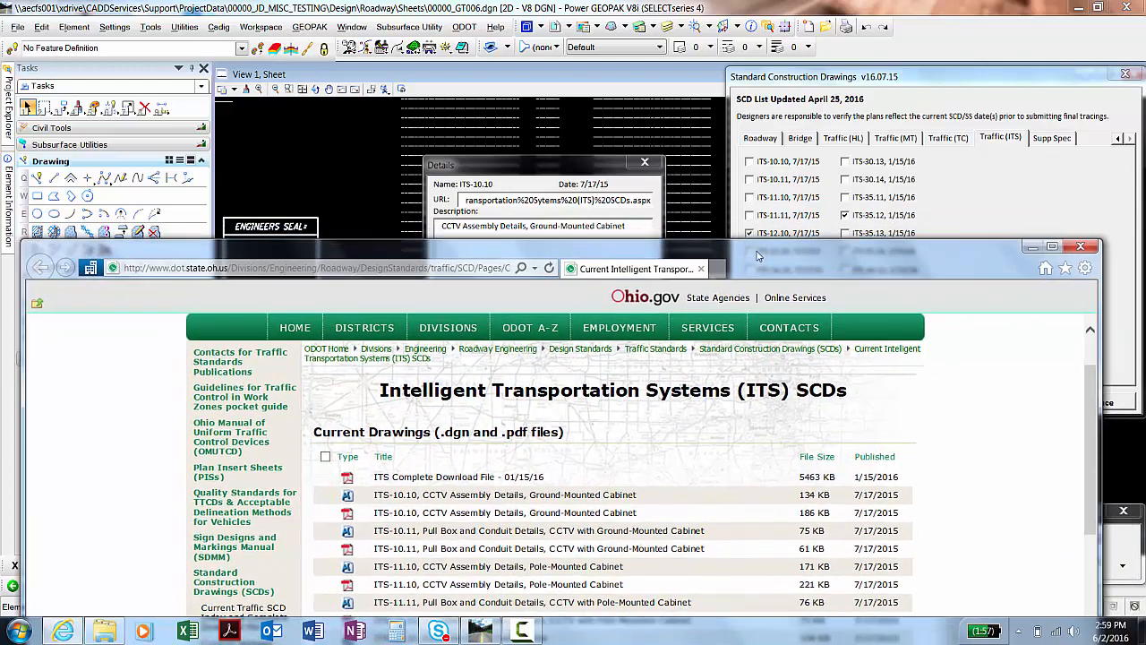
left_click(1081, 246)
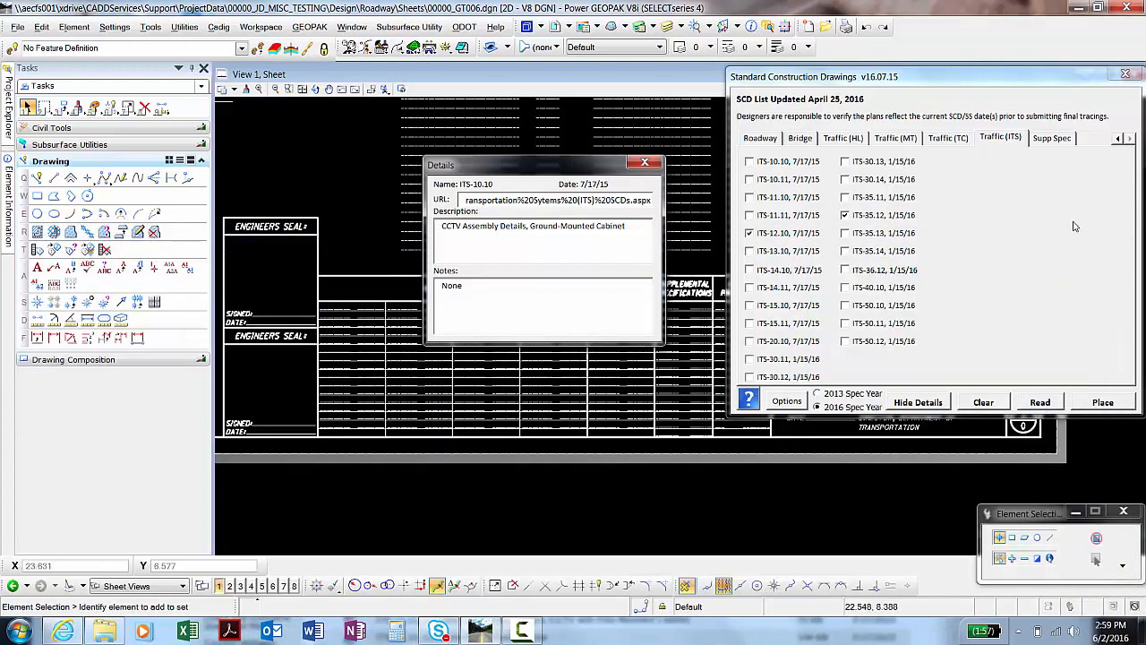
Step: Review the selected drawings in the Traffic (TC), Traffic (MT), Traffic (HL), Bridge, Roadway, Drainage and Pavement categories
left_click(964, 139)
left_click(901, 139)
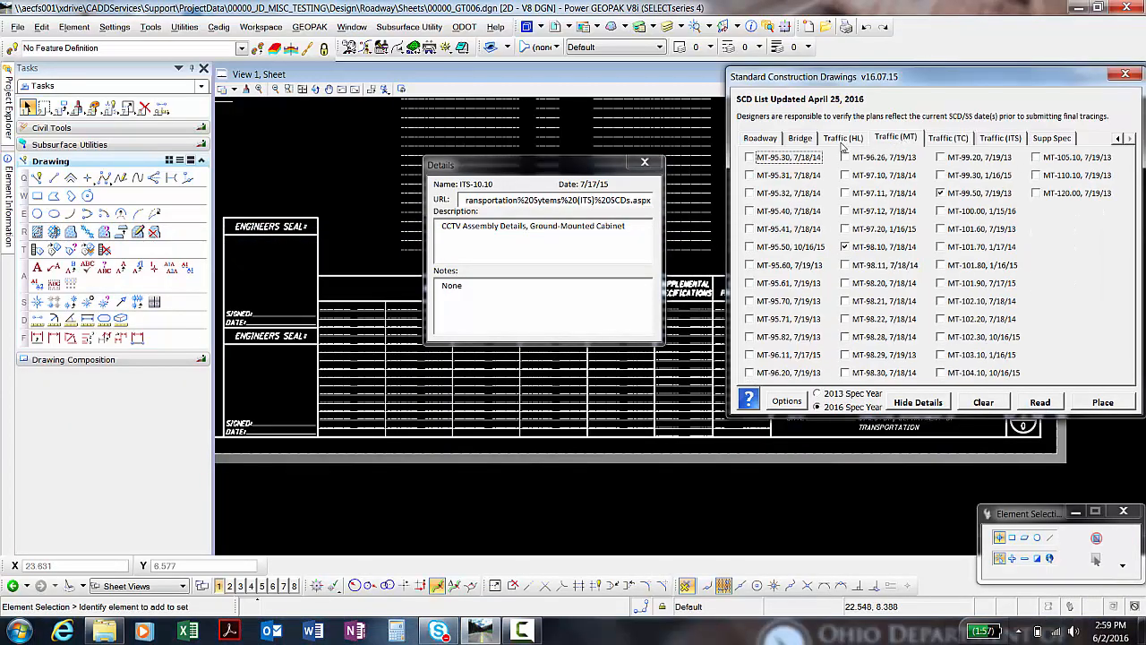
left_click(843, 141)
left_click(802, 141)
left_click(776, 140)
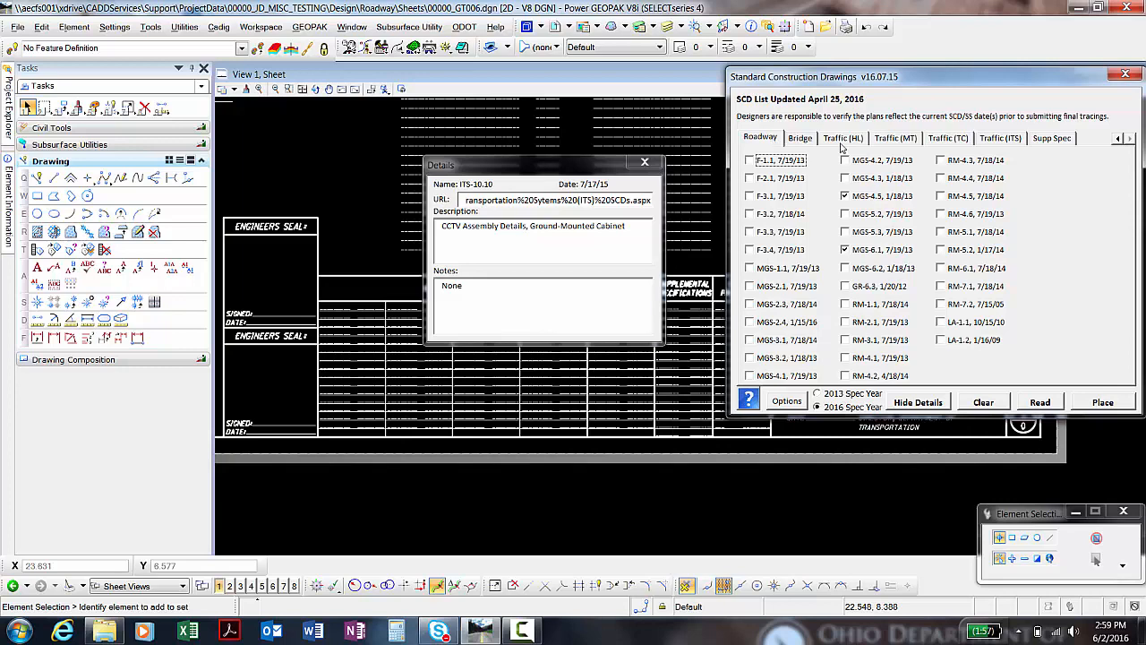
left_click(1116, 140)
left_click(1117, 140)
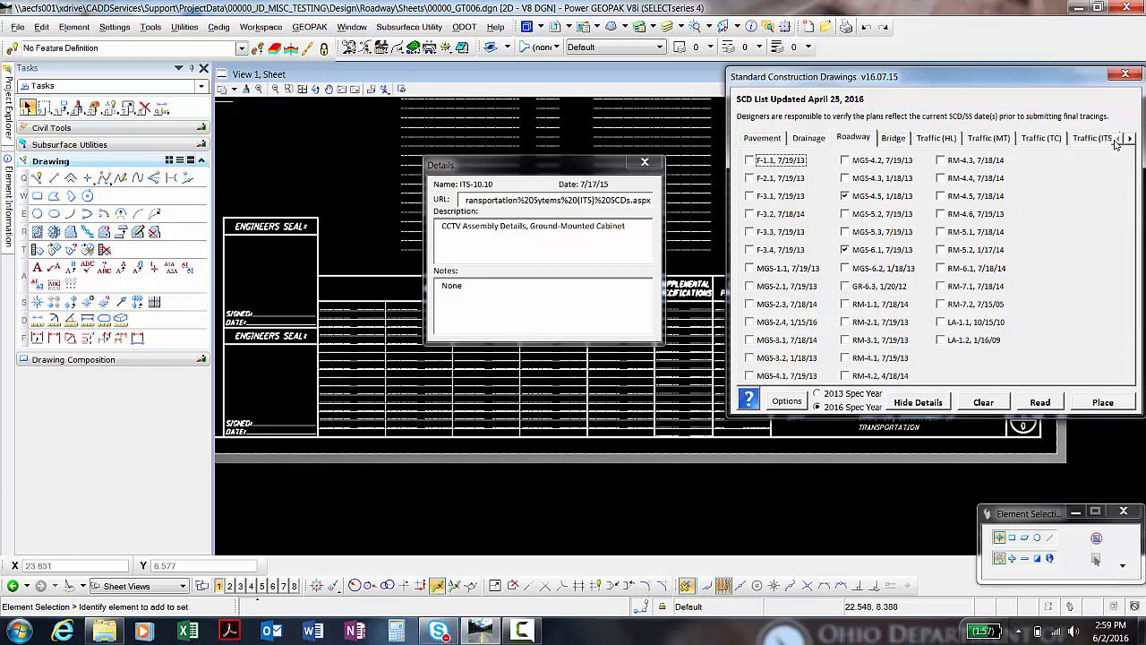
left_click(762, 139)
left_click(818, 139)
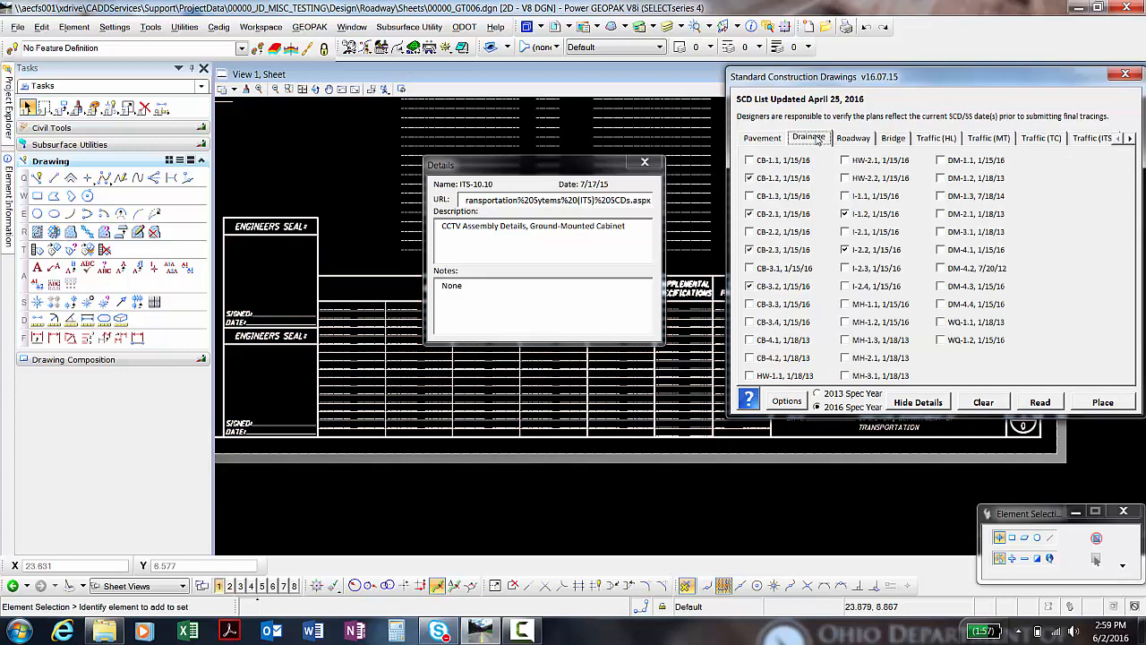
left_click(777, 140)
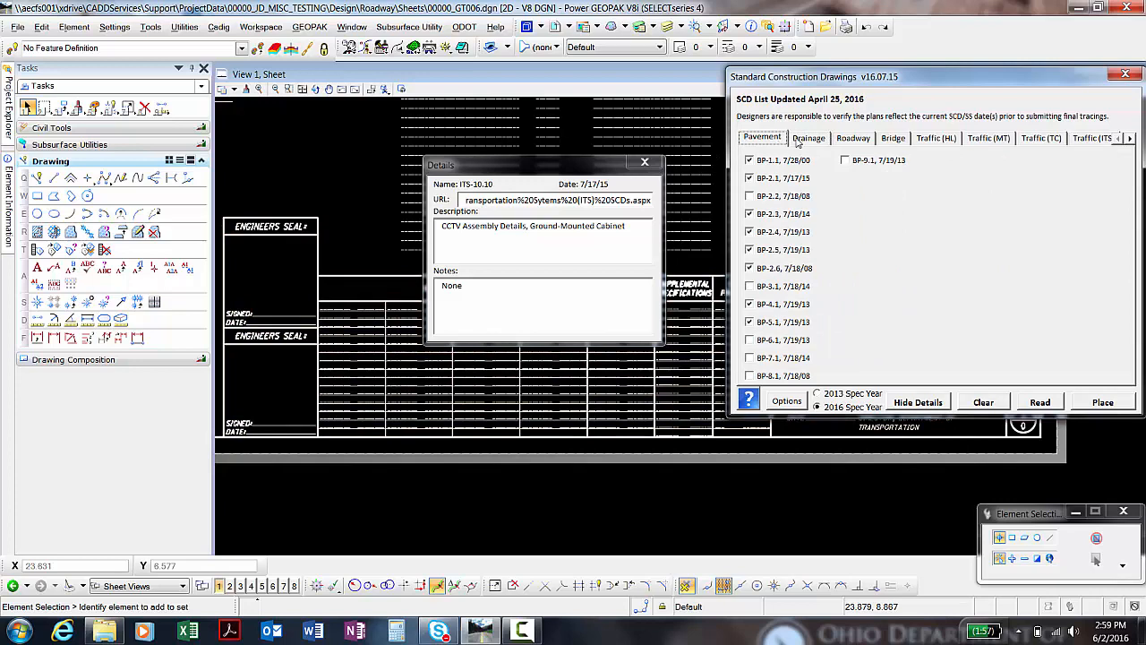
Step: Recheck the selections from Drainage through Traffic (TC), returning to the Pavement drawings
left_click(810, 139)
left_click(856, 140)
left_click(900, 140)
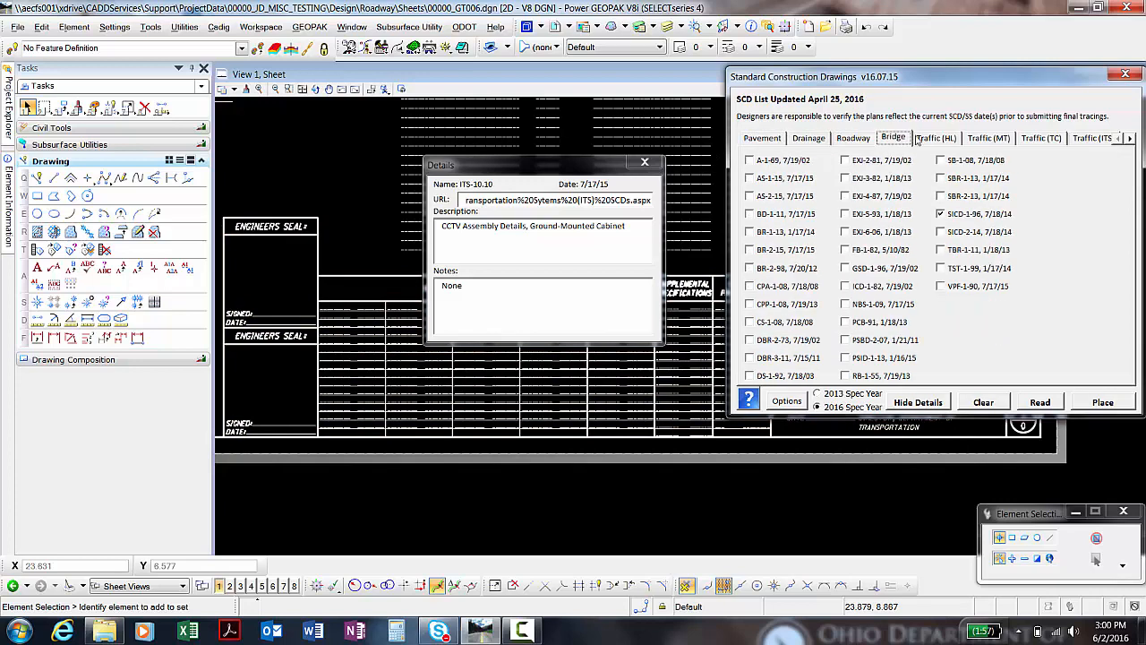
left_click(929, 140)
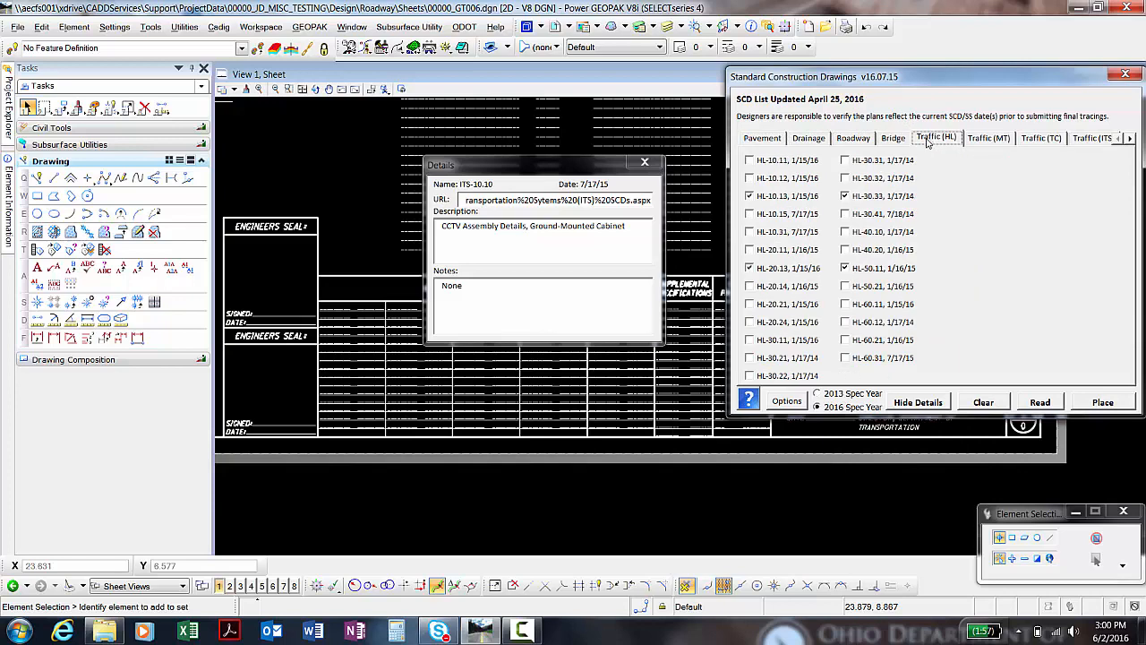
left_click(991, 140)
left_click(1048, 141)
left_click(980, 141)
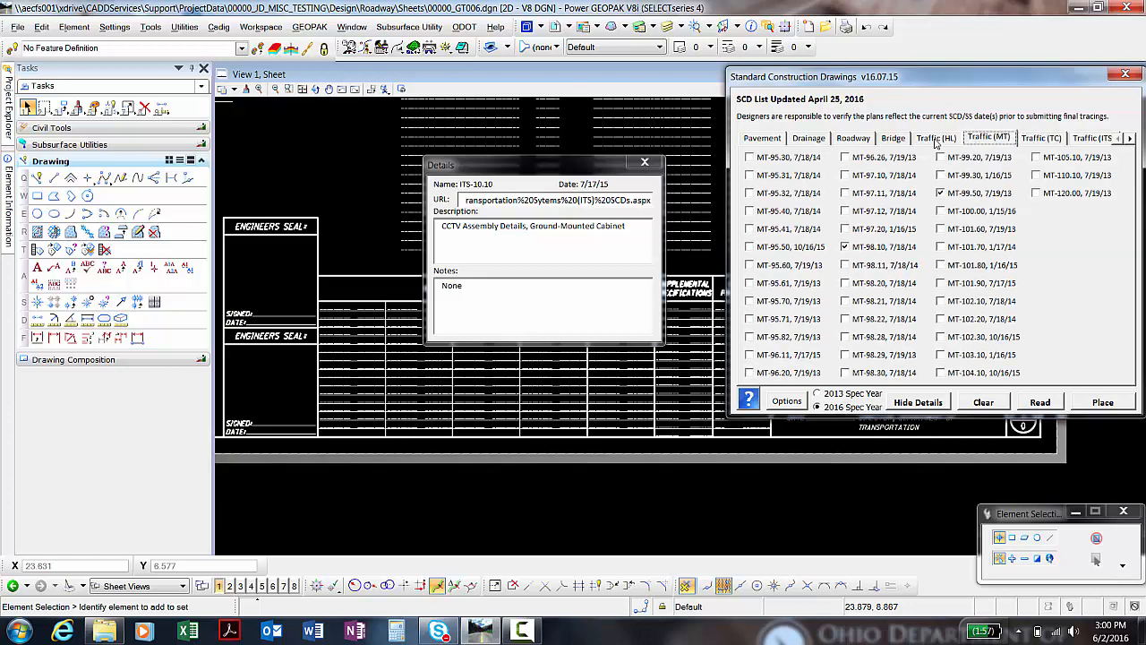
left_click(936, 140)
left_click(891, 141)
left_click(773, 140)
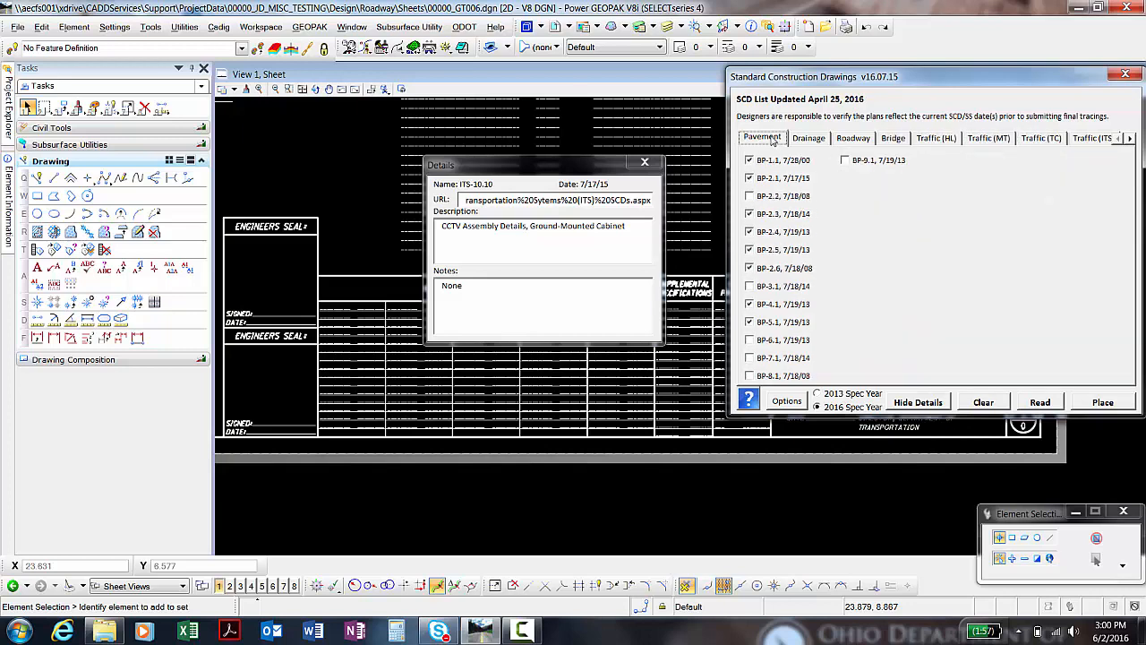
Step: Highlight the URL in the ITS-10.10 details and move the details window farther from the drawings table
left_click(567, 201)
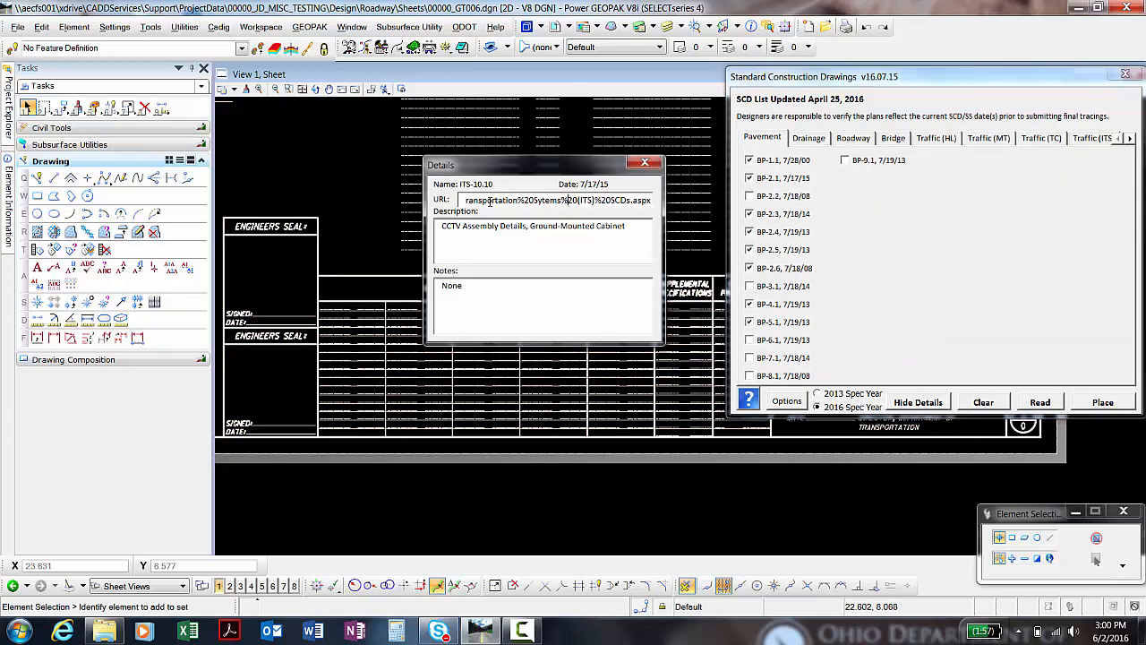
left_click_drag(490, 201, 642, 211)
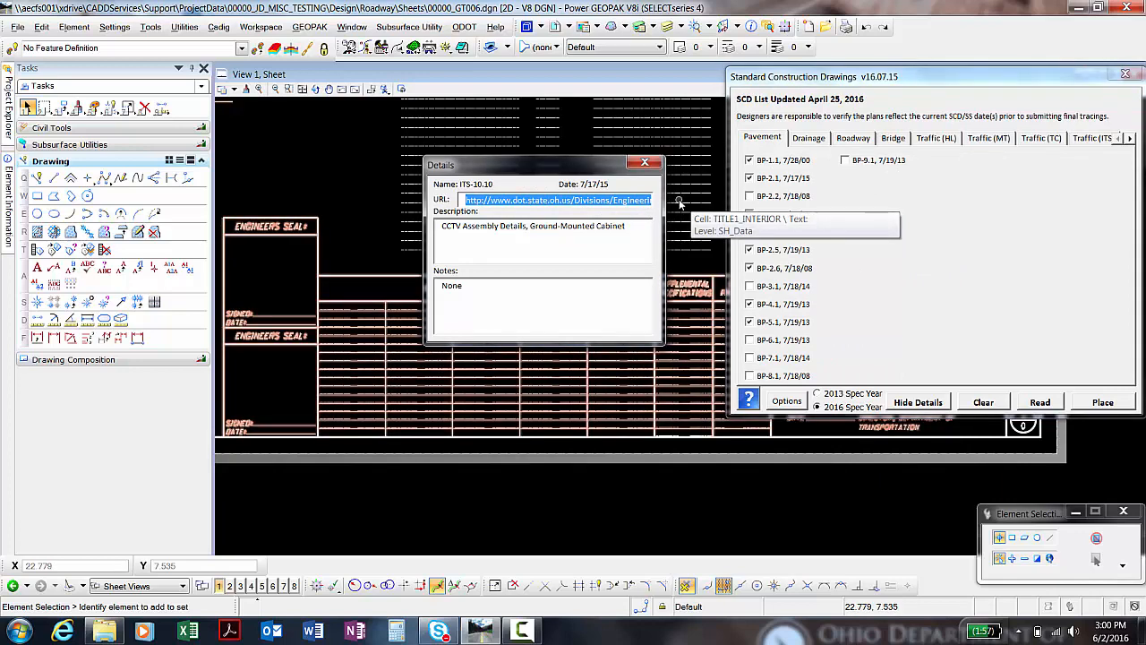
left_click_drag(566, 166, 419, 158)
left_click(473, 150)
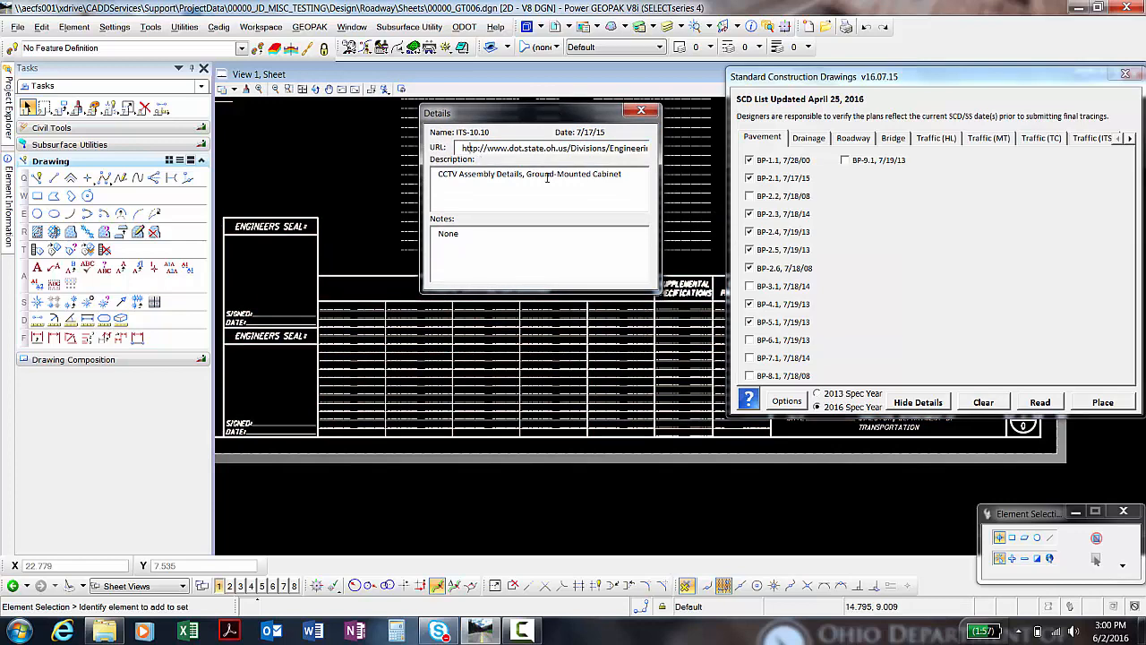
Step: Close the ITS-10.10 details and bring up the supplemental specifications list in the Standard Construction Drawings tool
left_click(642, 110)
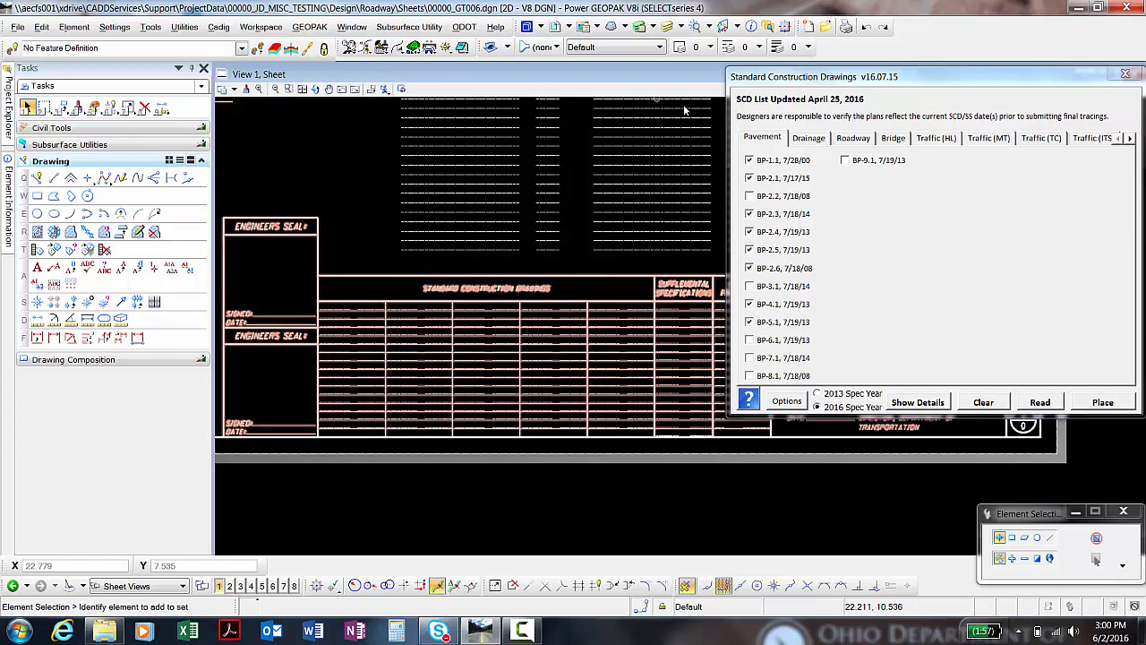
left_click_drag(910, 77, 892, 59)
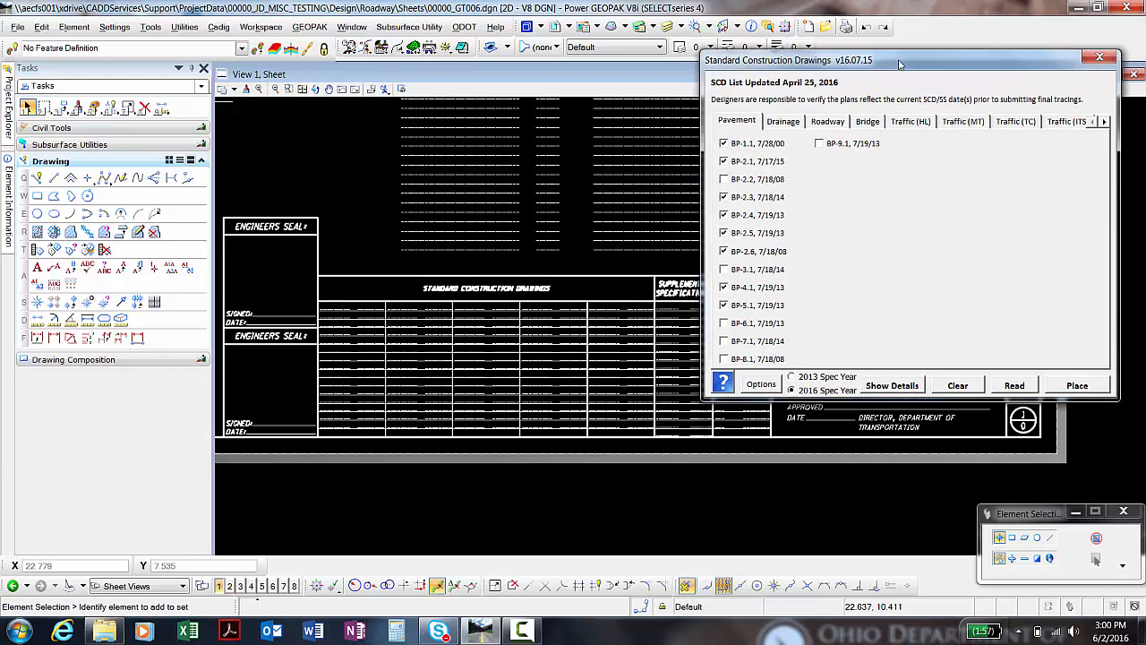
left_click(1105, 121)
left_click(1105, 121)
left_click(1039, 122)
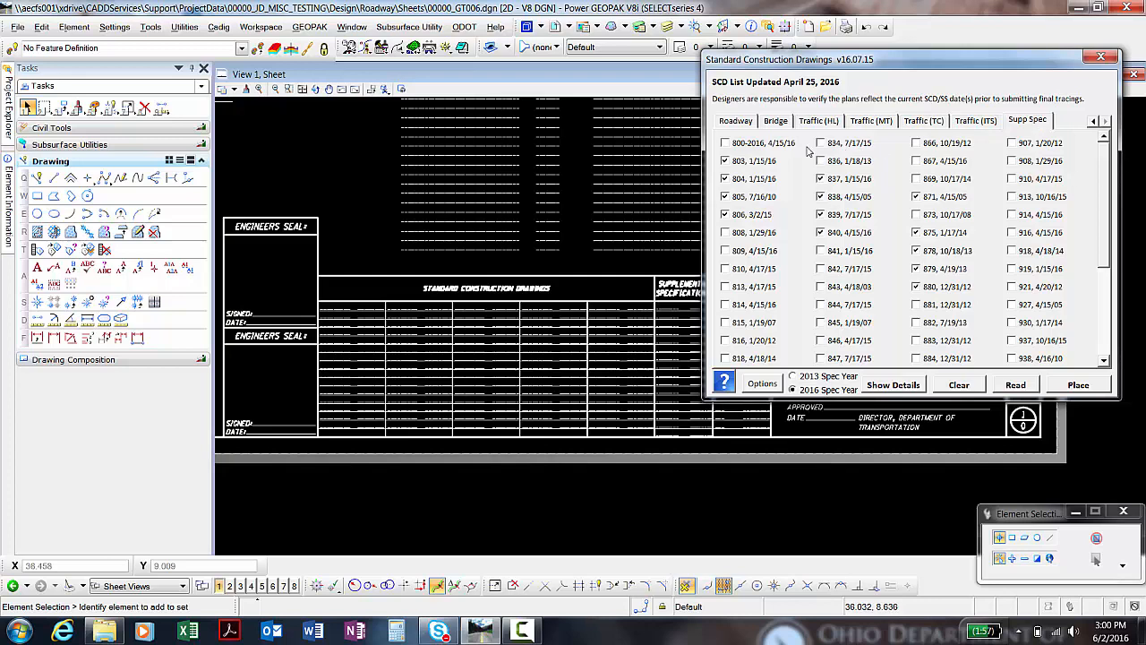
Step: Show the details of supplemental specification 800-2016 and review its revision date and notes, keeping the details window clear of the drawings table
left_click(768, 148)
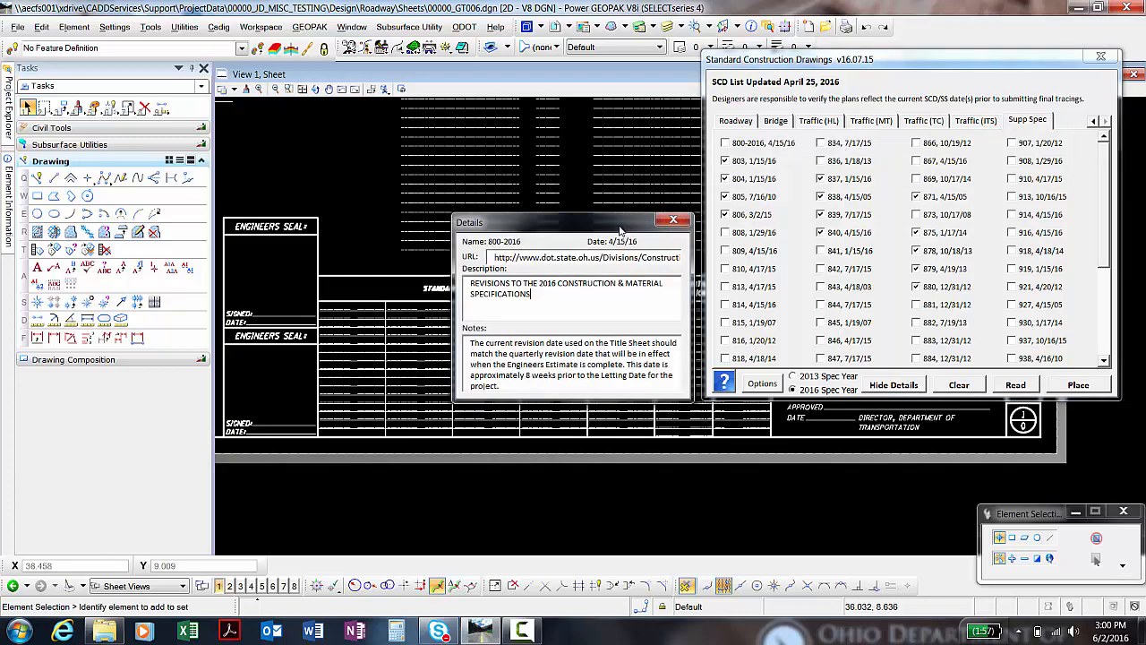
left_click_drag(618, 231, 551, 115)
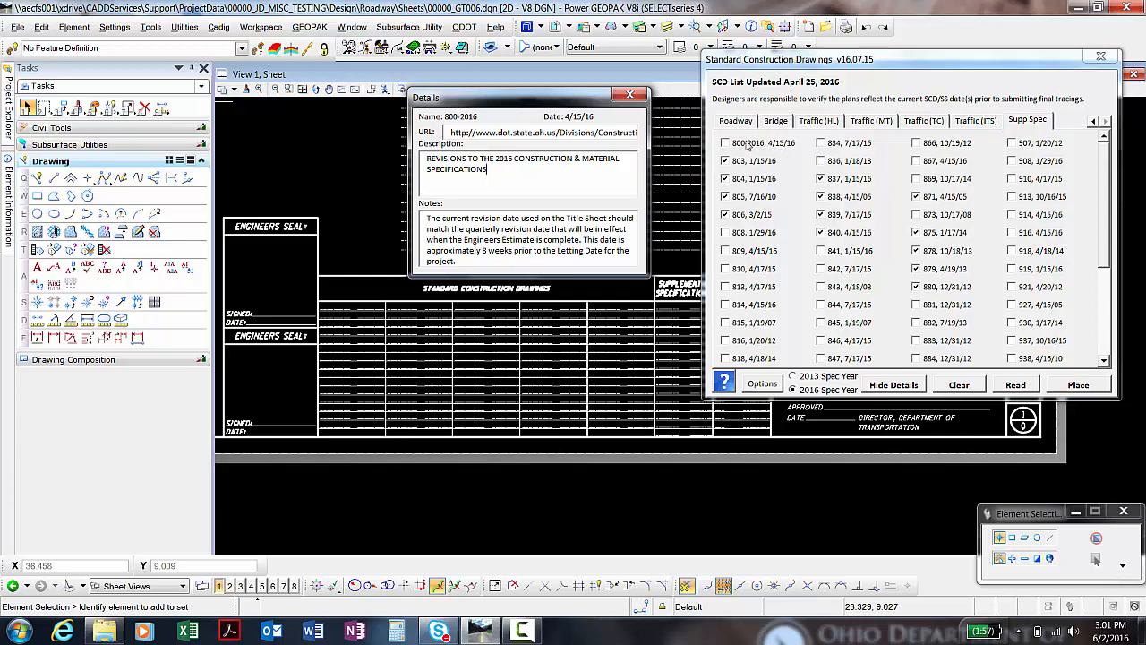
left_click(766, 149)
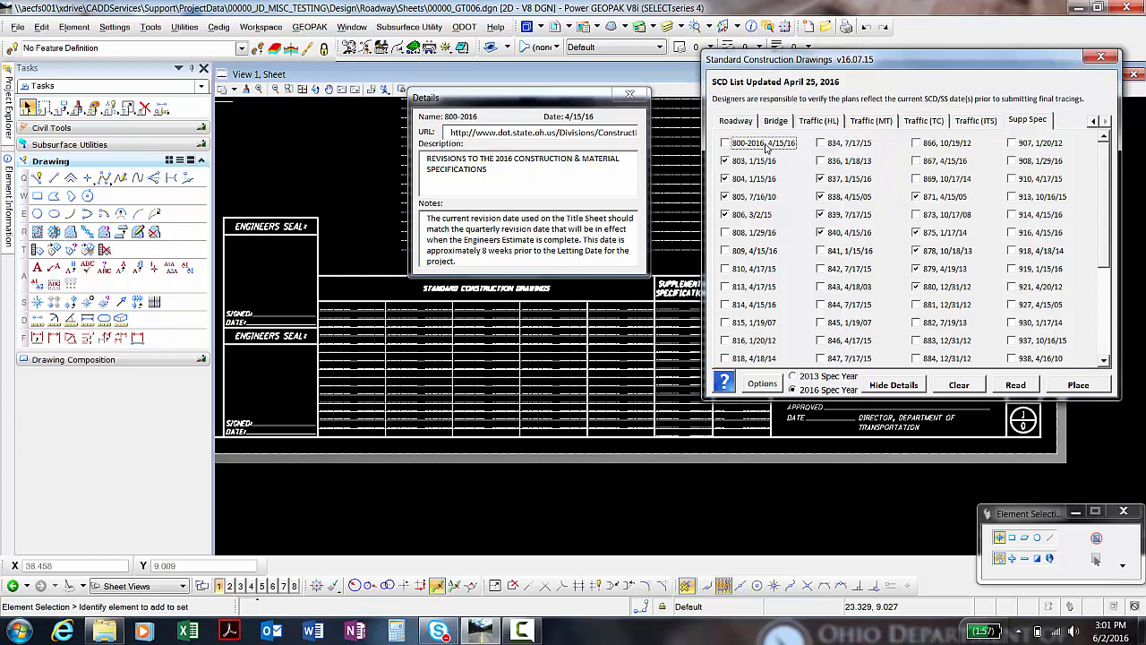
left_click_drag(466, 96, 493, 113)
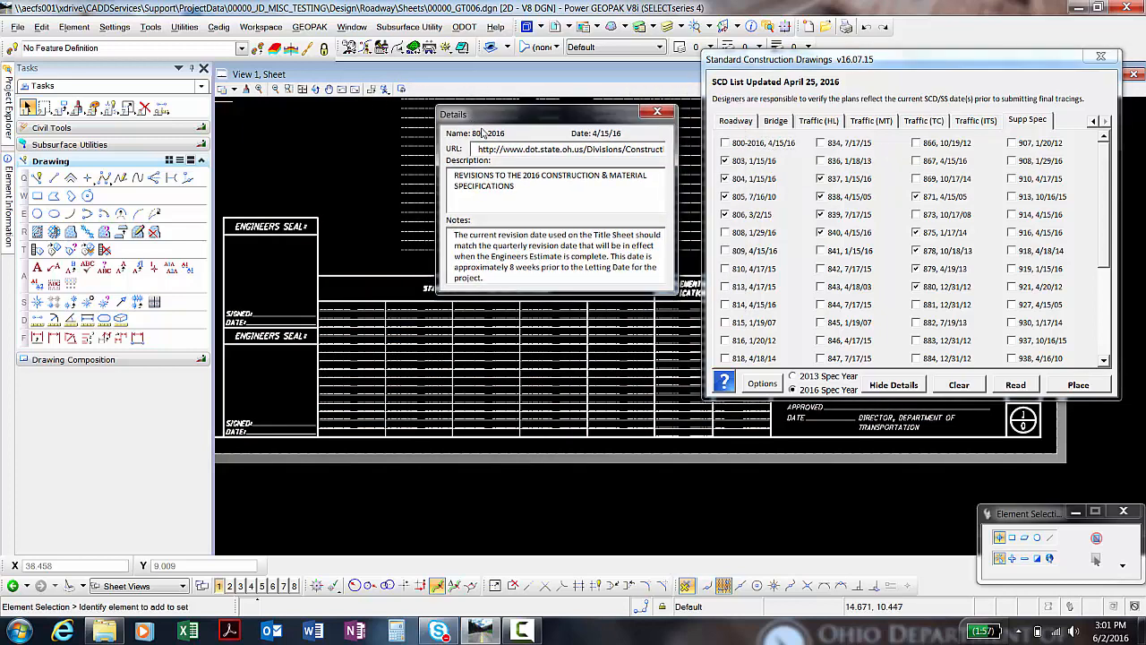
left_click(751, 150)
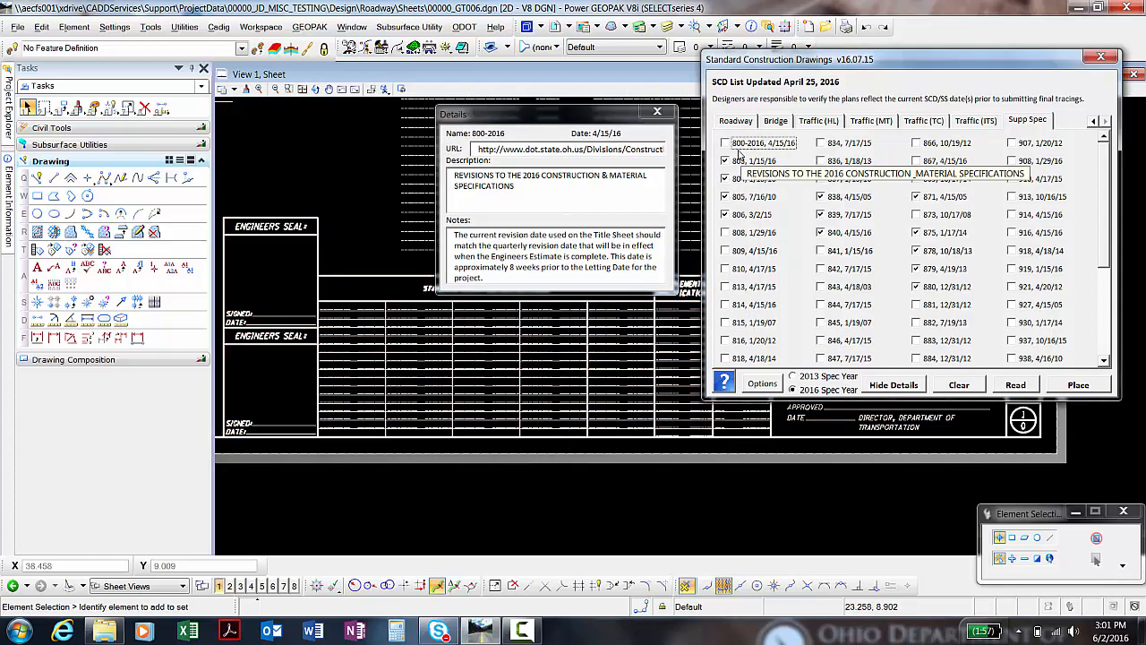
left_click(597, 136)
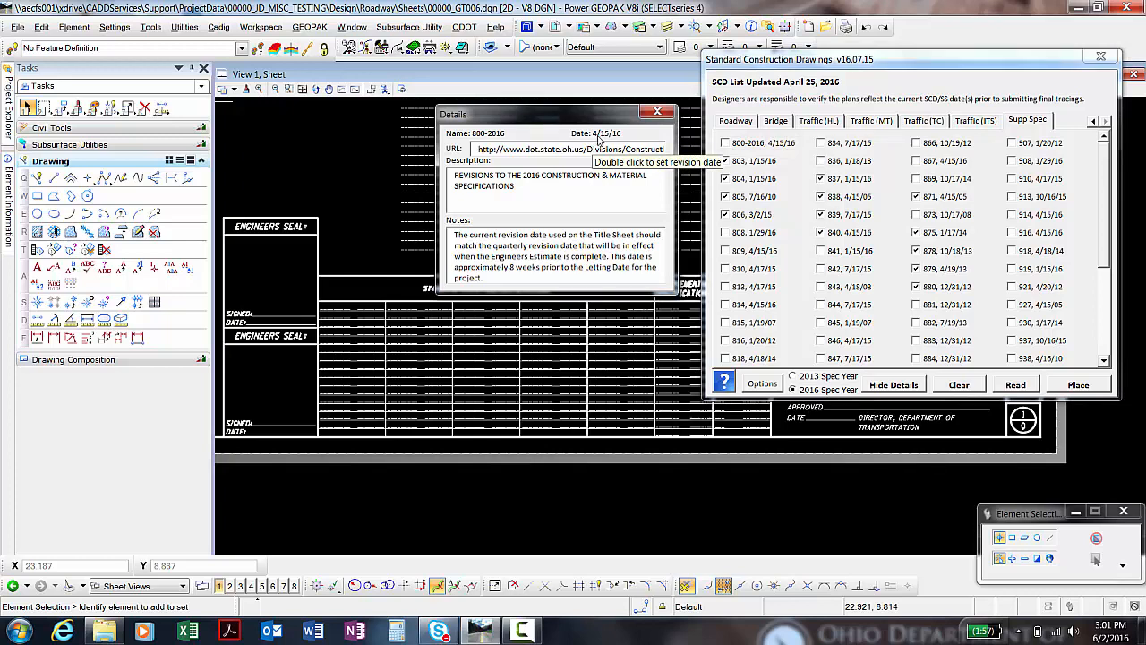
Step: Open the revision date setting for 800-2016 and choose year 2017 and month 07
double_click(601, 135)
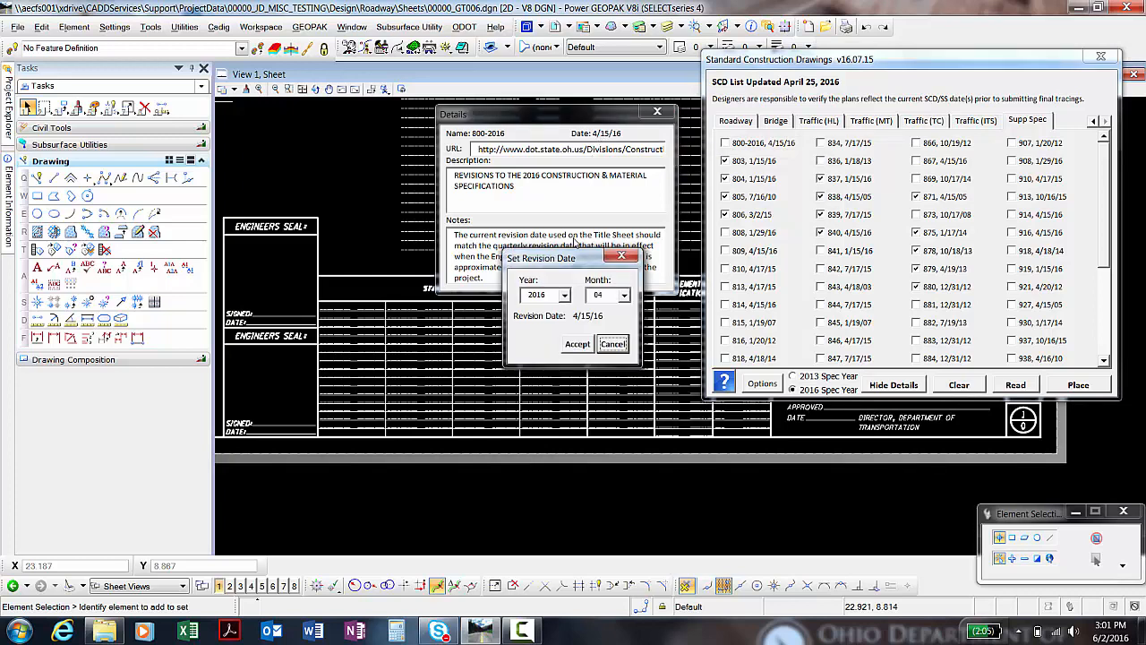
left_click_drag(573, 261, 557, 133)
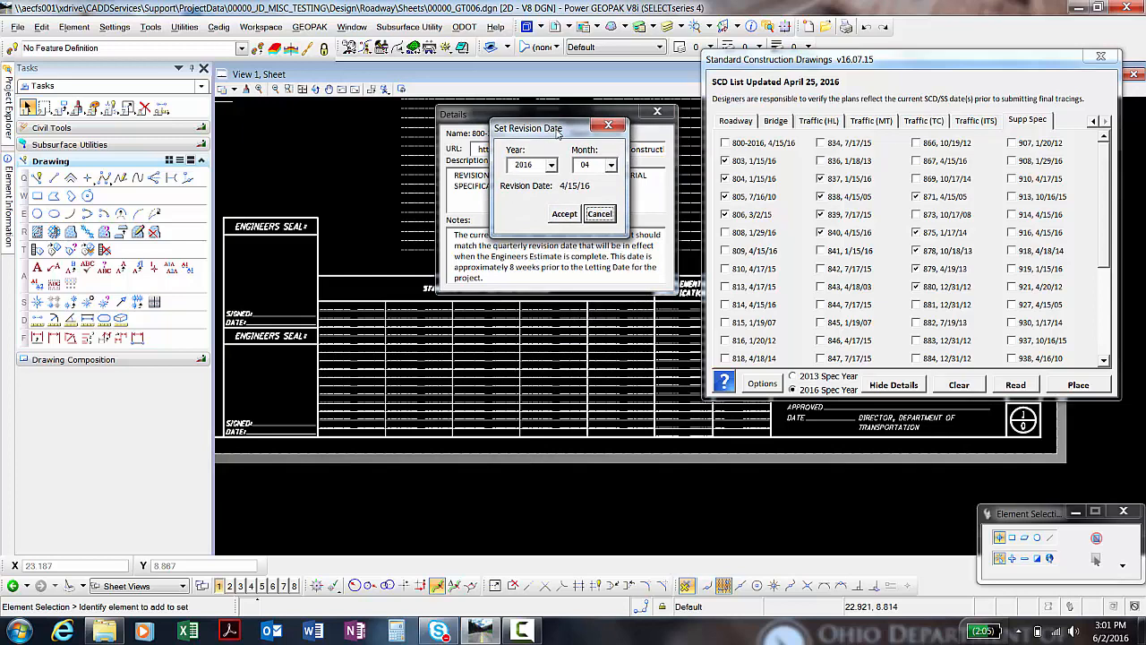
left_click(551, 165)
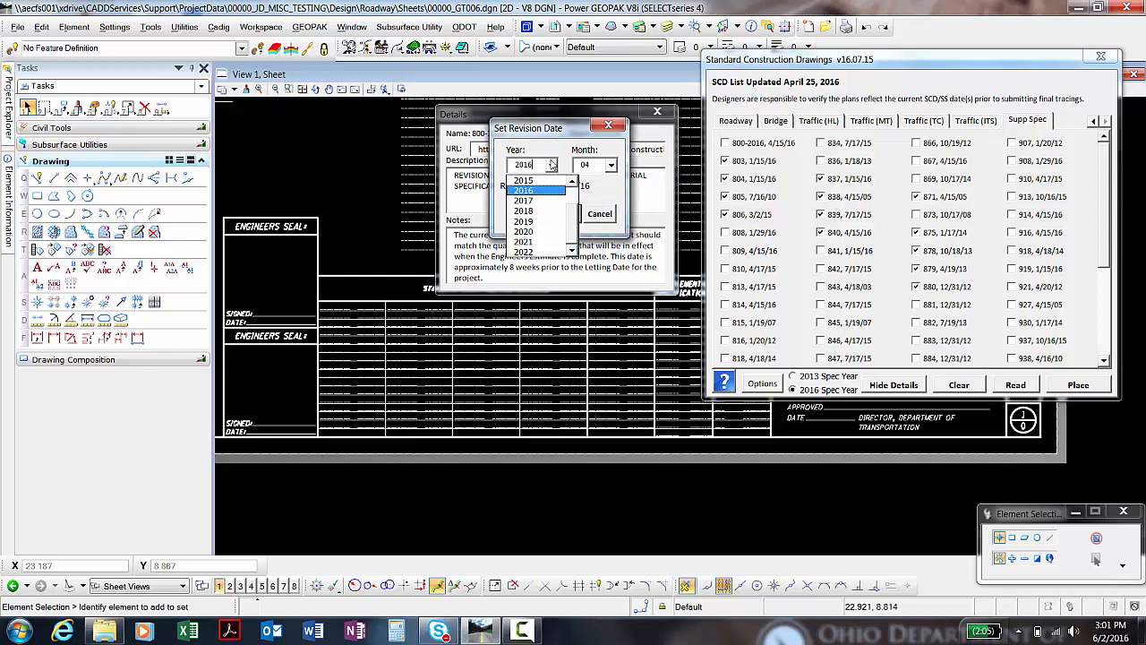
left_click(535, 201)
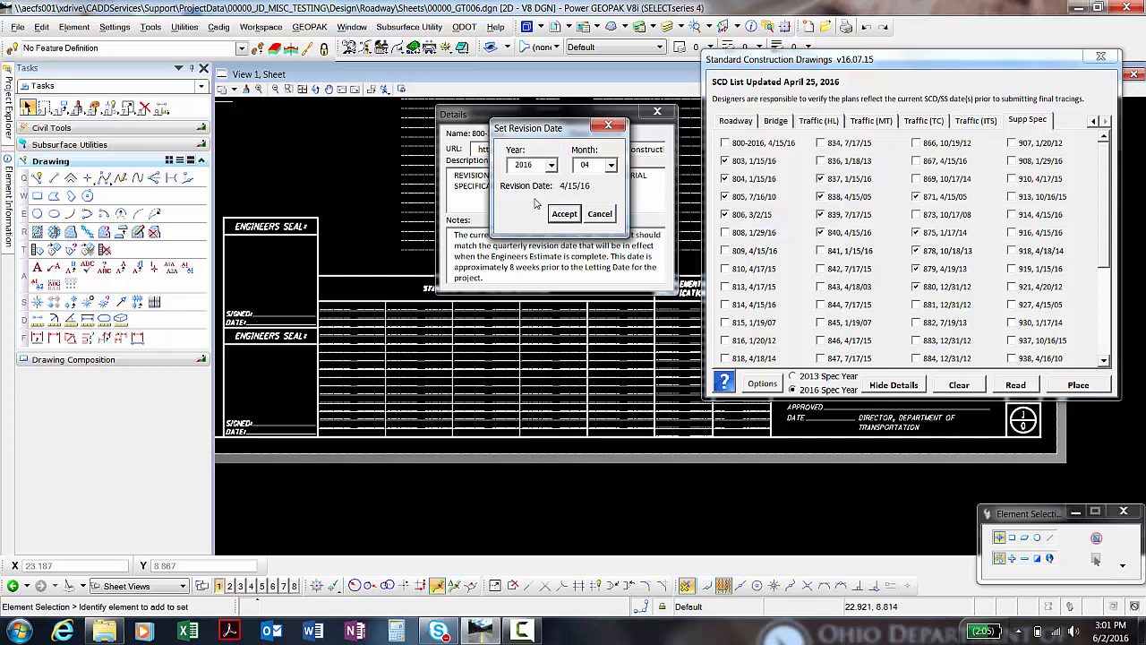
left_click(612, 167)
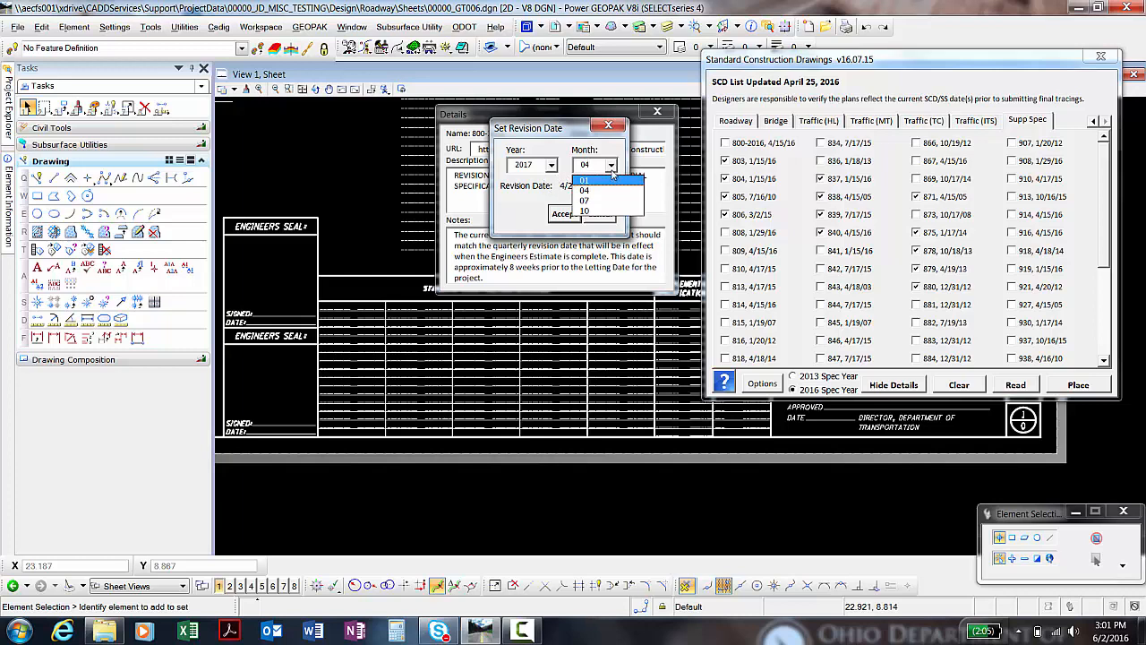
left_click(611, 167)
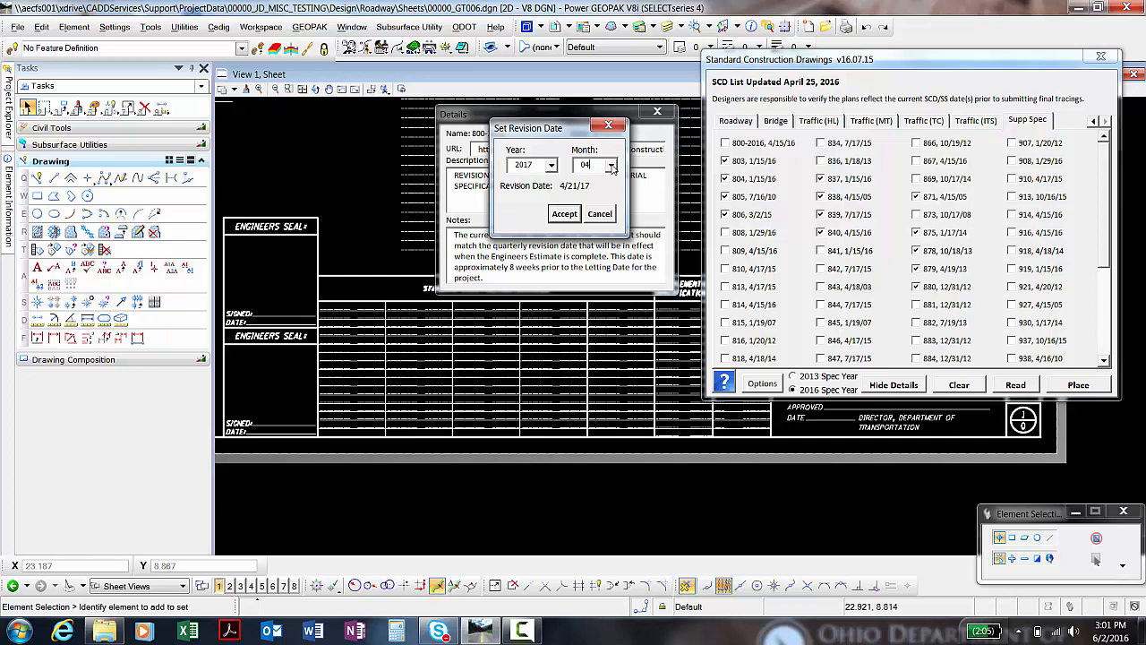
left_click(612, 166)
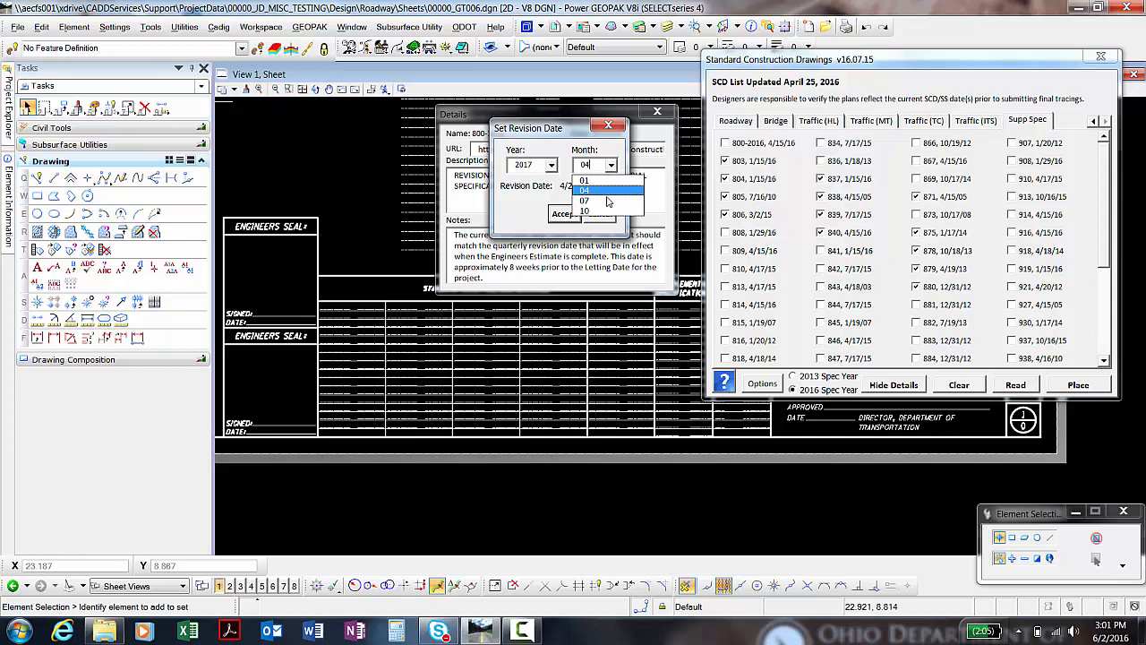
left_click(609, 204)
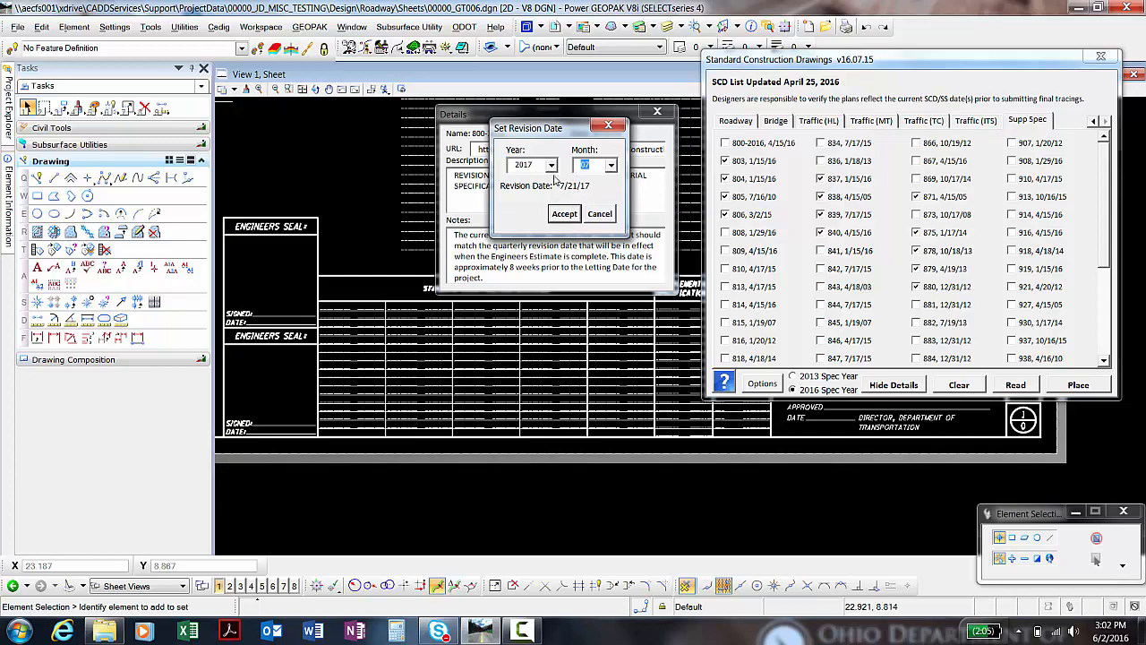
Step: Change the revision month of 800-2016 to 04, keeping year 2017, and accept the date 4/21/17
left_click(551, 164)
left_click(530, 207)
left_click(612, 166)
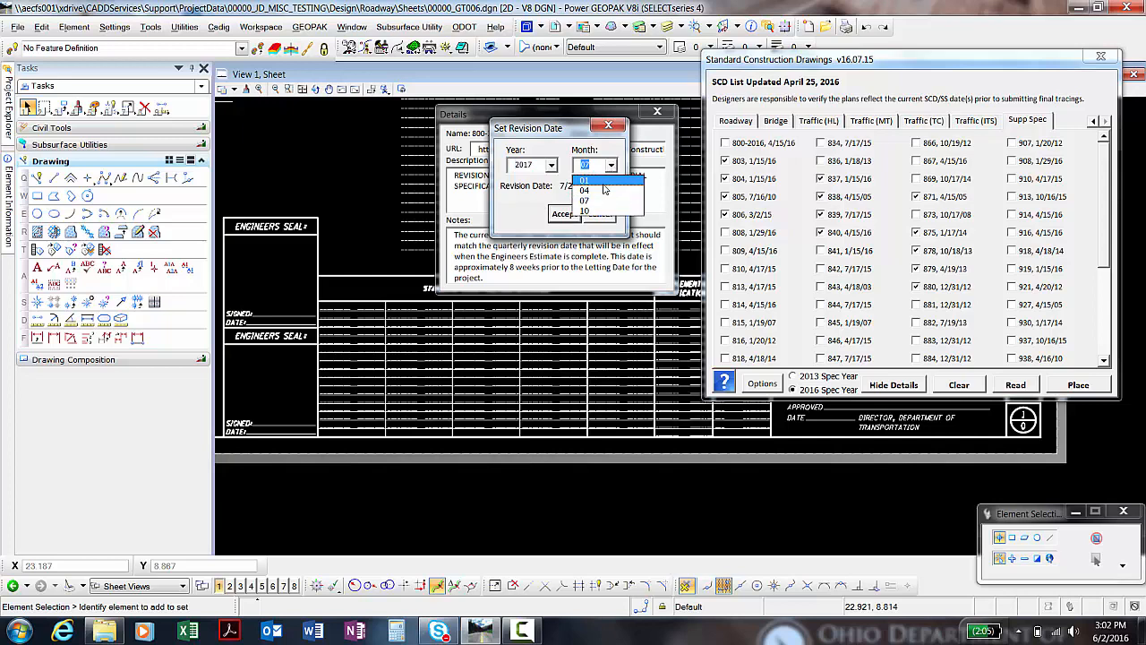
left_click(602, 189)
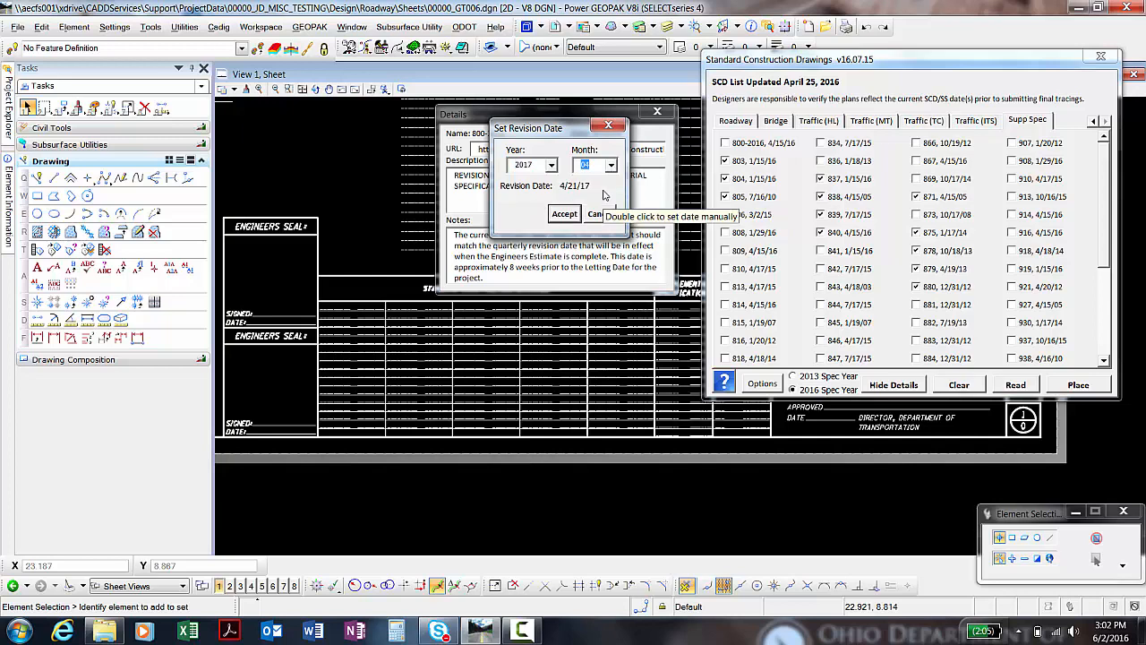
left_click_drag(548, 131, 563, 102)
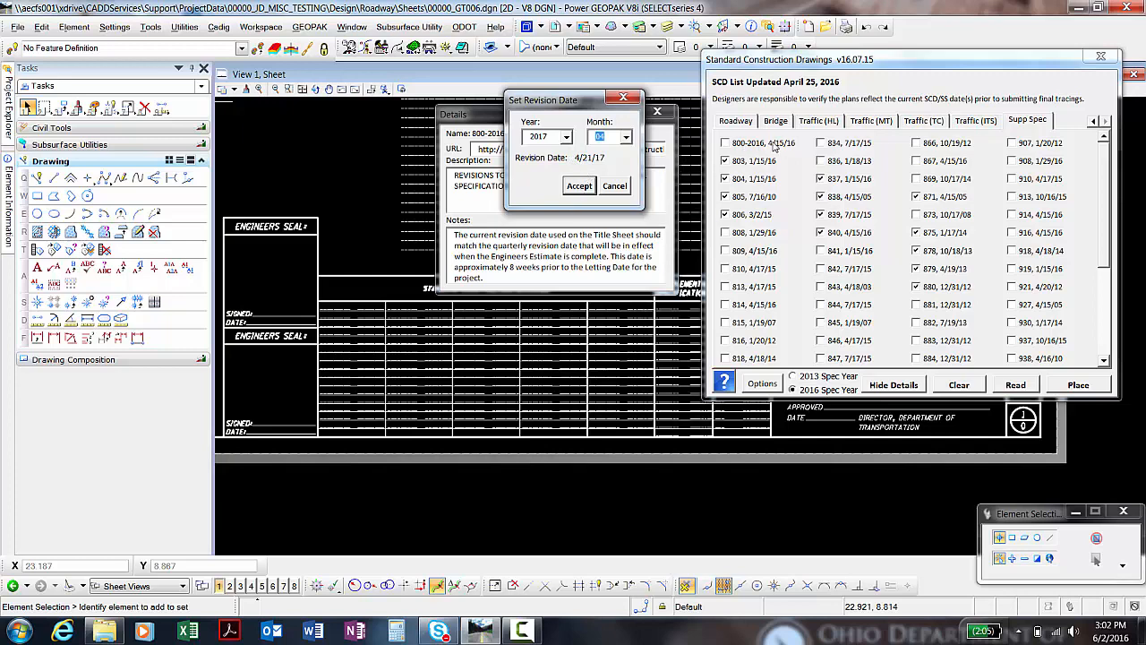
left_click(596, 186)
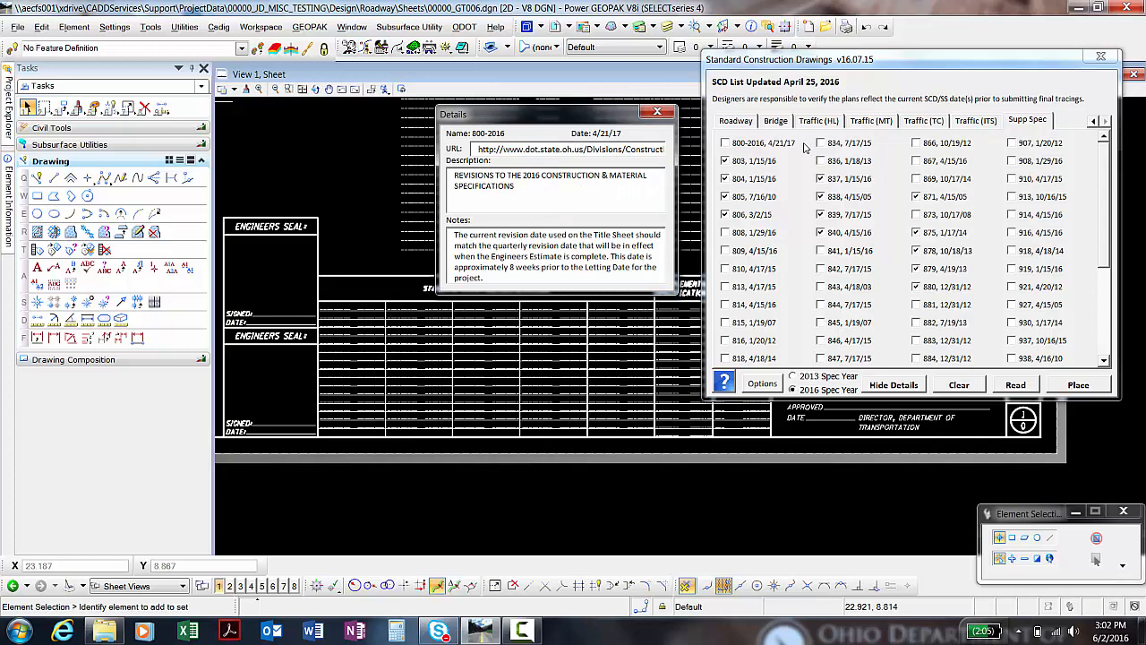
Step: Set the revision date of supplemental specification 800-2016 to year 2016, month 10, and accept 10/21/16
double_click(598, 136)
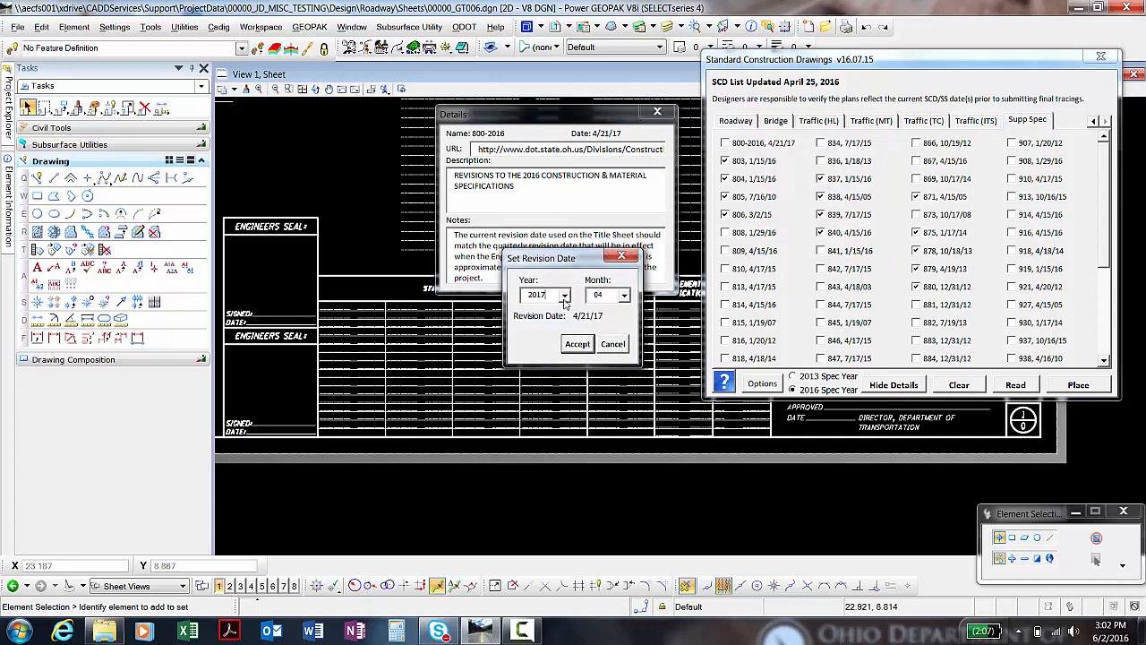
left_click(561, 296)
left_click(557, 310)
left_click(562, 295)
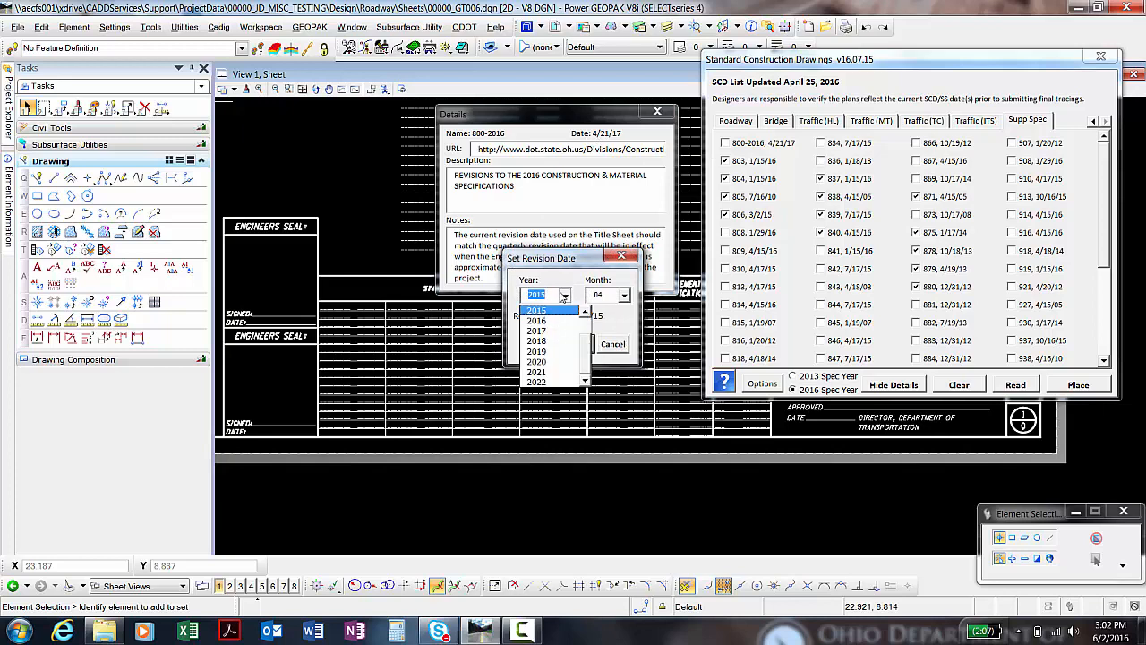
left_click(556, 321)
left_click(625, 296)
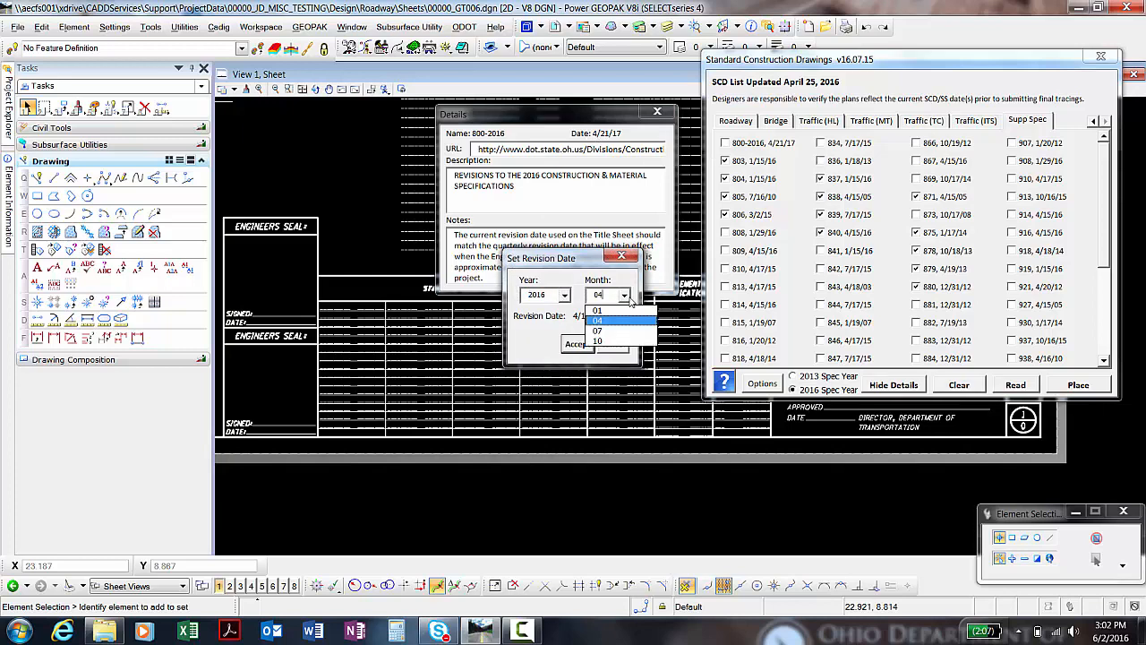
left_click(612, 341)
left_click(578, 345)
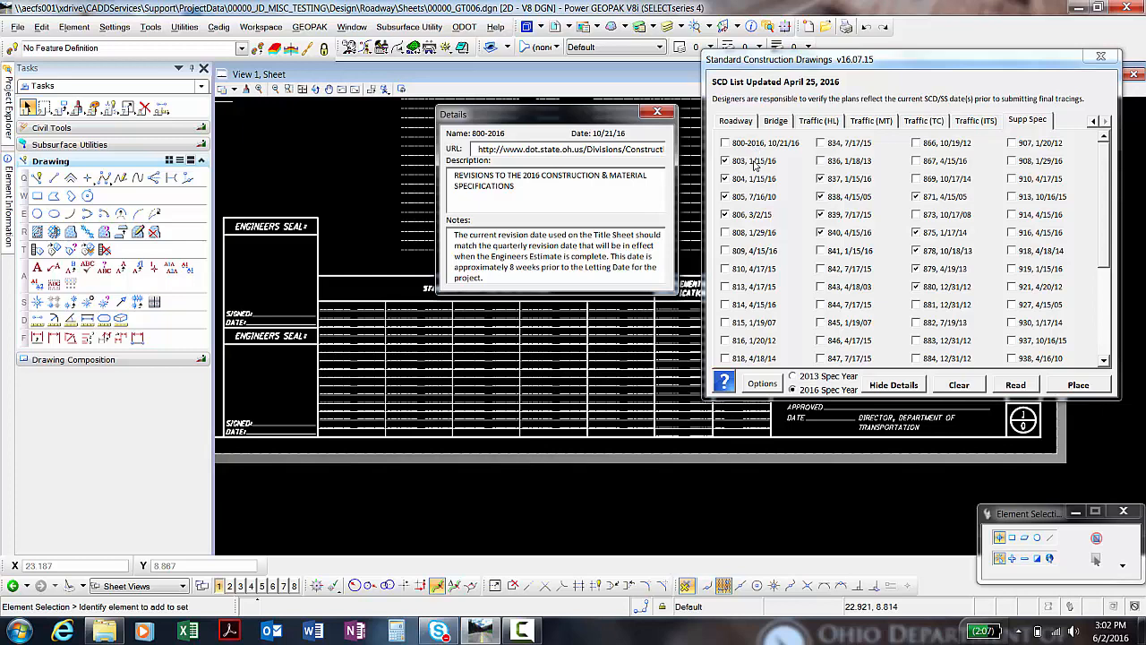
Step: Check the date in the details of supplemental specification 803, return to those of 800-2016, and close the details
left_click(755, 163)
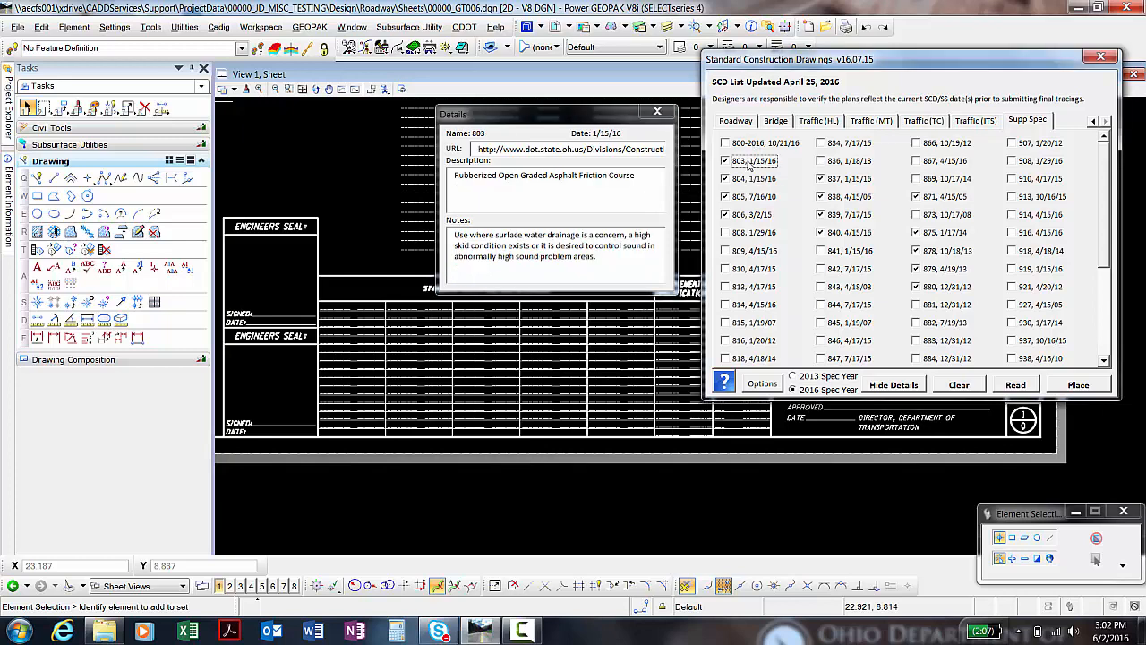
left_click(595, 135)
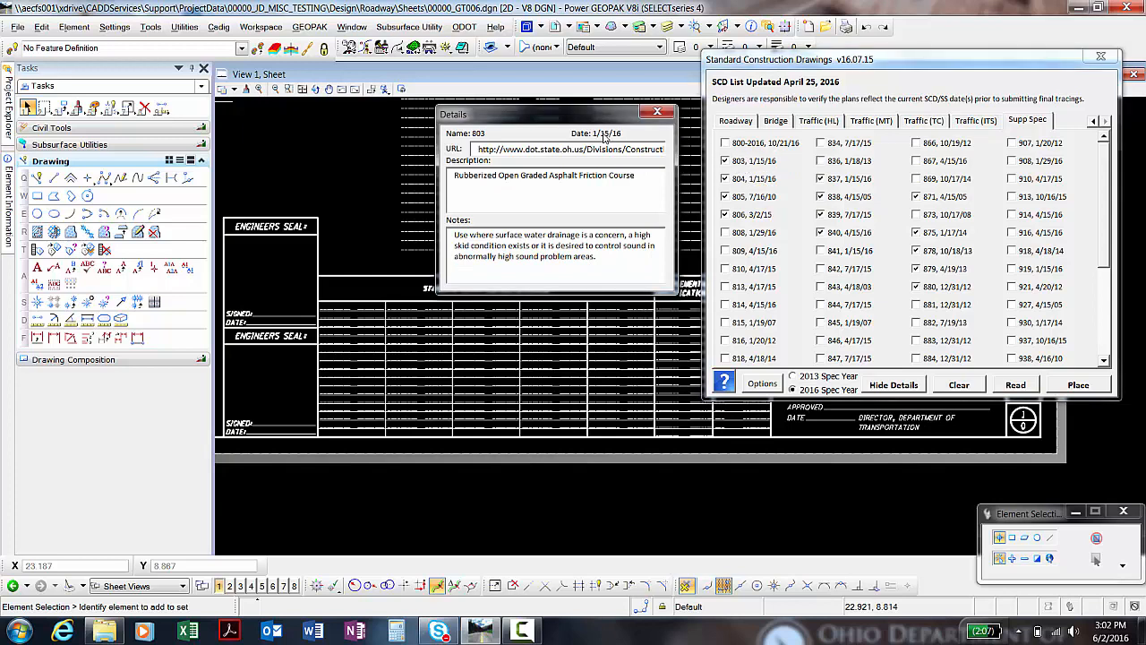
left_click(782, 143)
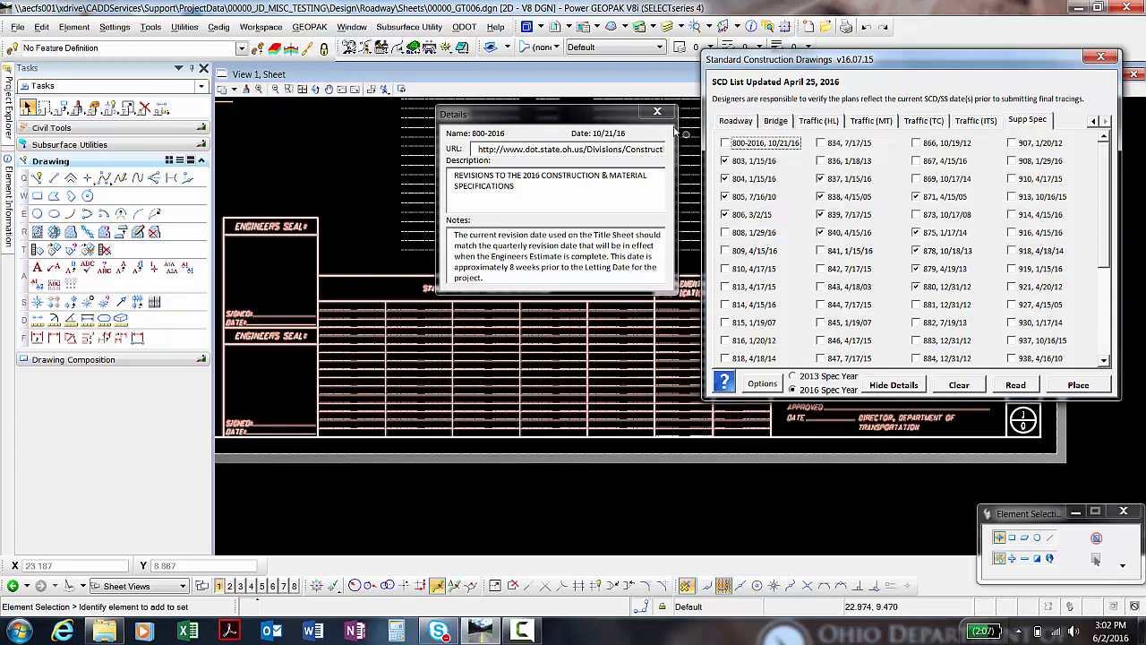
left_click(657, 111)
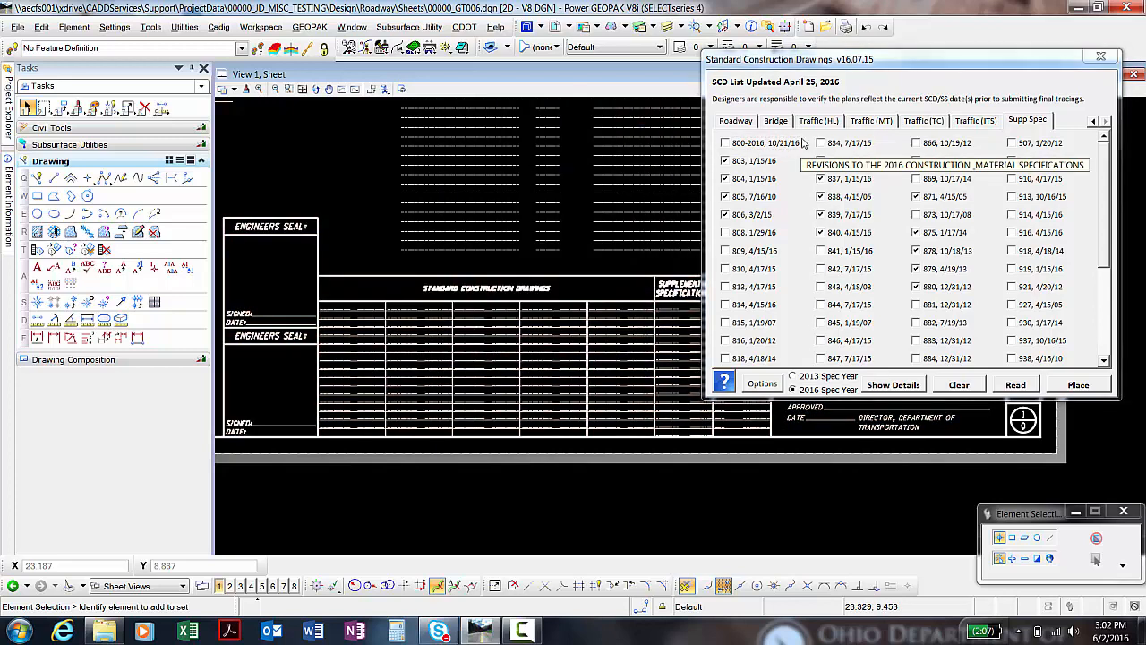
Step: Select supplemental specification 800-2016 and place the selected drawing and specification lists, starting at the first row of the title sheet's Standard Construction Drawings table
left_click(725, 144)
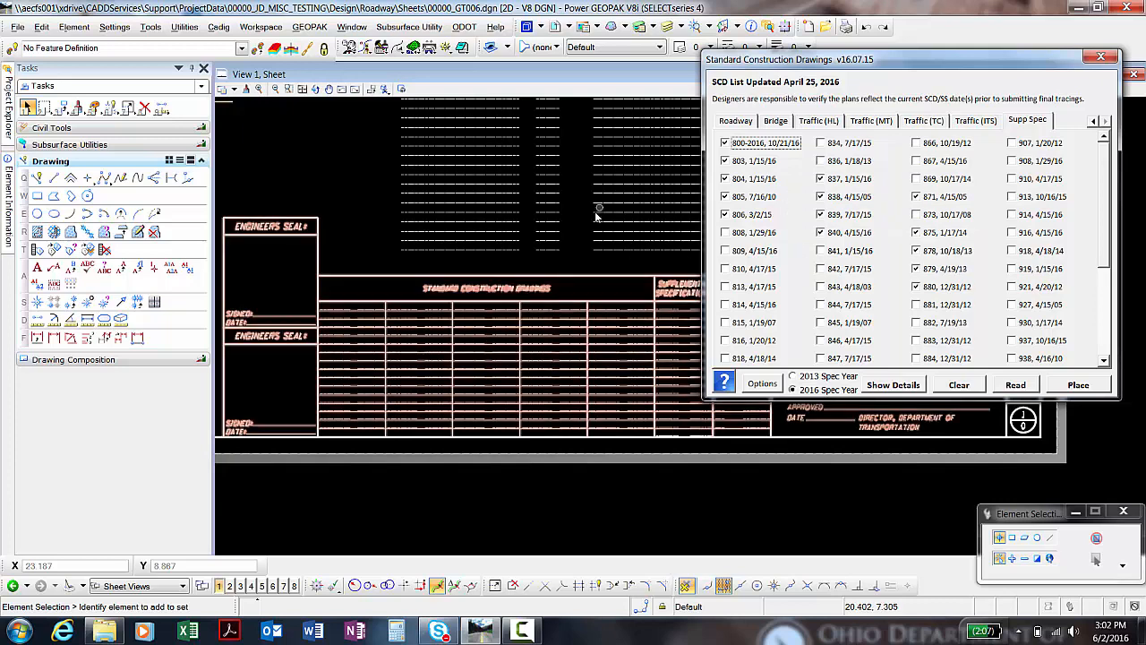
scroll(598, 215, "down", 1)
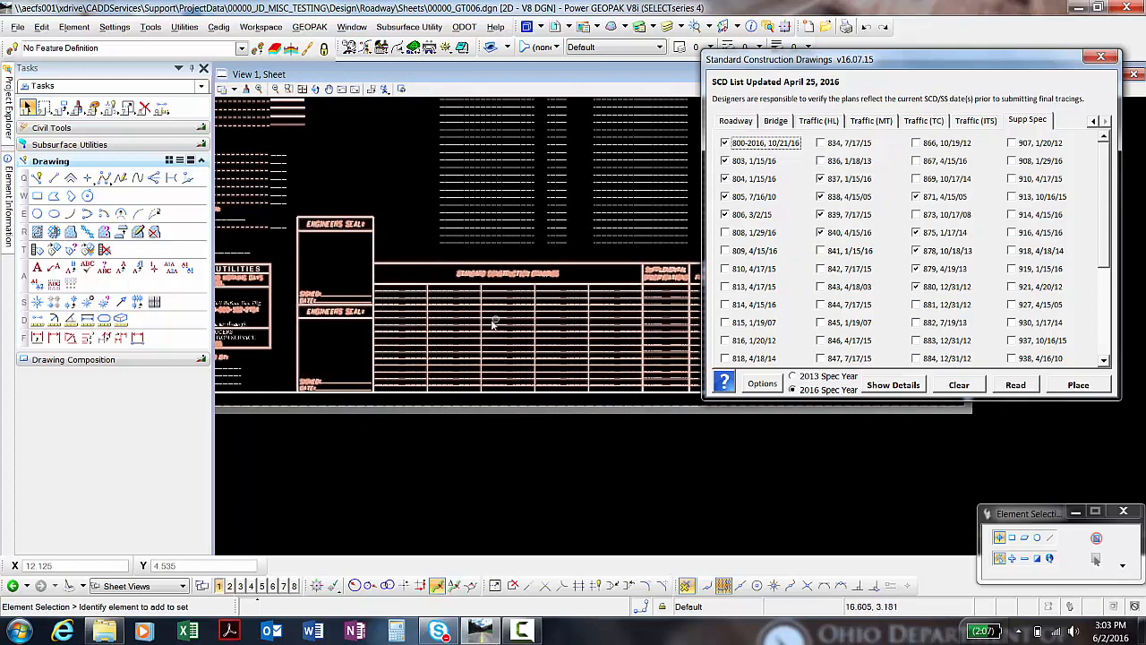
left_click(1079, 385)
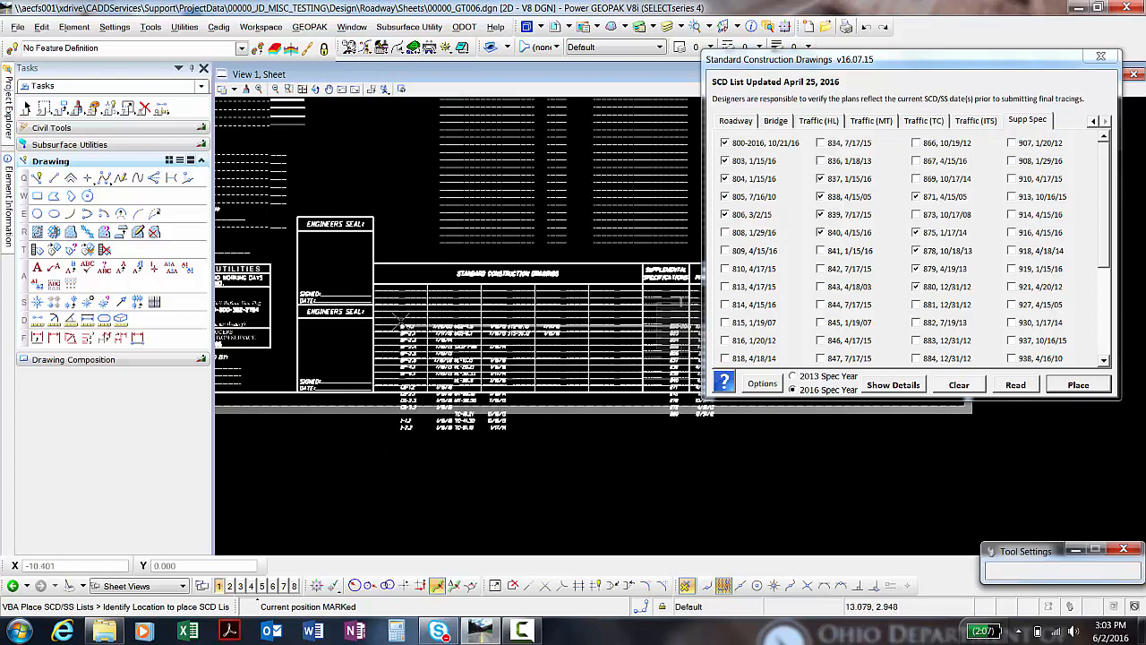
scroll(344, 242, "up", 5)
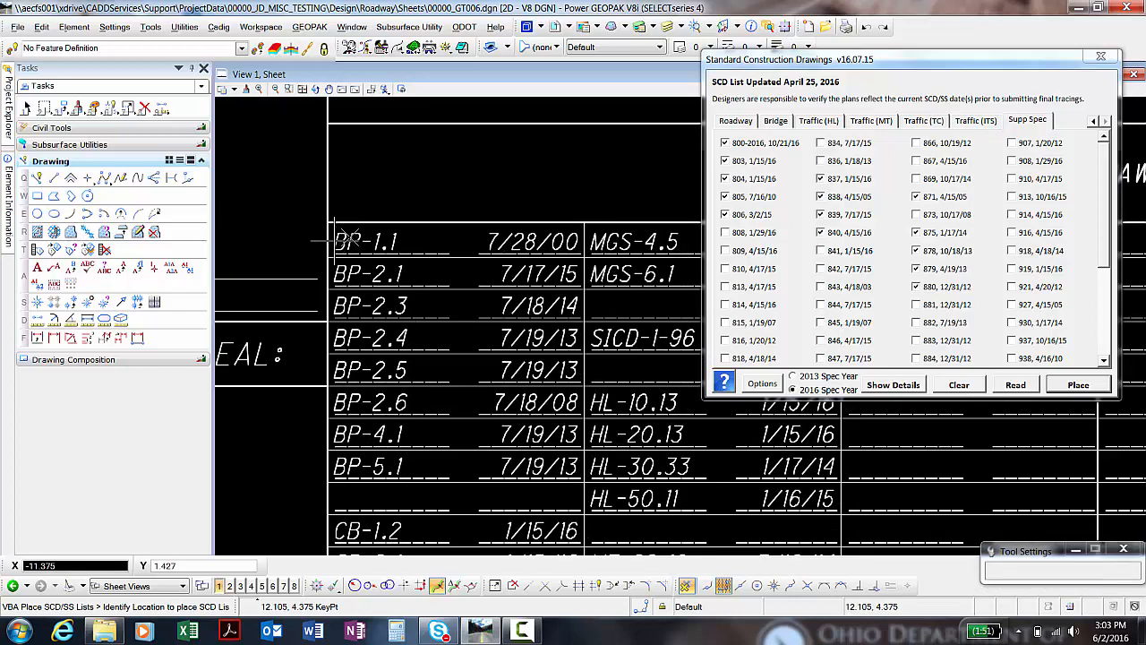
scroll(349, 238, "down", 1)
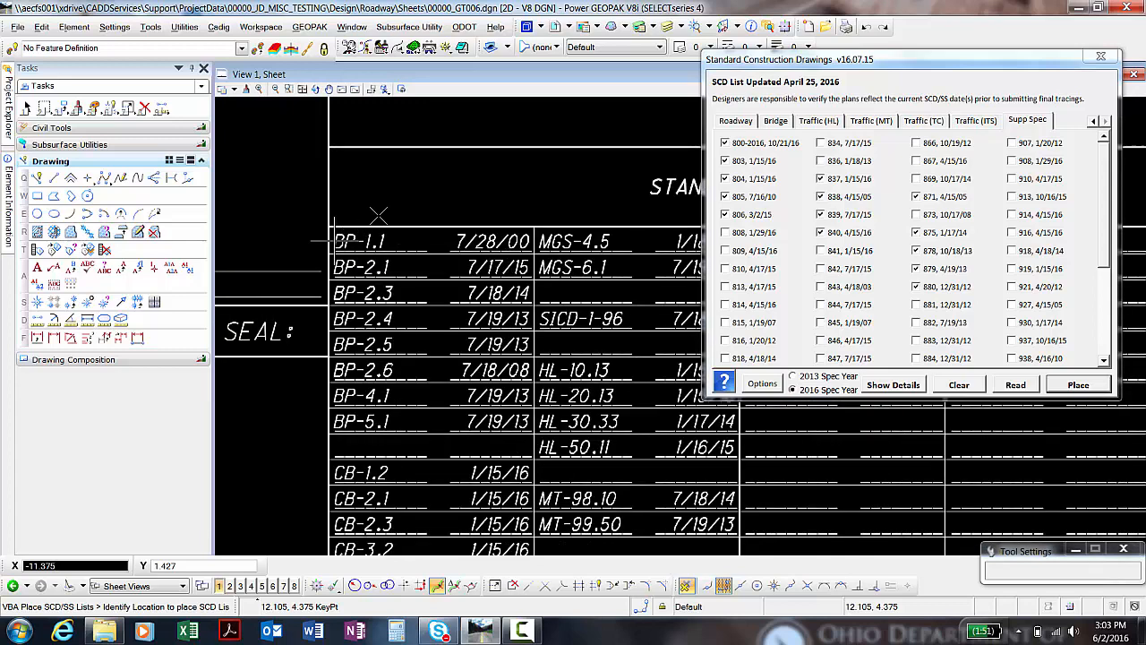
scroll(324, 270, "down", 1)
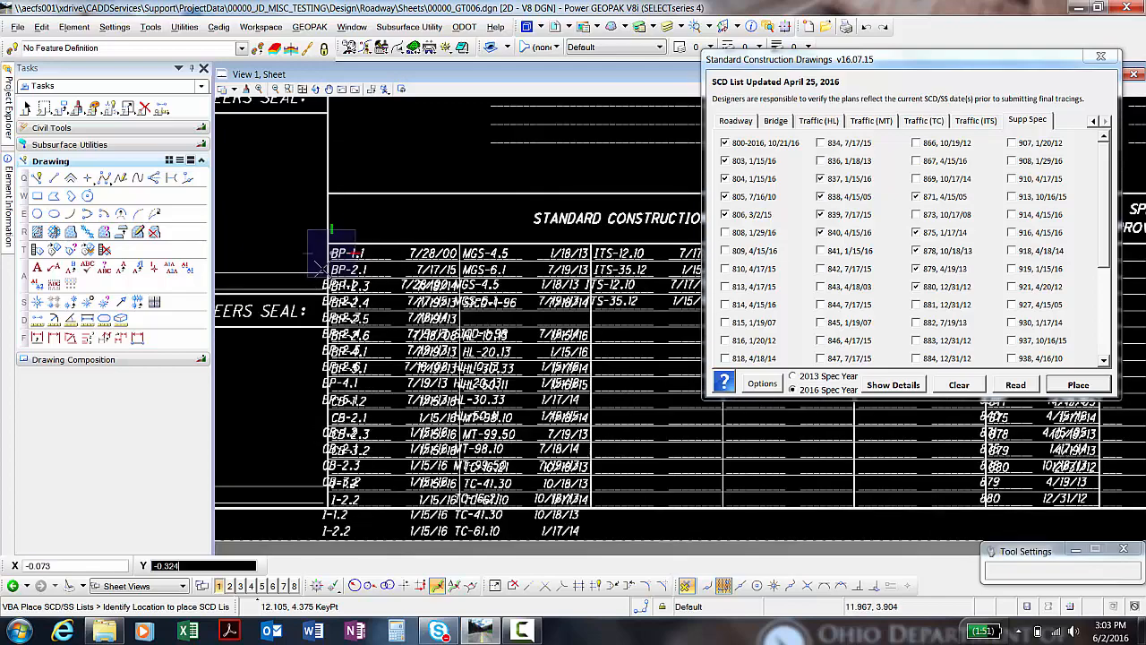
Step: End the list placement and inspect the supplemental specification numbers and dates placed in the title sheet table
scroll(318, 267, "down", 2)
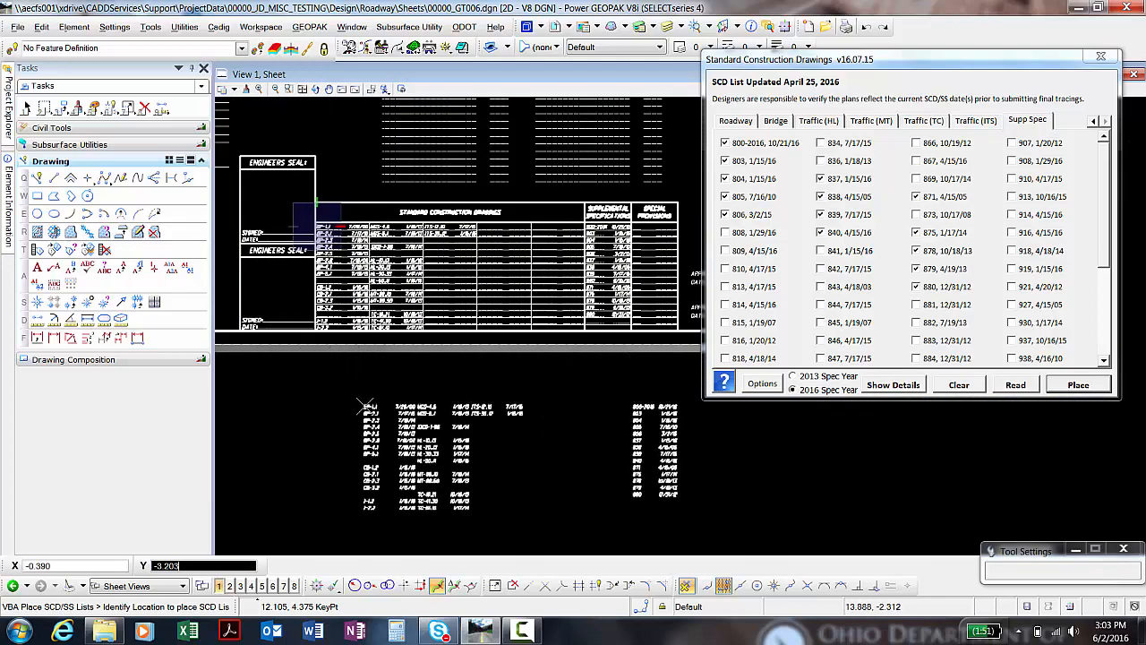
right_click(366, 407)
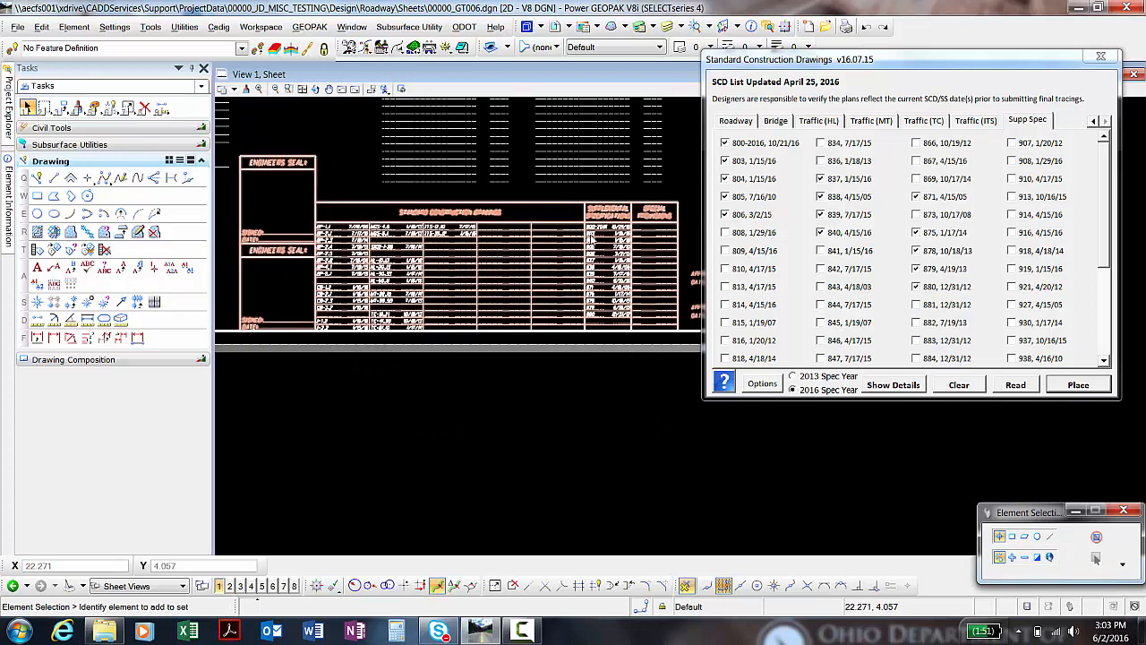
scroll(596, 233, "up", 6)
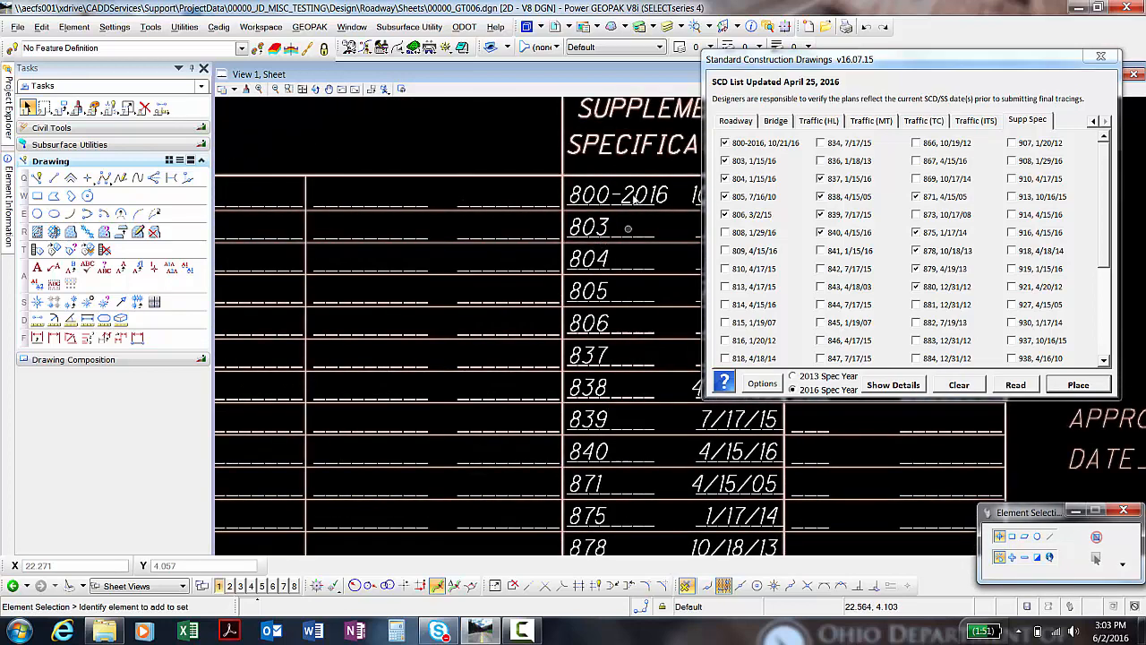
scroll(639, 174, "down", 4)
scroll(637, 157, "up", 4)
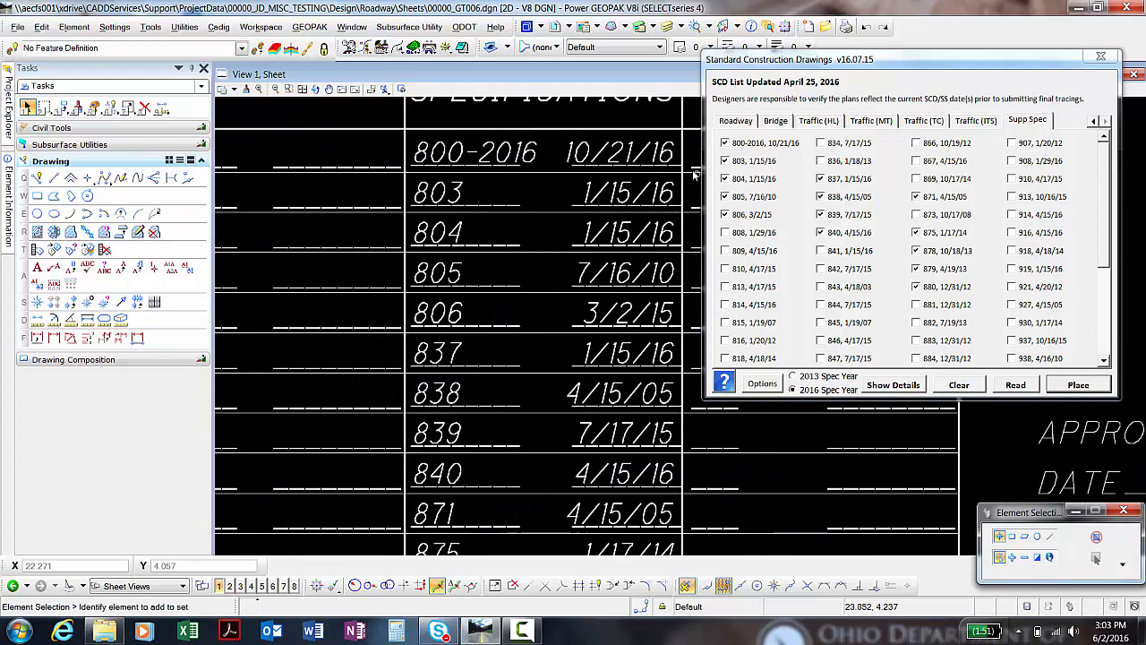
scroll(618, 179, "down", 4)
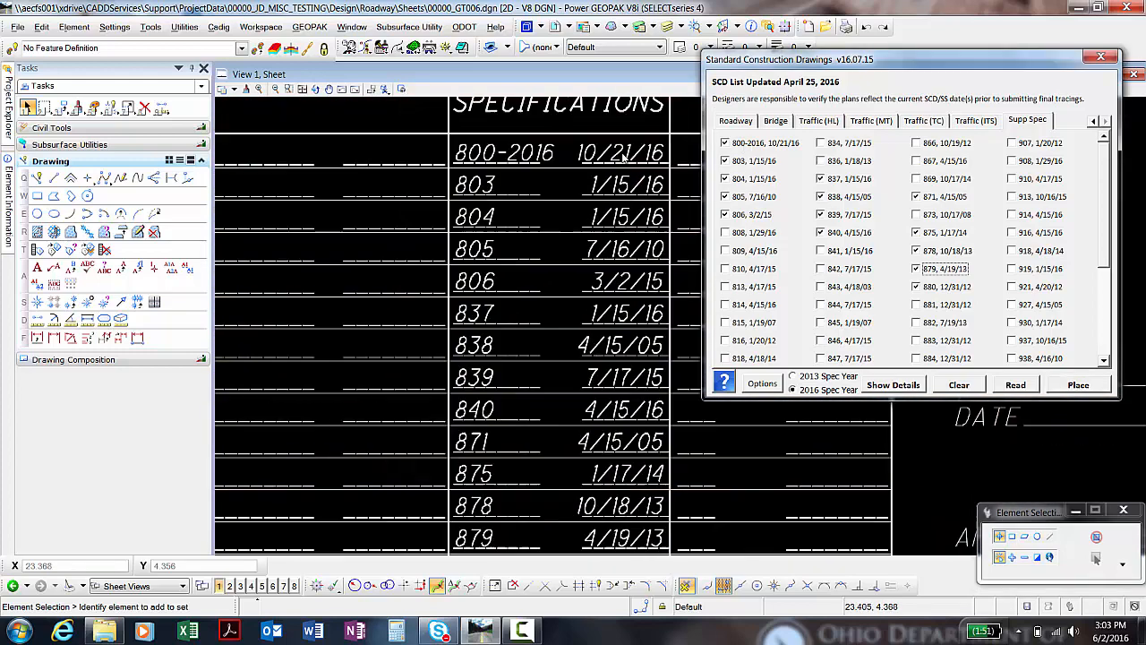
mouse_move(553, 300)
middle_mouse_down()
mouse_move(532, 278)
mouse_move(525, 307)
mouse_move(564, 287)
middle_mouse_up()
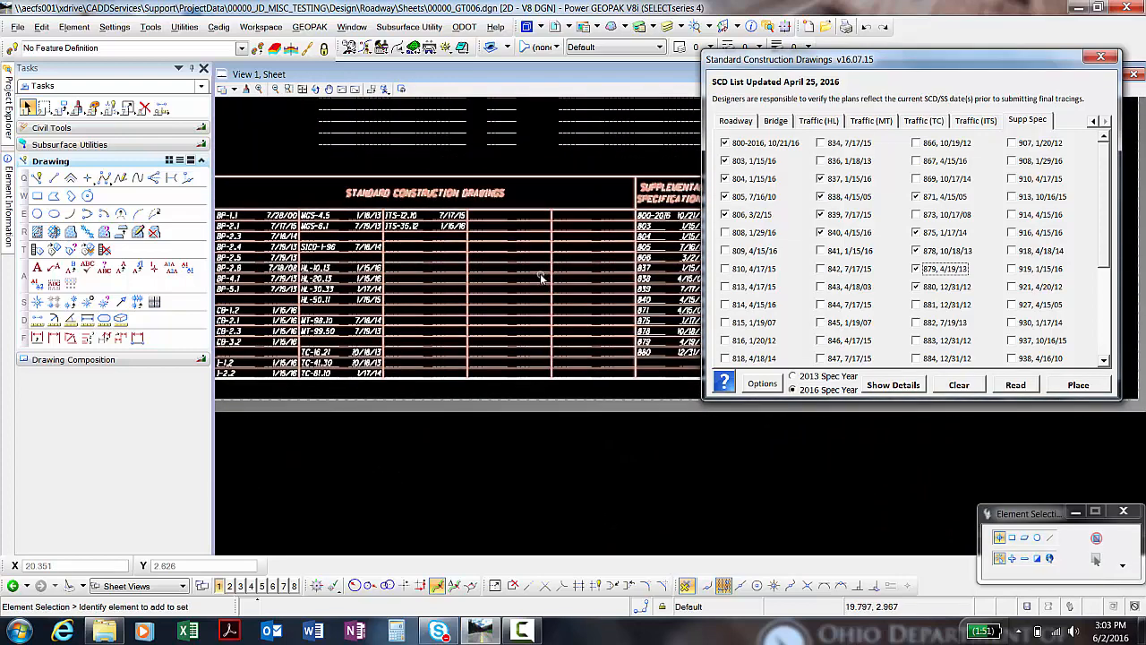
scroll(539, 279, "down", 1)
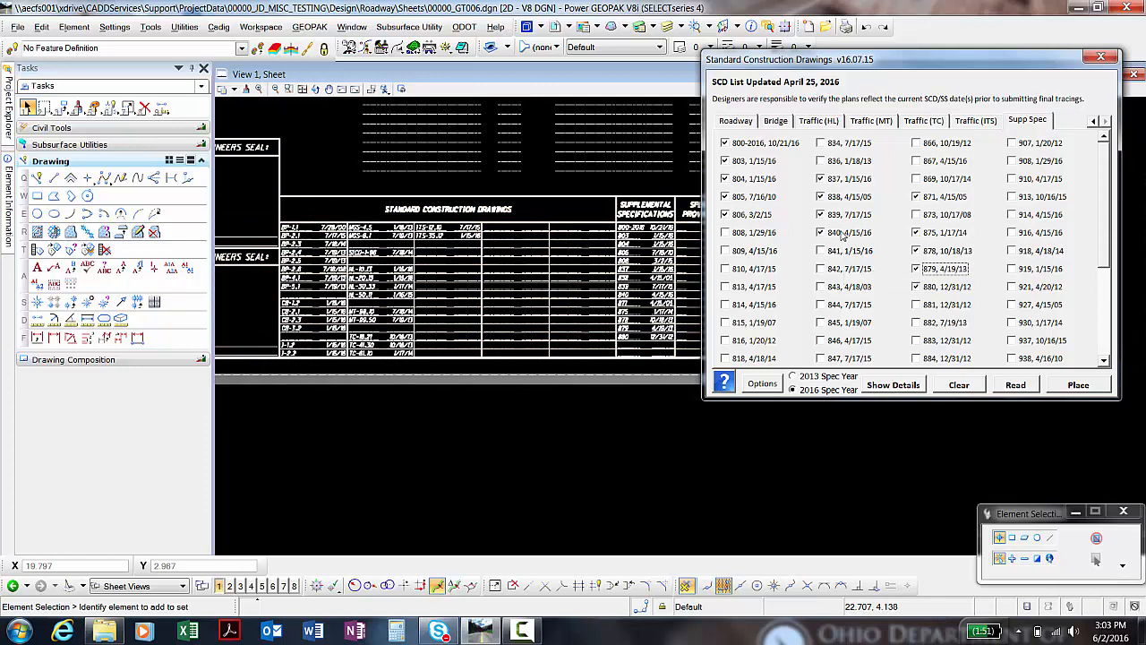
Step: Open the placement options and review the rows, row height, column width and column count for the SCD and supplemental specification lists
left_click(762, 385)
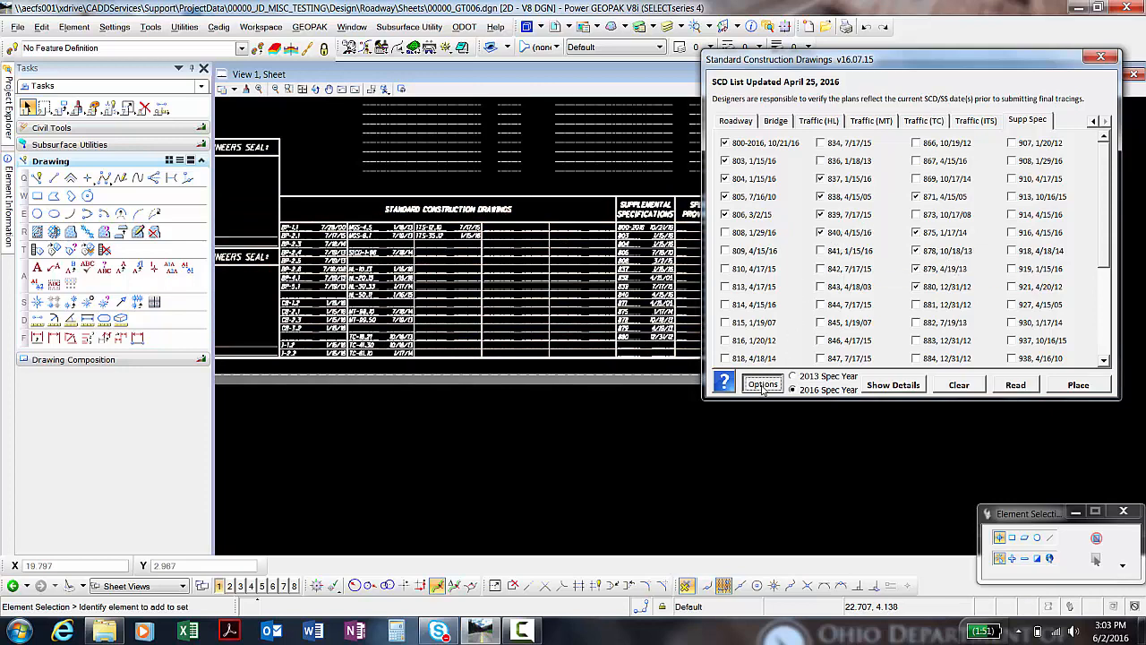
left_click_drag(524, 237, 768, 170)
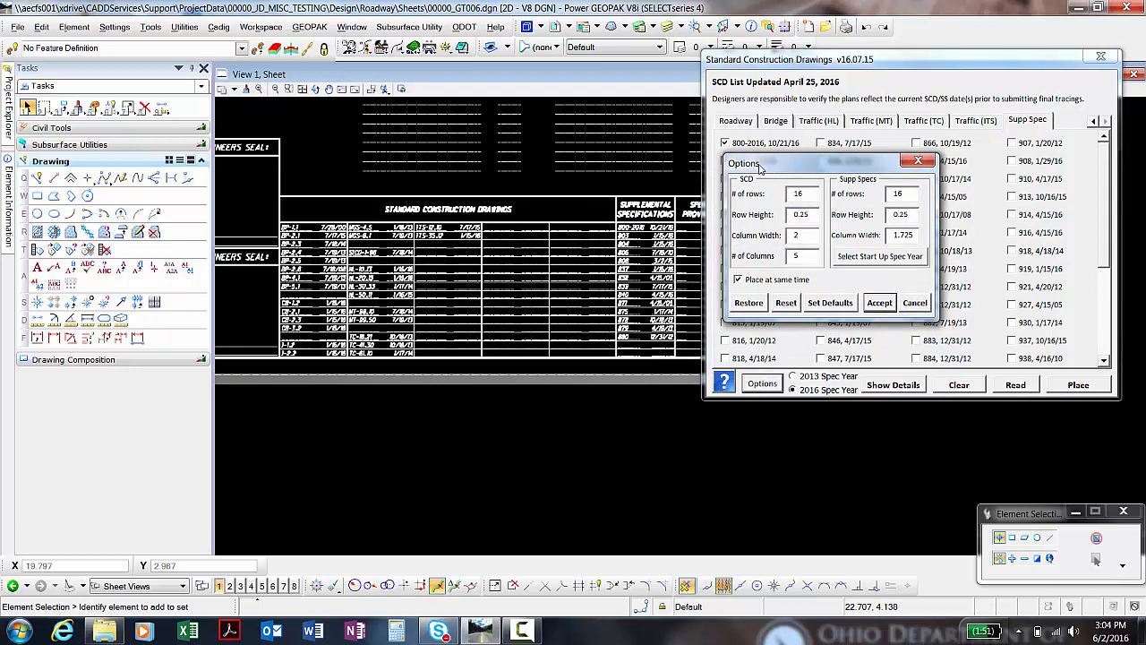
left_click_drag(759, 167, 790, 161)
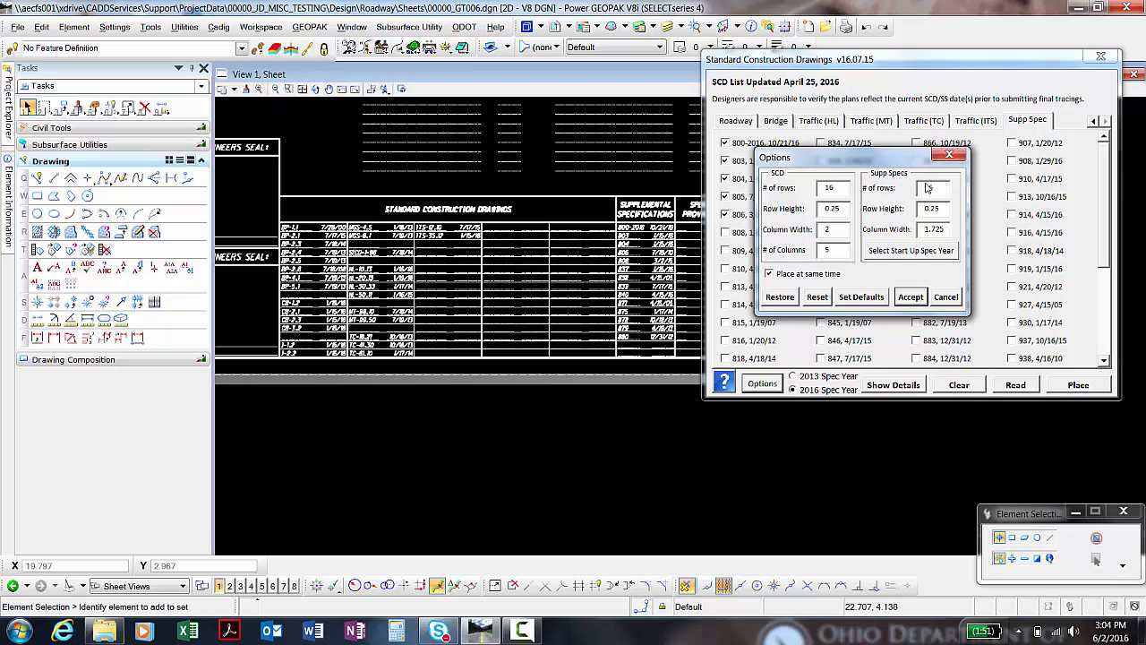
left_click_drag(839, 191, 807, 191)
left_click_drag(832, 188, 800, 189)
type("6")
key("Tab")
left_click(841, 230)
key("Tab")
left_click(834, 246)
left_click_drag(931, 208, 916, 211)
left_click(929, 230)
left_click_drag(944, 209, 928, 209)
left_click(937, 209)
Step: Turn off placing both lists at the same time and place the SCD and supplemental specification lists separately below the title sheet
left_click(770, 275)
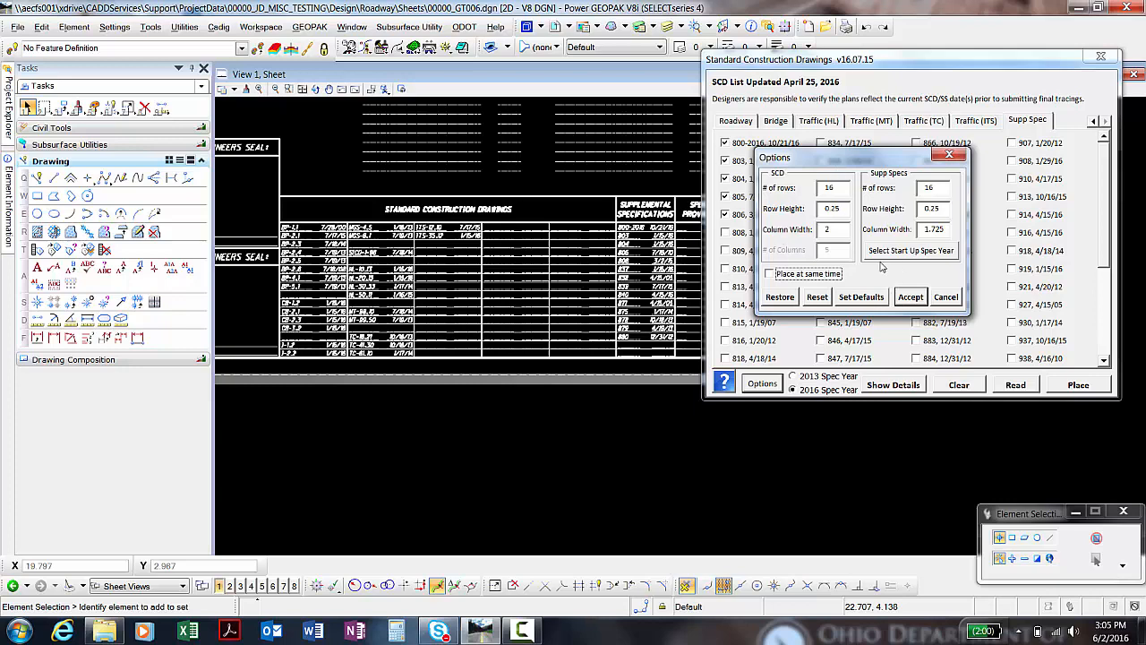
left_click(911, 297)
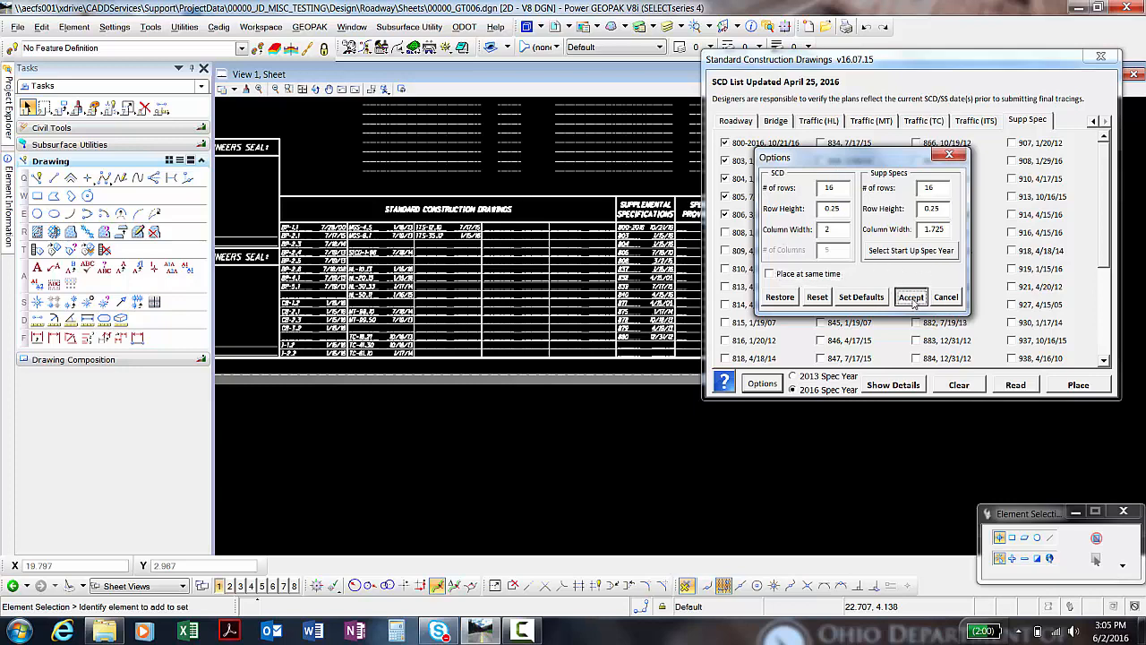
left_click(1098, 392)
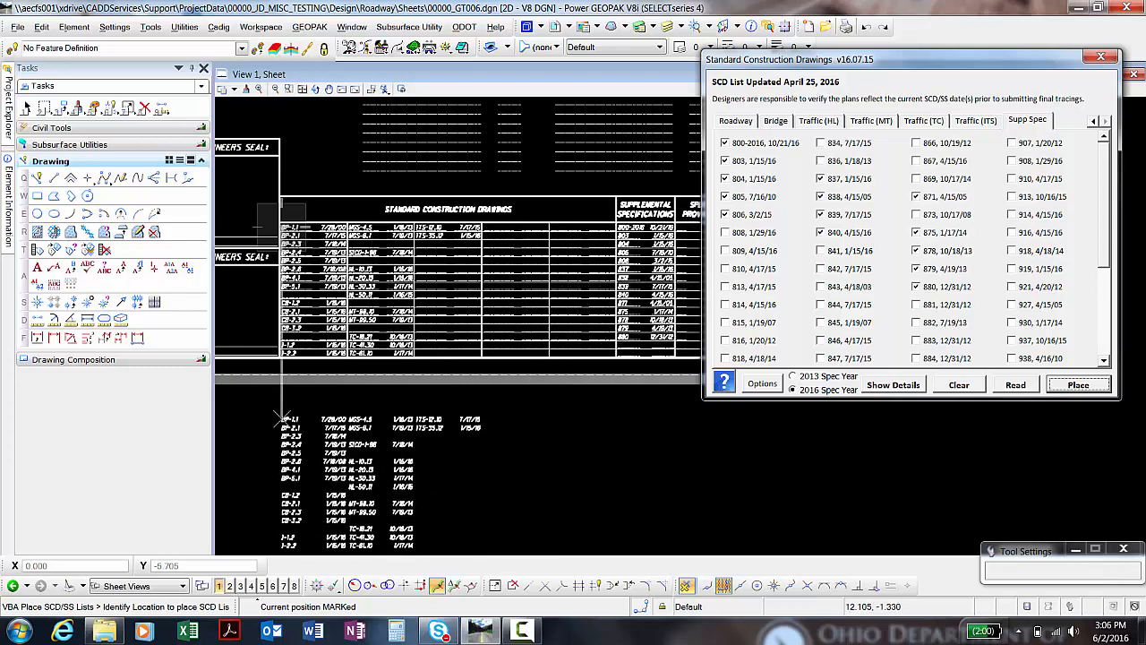
left_click(284, 418)
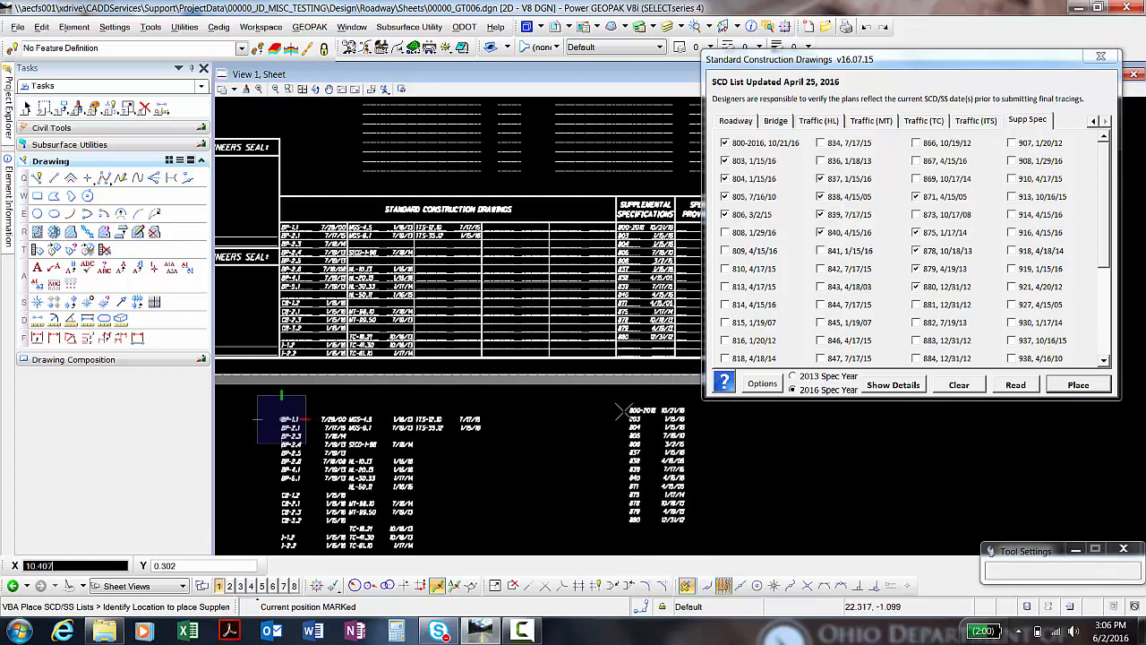
left_click(625, 412)
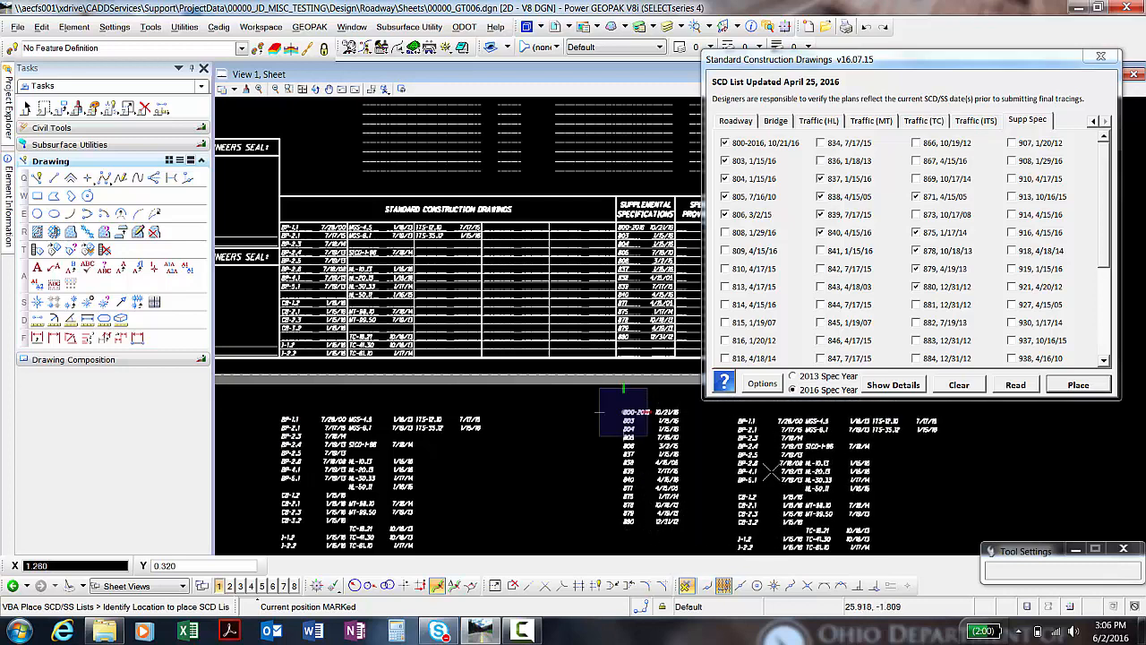
Step: Set the SCD row height to .3 in the placement options and accept the change
left_click(762, 384)
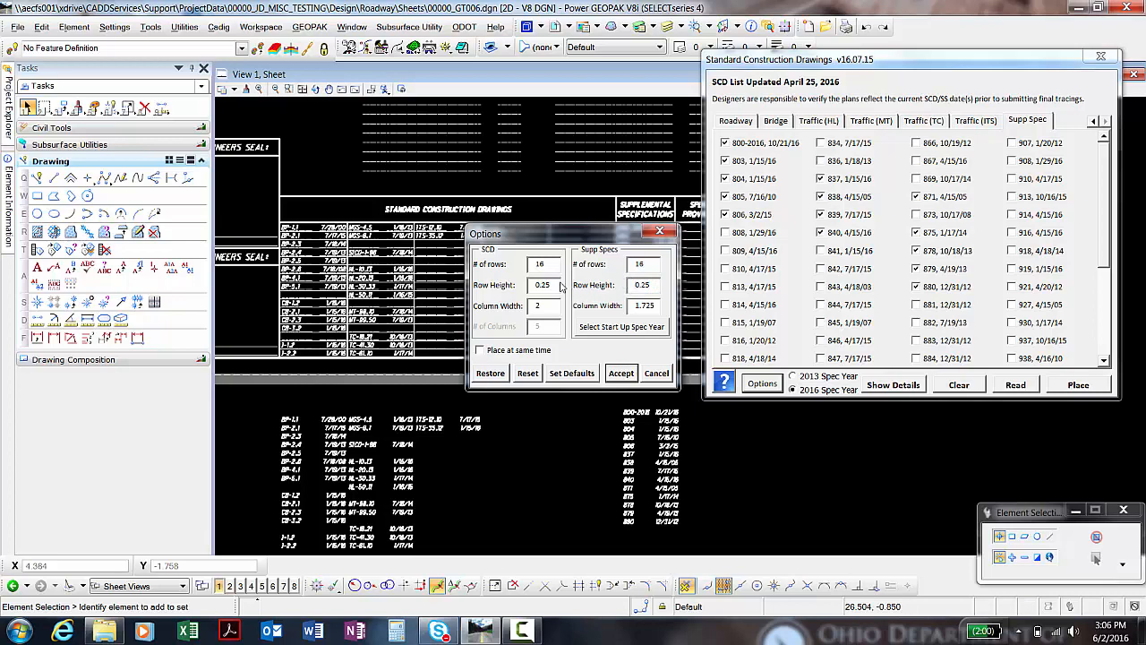
left_click(555, 284)
double_click(642, 286)
type("0.25")
left_click_drag(657, 305, 632, 307)
double_click(632, 307)
left_click_drag(546, 235, 821, 158)
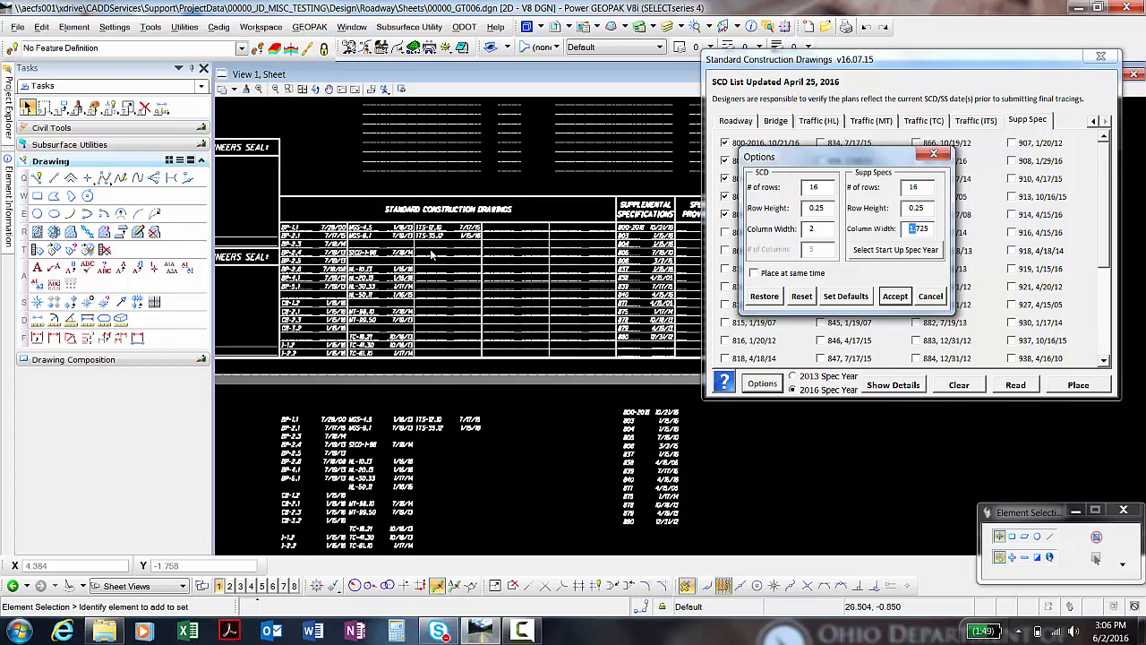
left_click_drag(801, 157, 806, 136)
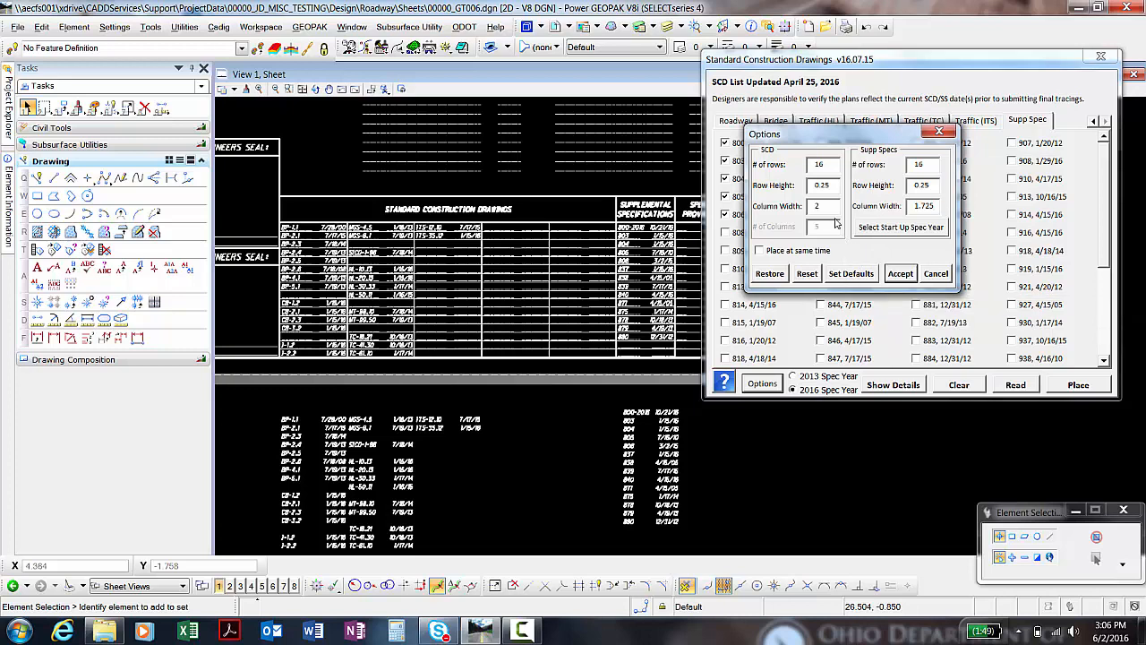
left_click_drag(833, 206, 805, 182)
type("1")
key("Return")
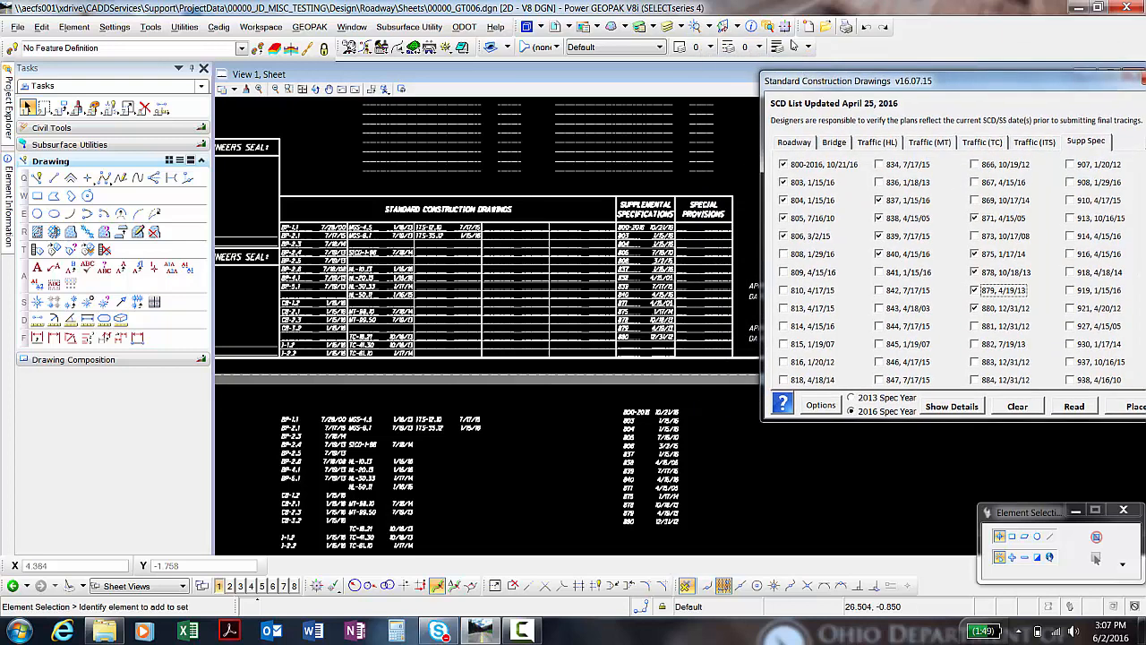
Step: Set the SCD number of rows to 17, save the placement options as the defaults, and accept them
left_click(821, 405)
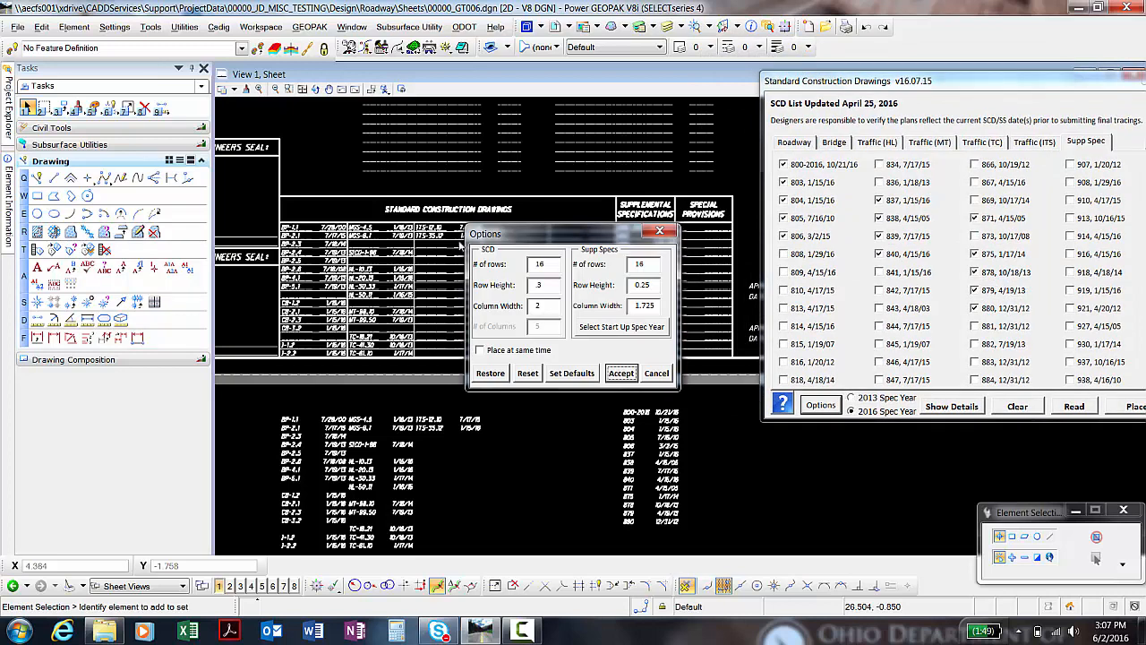
left_click(856, 229)
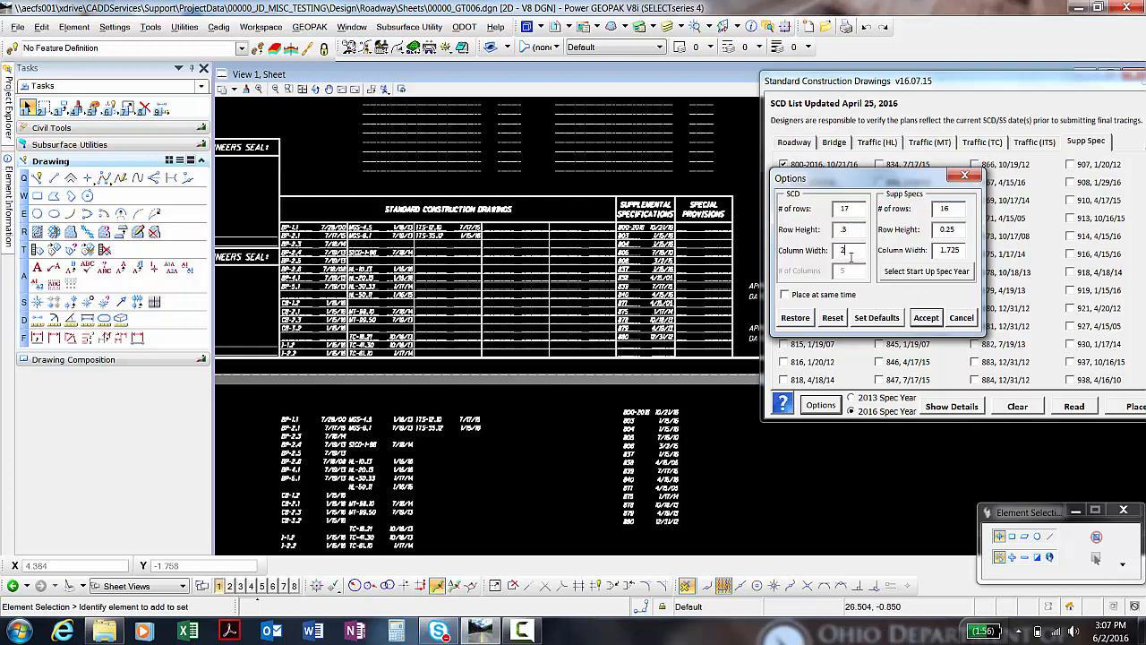
left_click(866, 323)
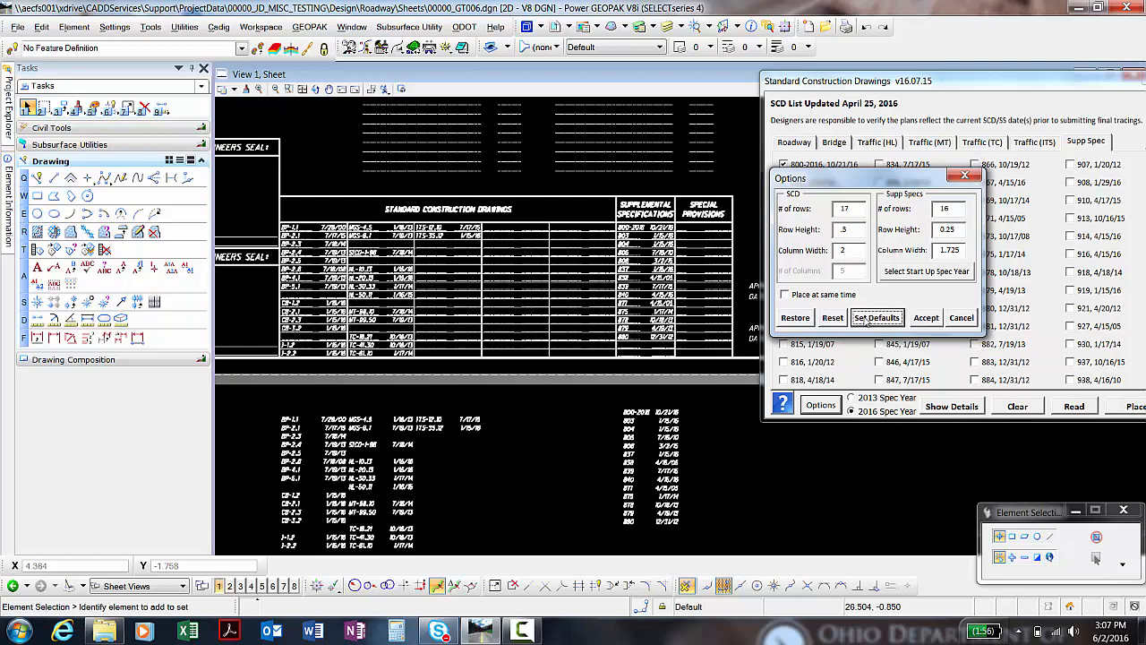
left_click(855, 231)
left_click(937, 322)
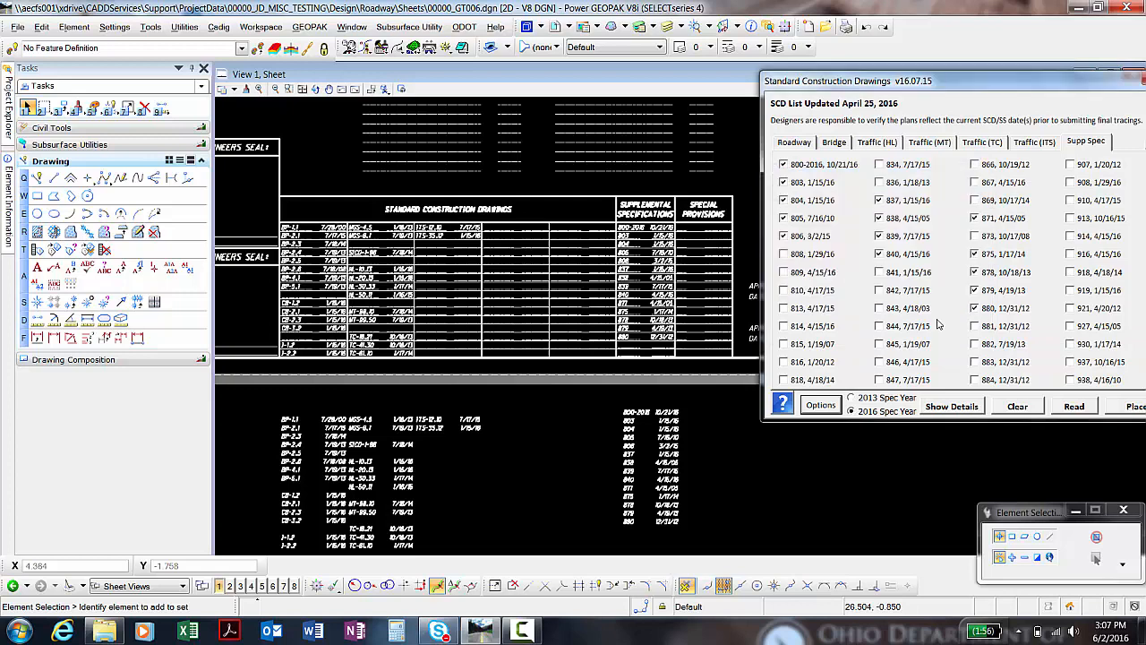
Step: Reset the placement options to the saved user defaults and restore ODOT's default options
left_click(819, 404)
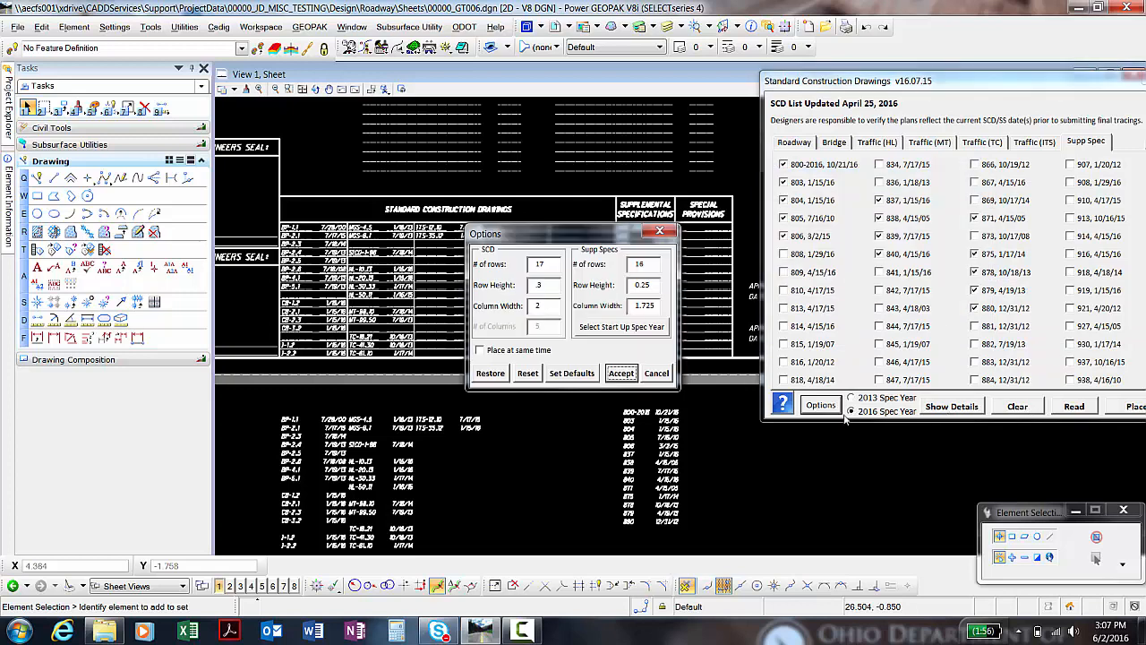
left_click_drag(584, 228, 780, 186)
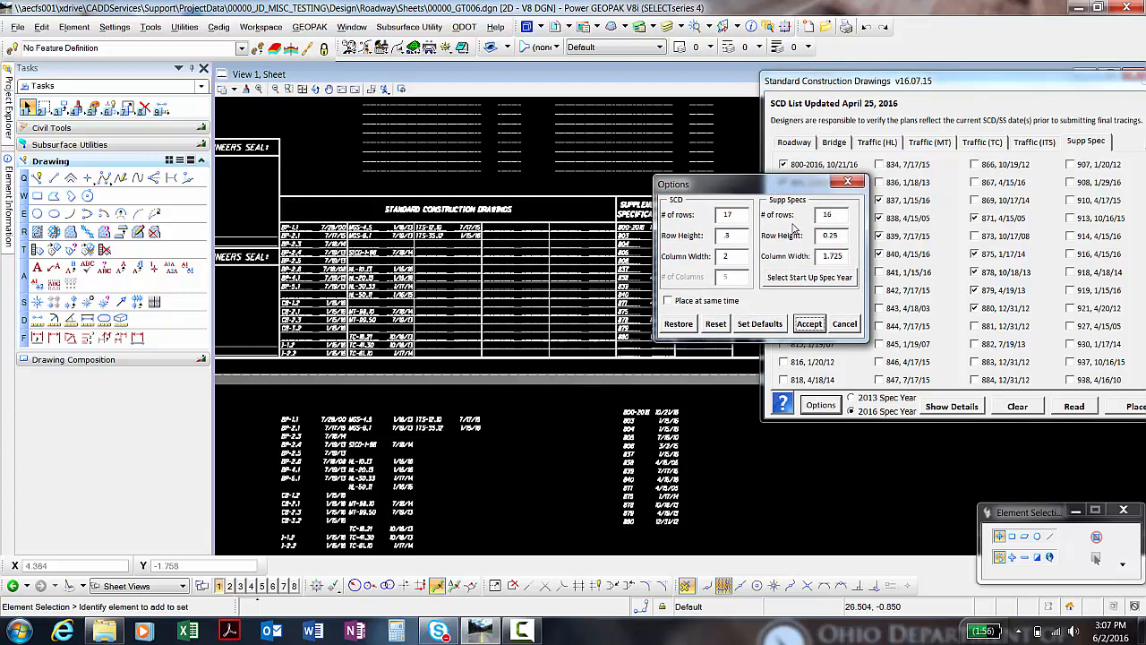
double_click(725, 235)
left_click(716, 326)
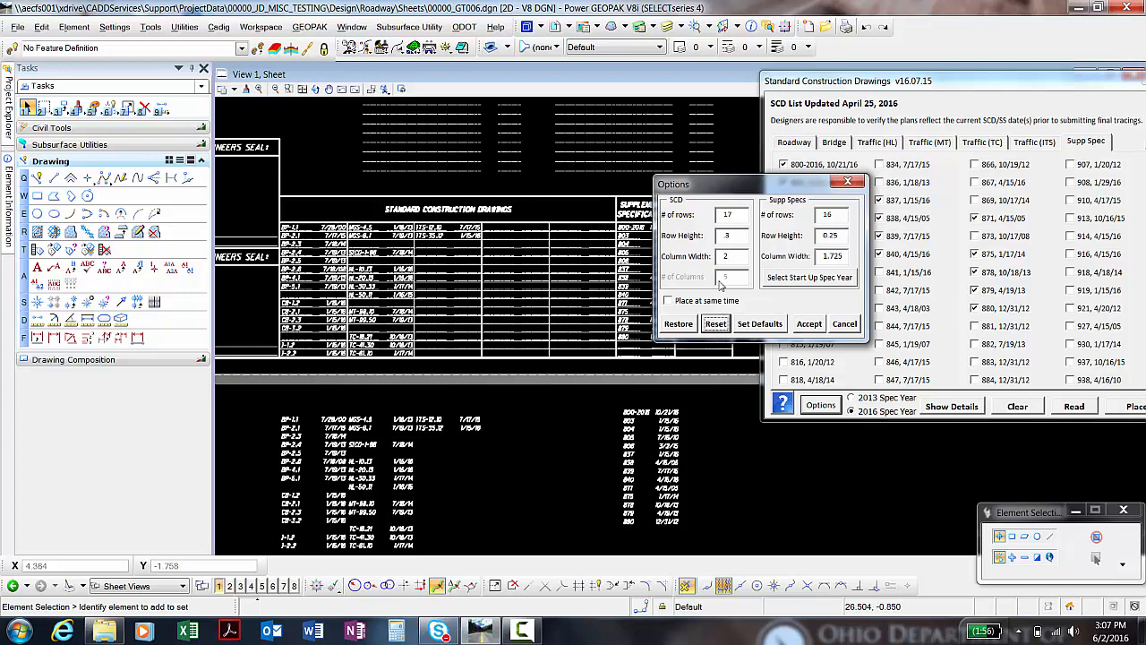
left_click(739, 235)
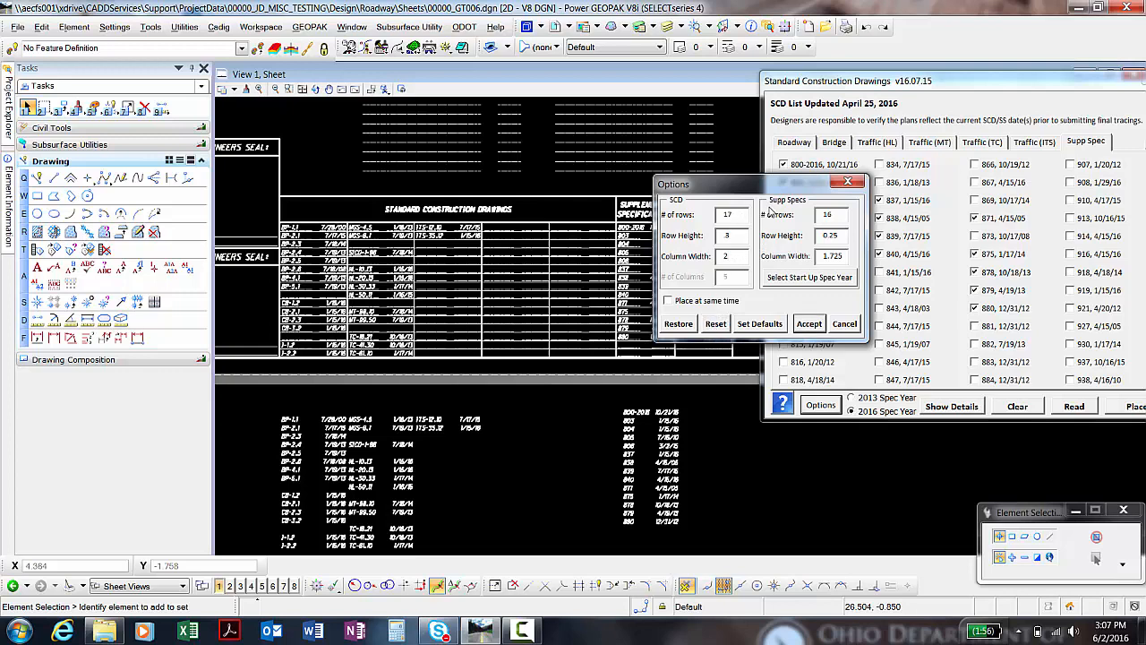
left_click_drag(757, 184, 782, 156)
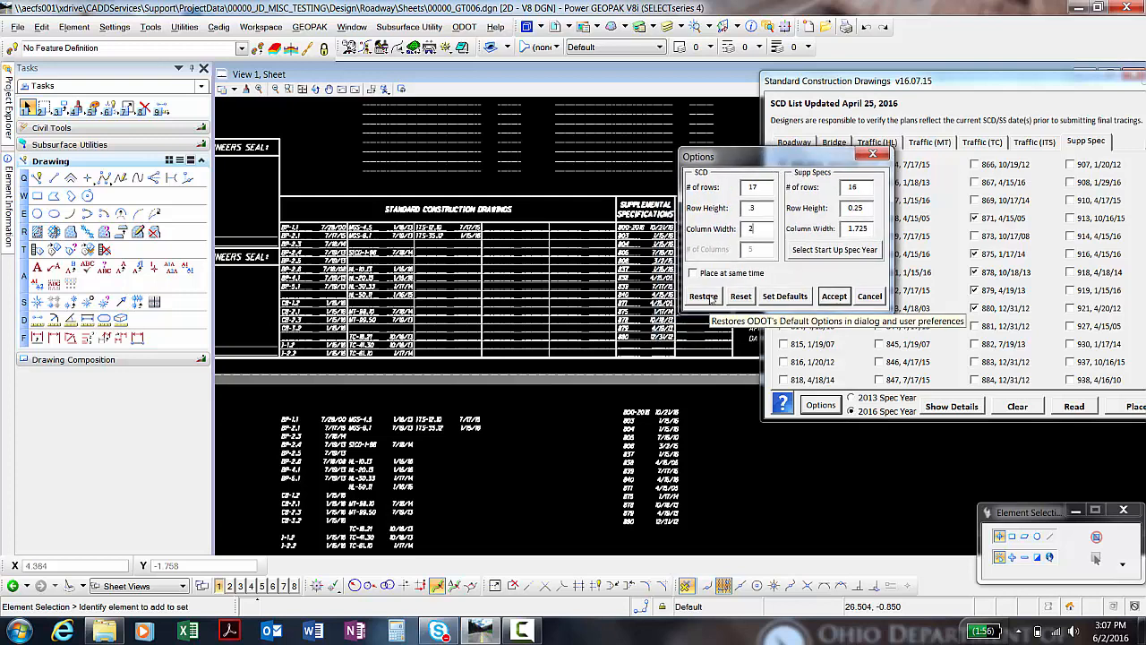
left_click(711, 299)
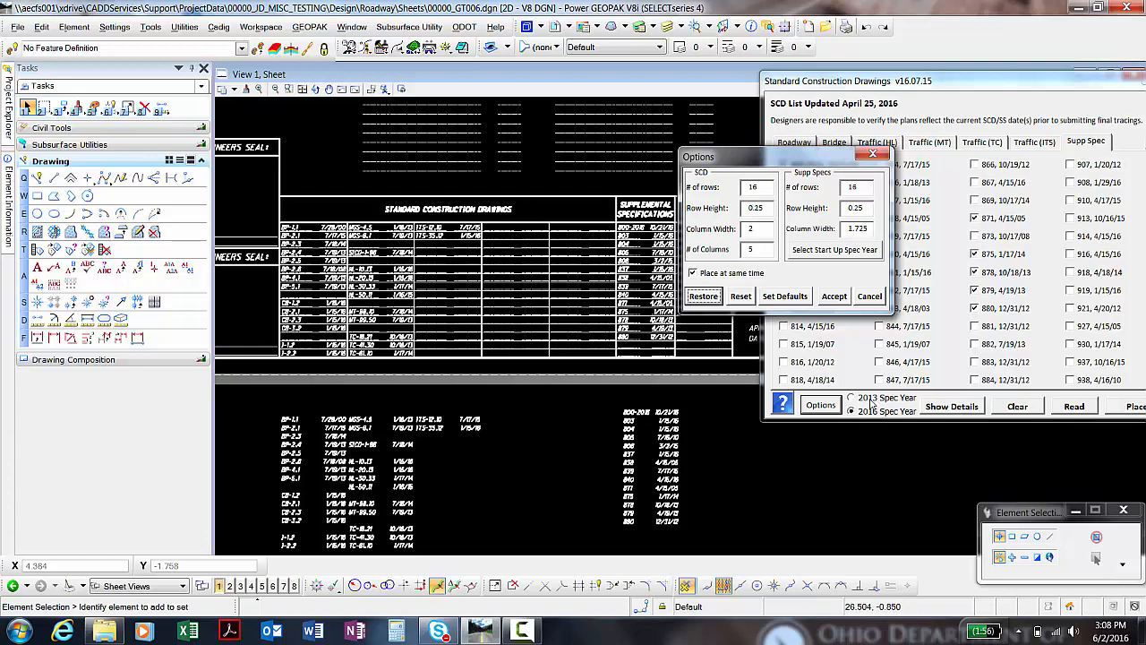
Step: Set the start-up spec year to 2016 Spec Year and accept the placement options
left_click(821, 250)
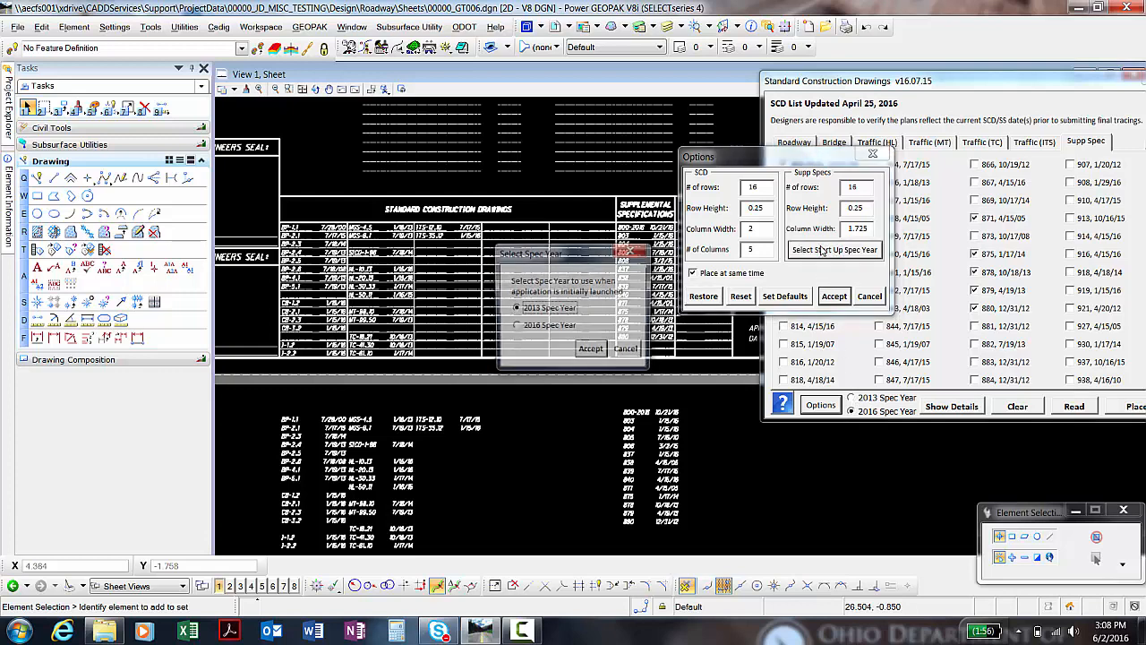
left_click(524, 327)
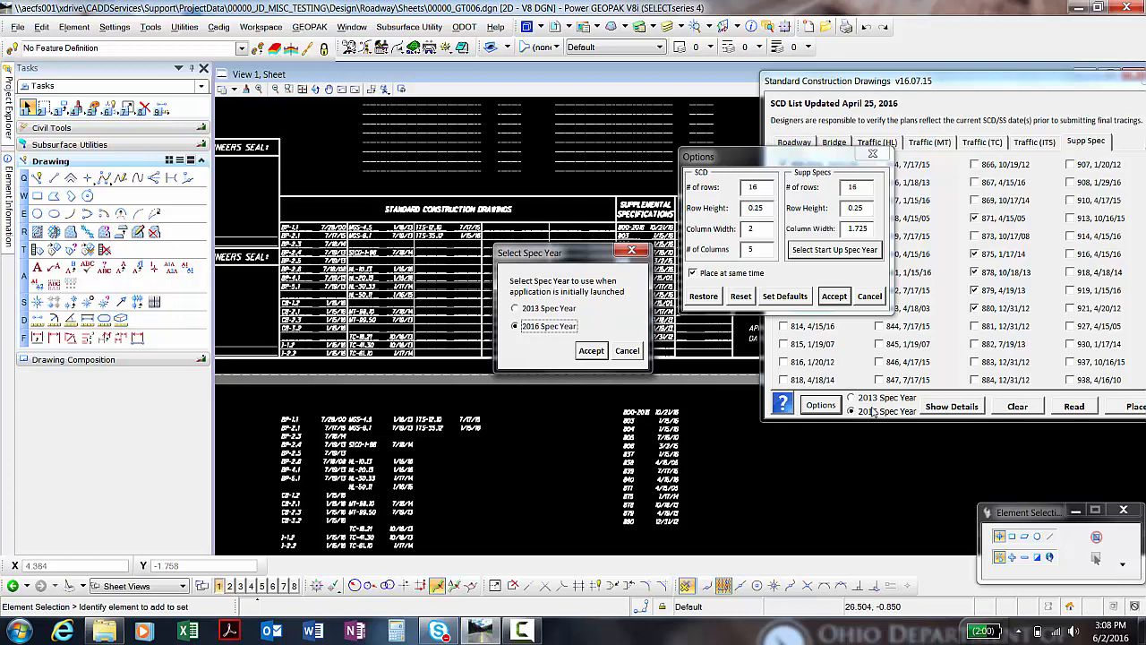
left_click(591, 350)
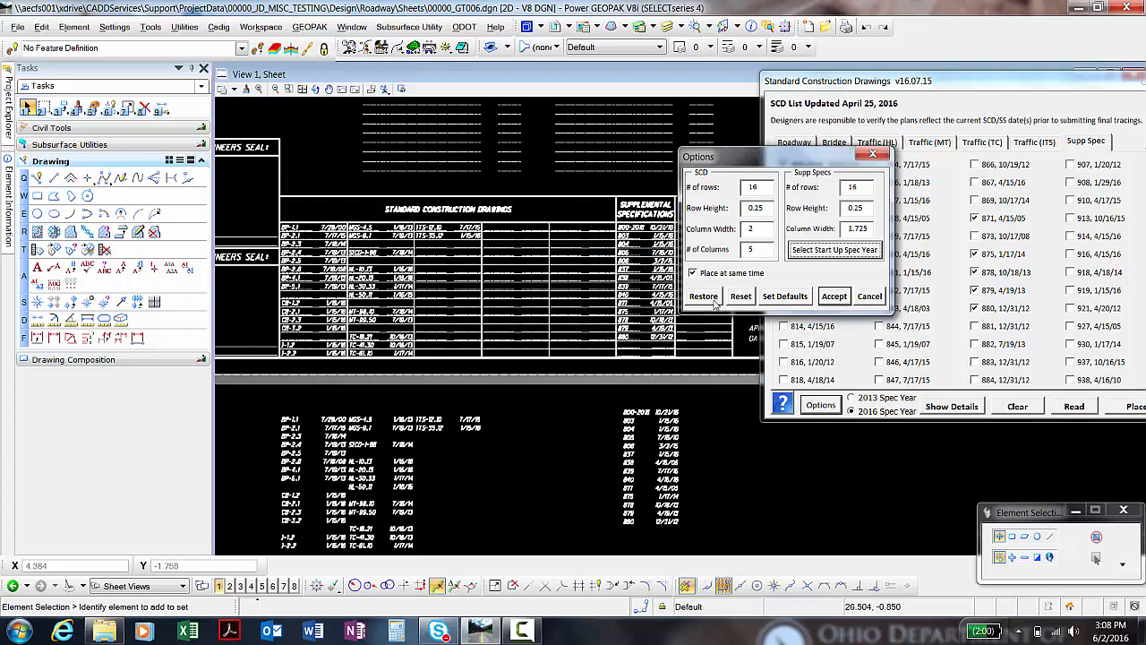
left_click(834, 296)
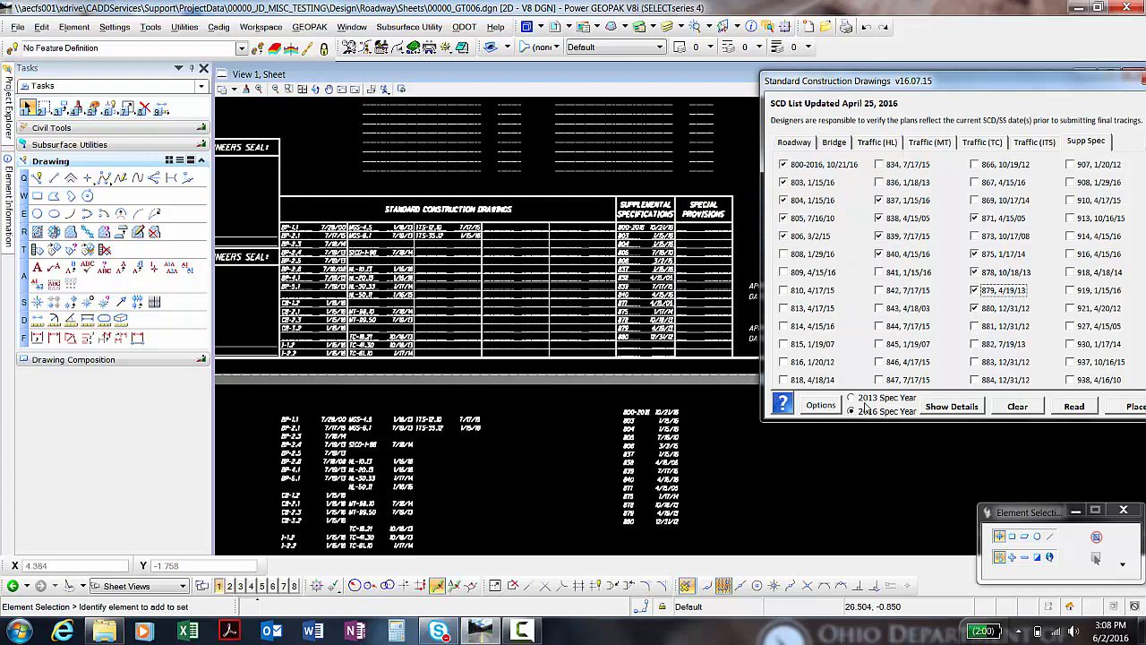
Step: Open the help documentation of the Standard Construction Drawings tool, ODOT_SCD_List.pdf
left_click_drag(928, 79, 877, 78)
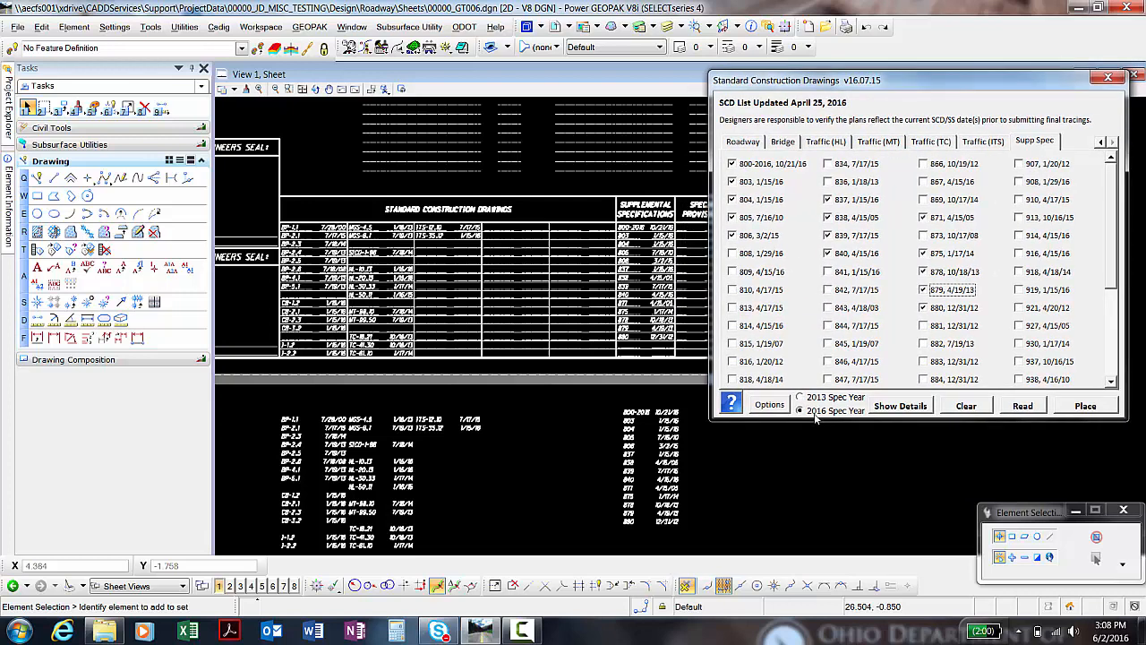
left_click(733, 405)
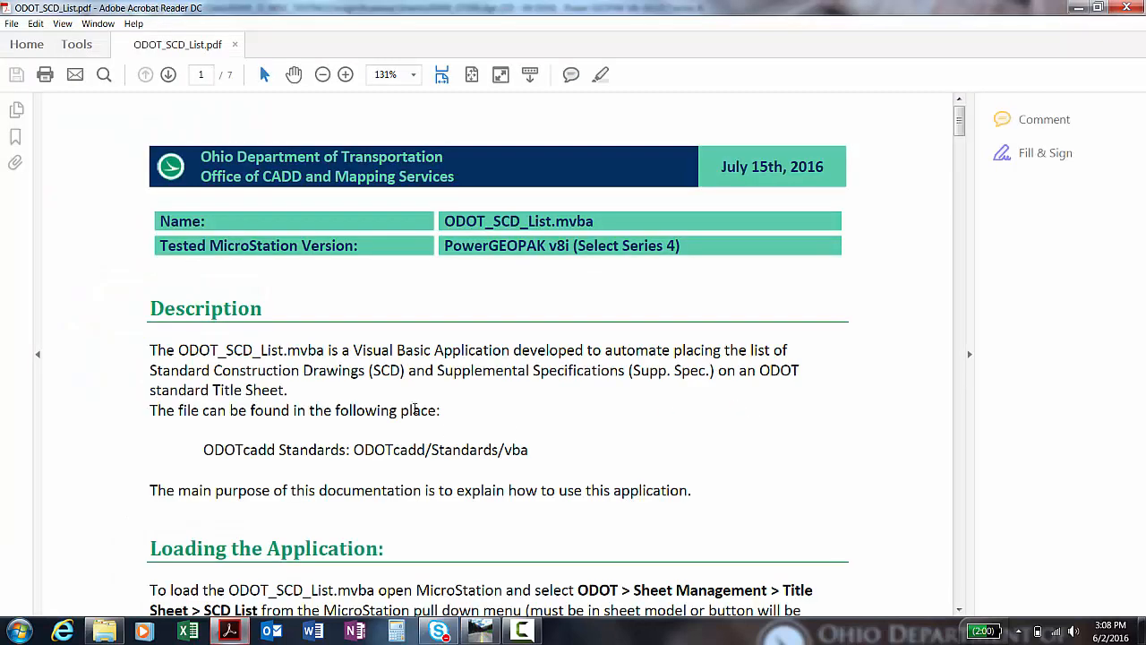
Step: Close the ODOT_SCD_List.pdf help document and return to the Standard Construction Drawings dialog in Power GEOPAK
left_click(973, 330)
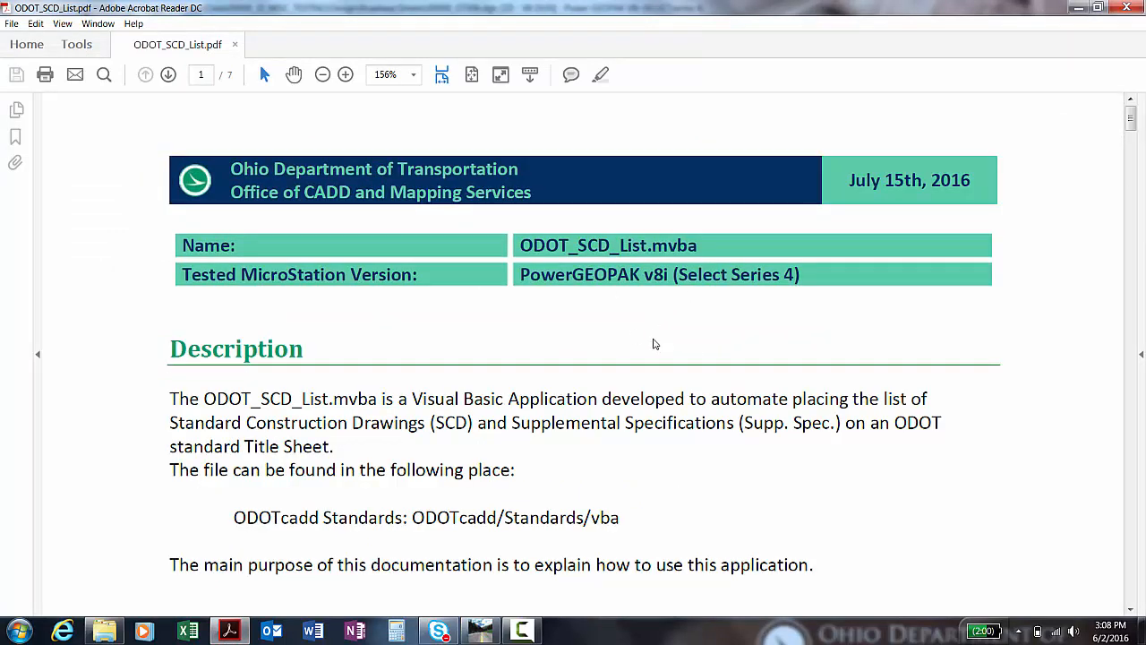
left_click(1141, 10)
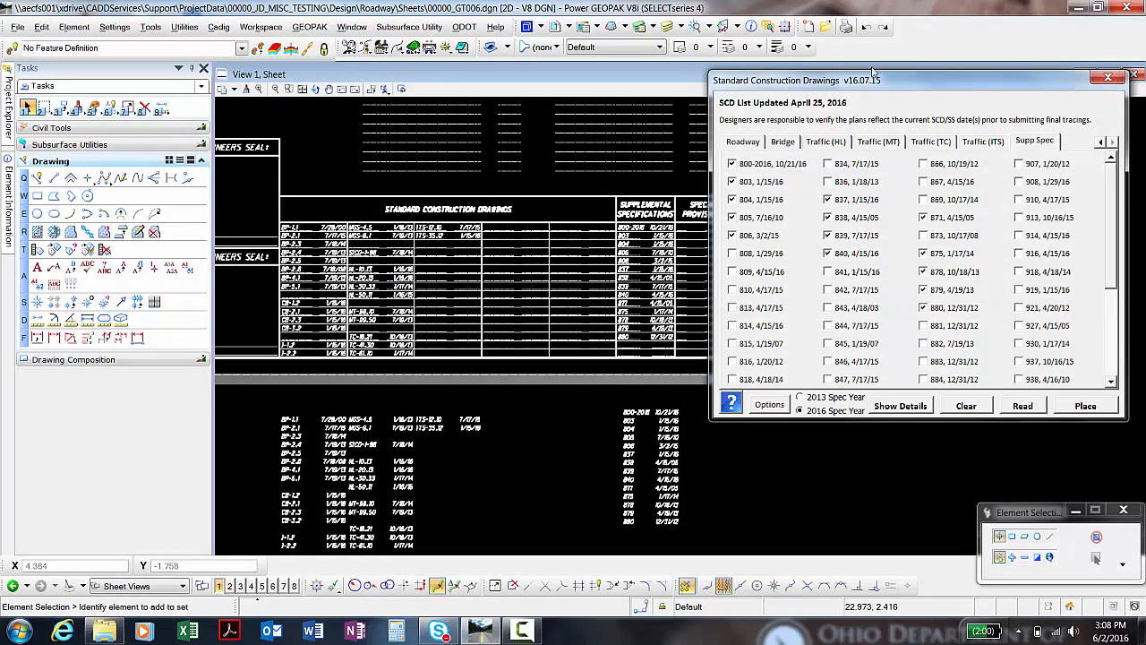
left_click_drag(875, 72, 864, 48)
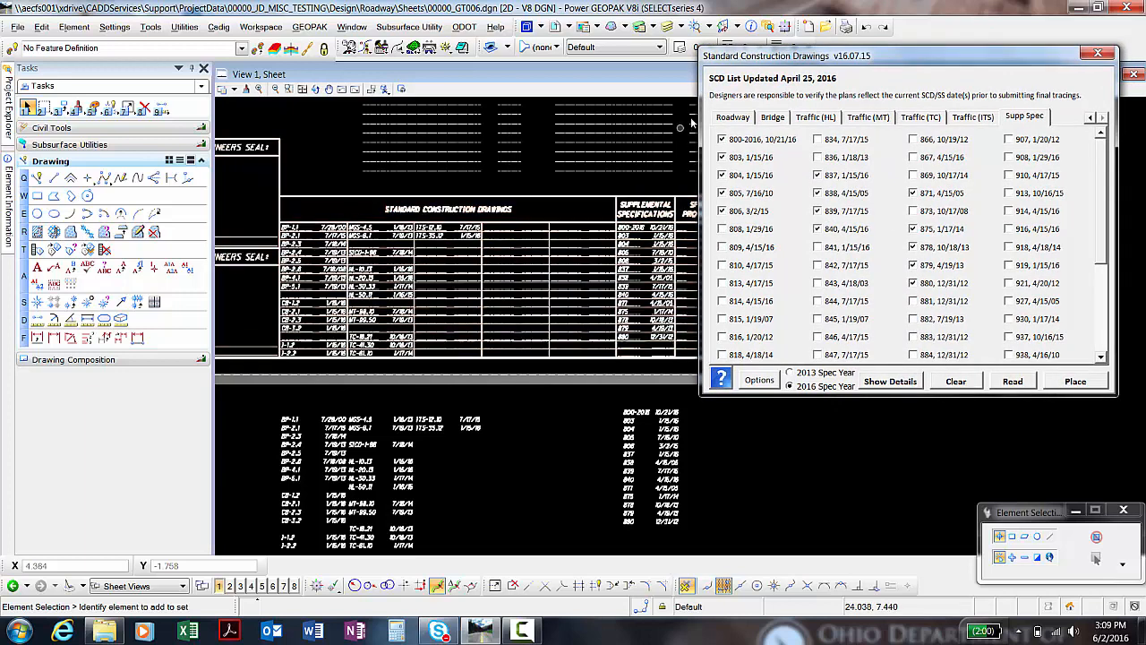
Step: Review the selected items in each category from Roadway through Supp Spec
left_click(740, 117)
left_click(770, 118)
left_click(820, 117)
left_click(868, 117)
left_click(921, 117)
left_click(972, 117)
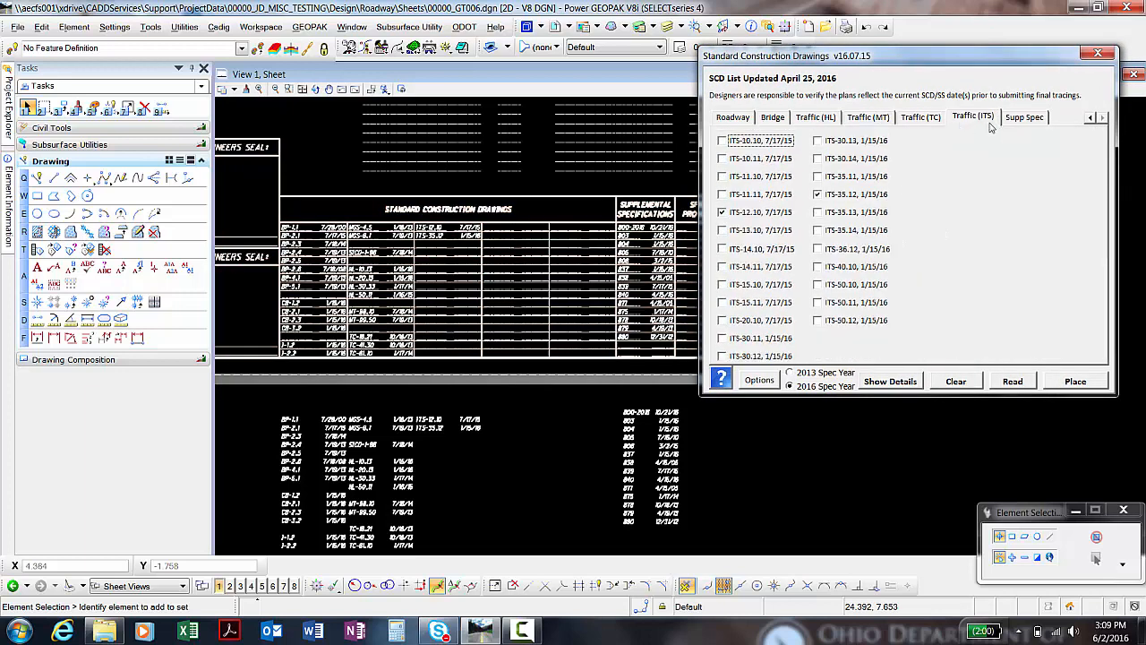
left_click(1024, 117)
left_click(973, 117)
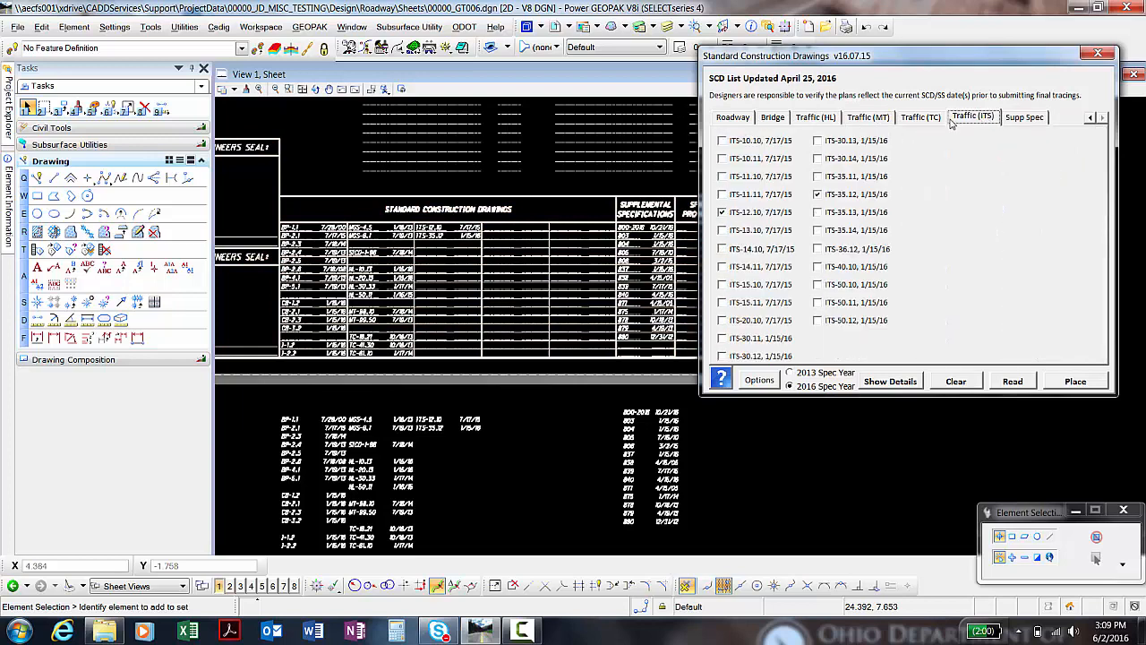
Step: Clear all selected drawings and specifications, and check the Bridge and Roadway categories
left_click(956, 381)
left_click(772, 117)
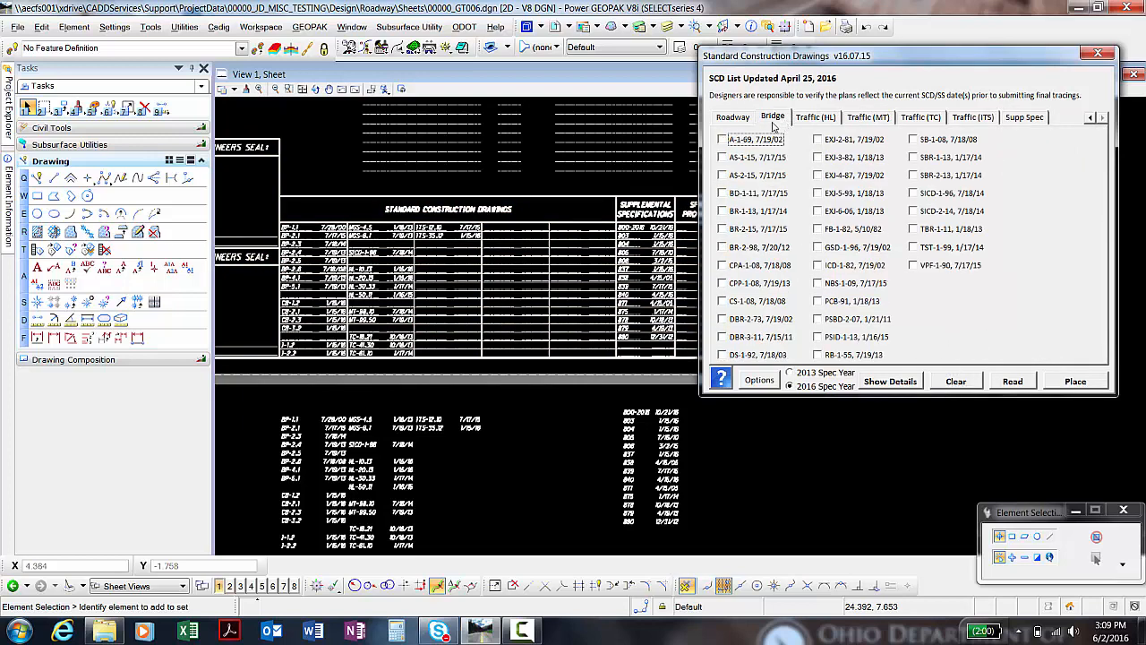
left_click(733, 118)
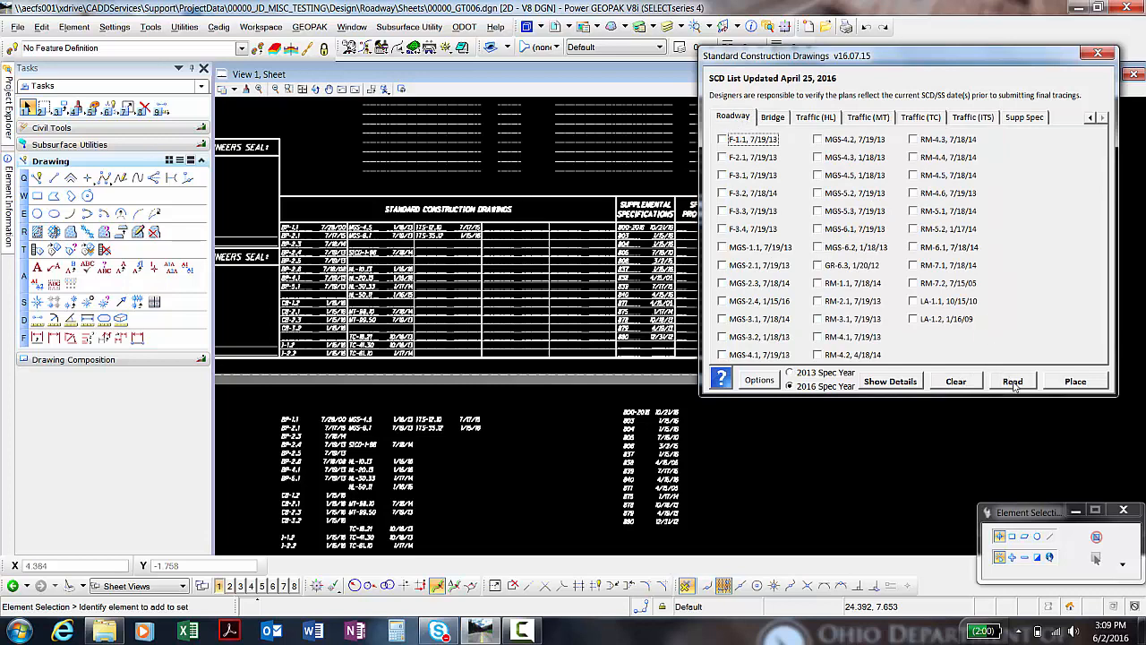
left_click_drag(825, 60, 840, 57)
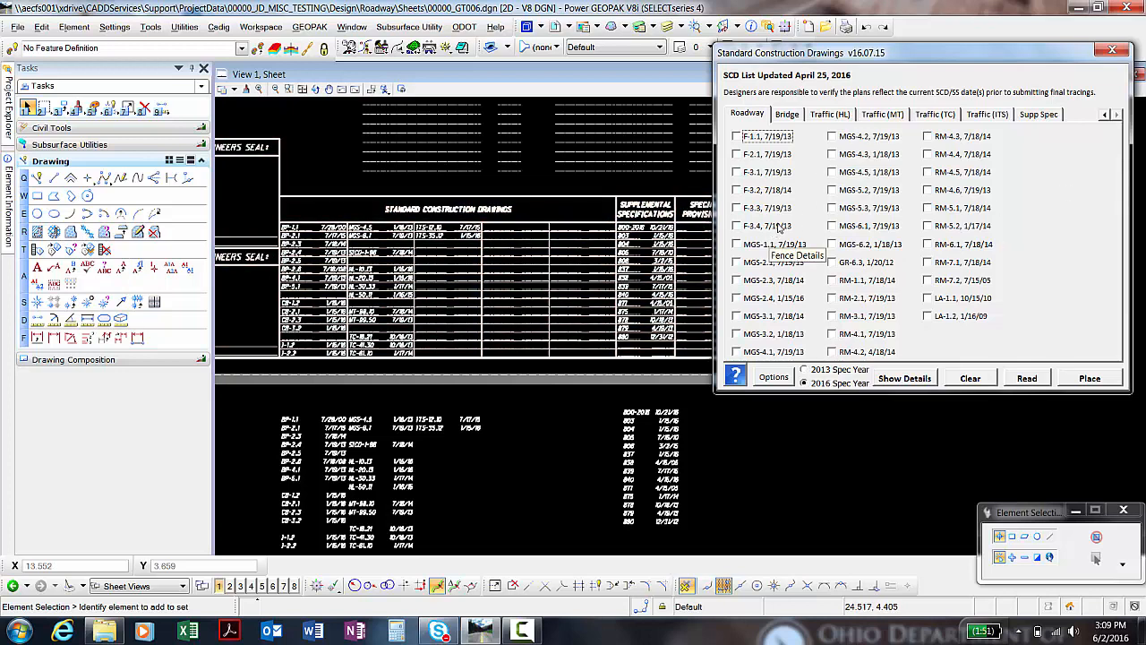
Step: Read the existing lists from the title sheet table into the dialog, using the BP-2.5 text element
left_click(1026, 378)
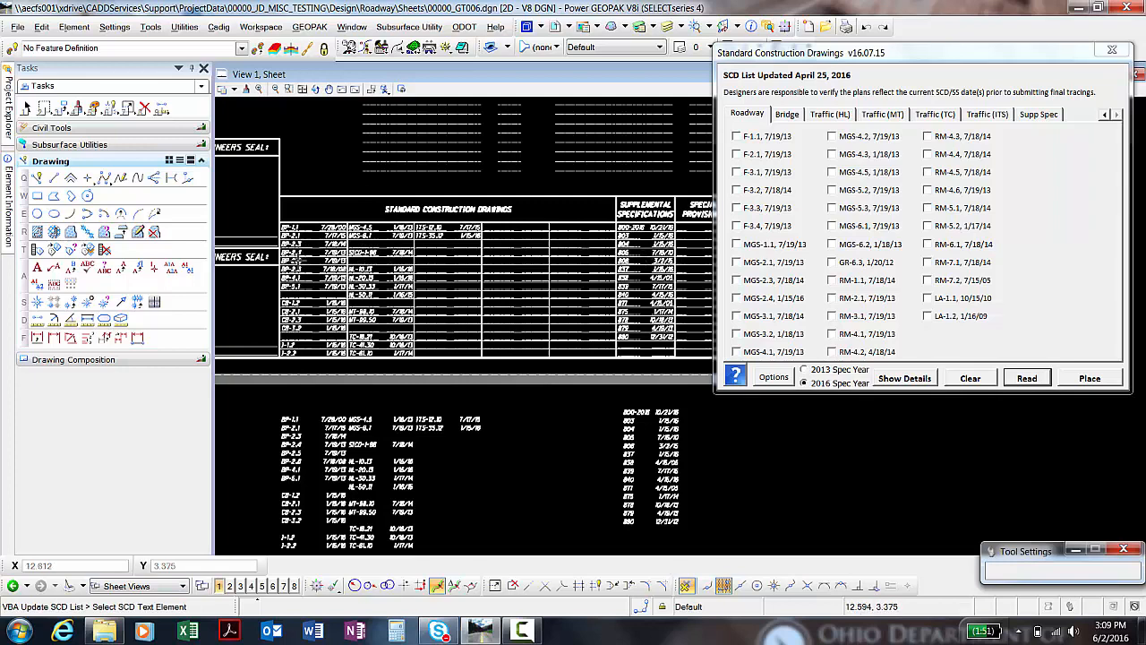
left_click(295, 255)
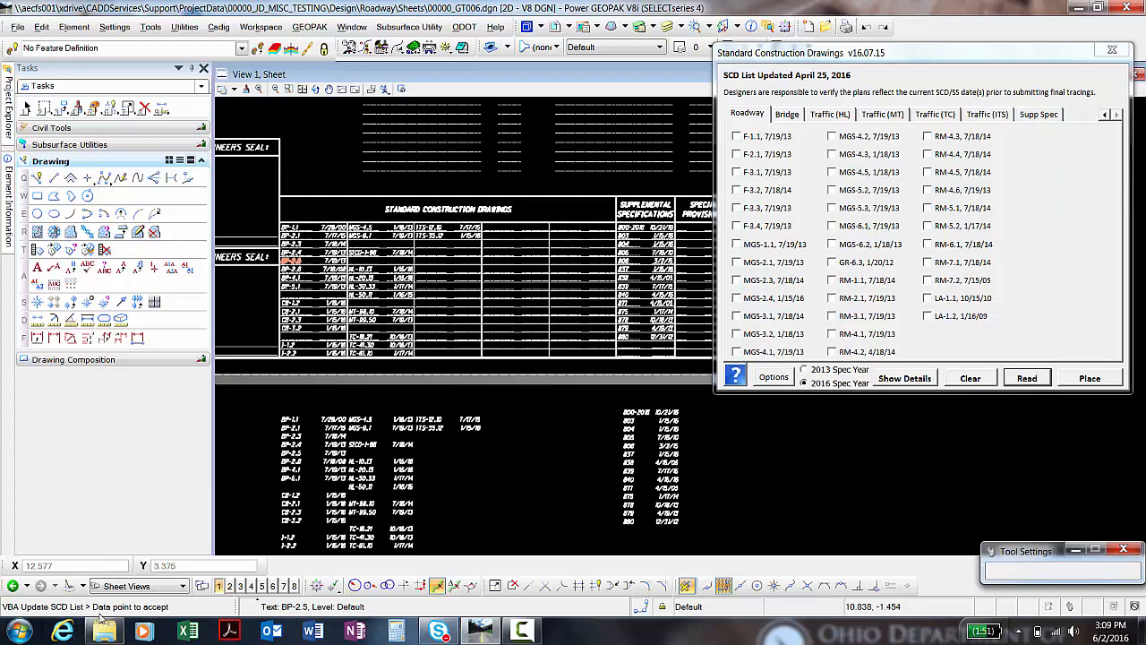
left_click(325, 139)
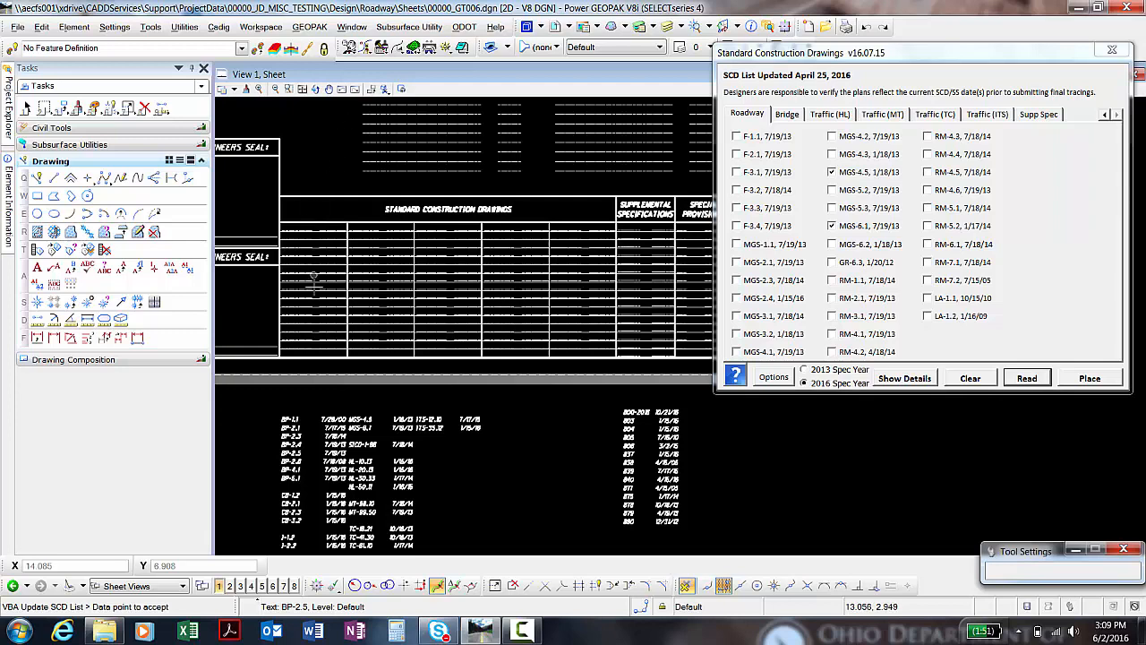
left_click(864, 196)
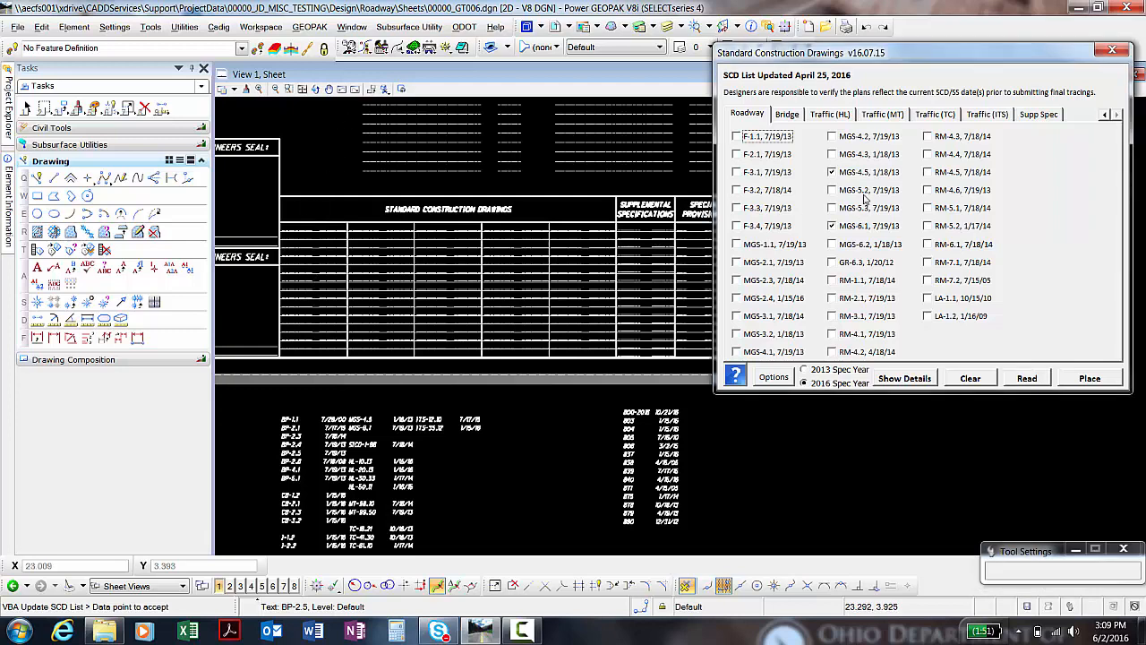
Step: Deselect the BP-2.3 pavement drawing and select the EXJ-3-82 bridge drawing
left_click(758, 114)
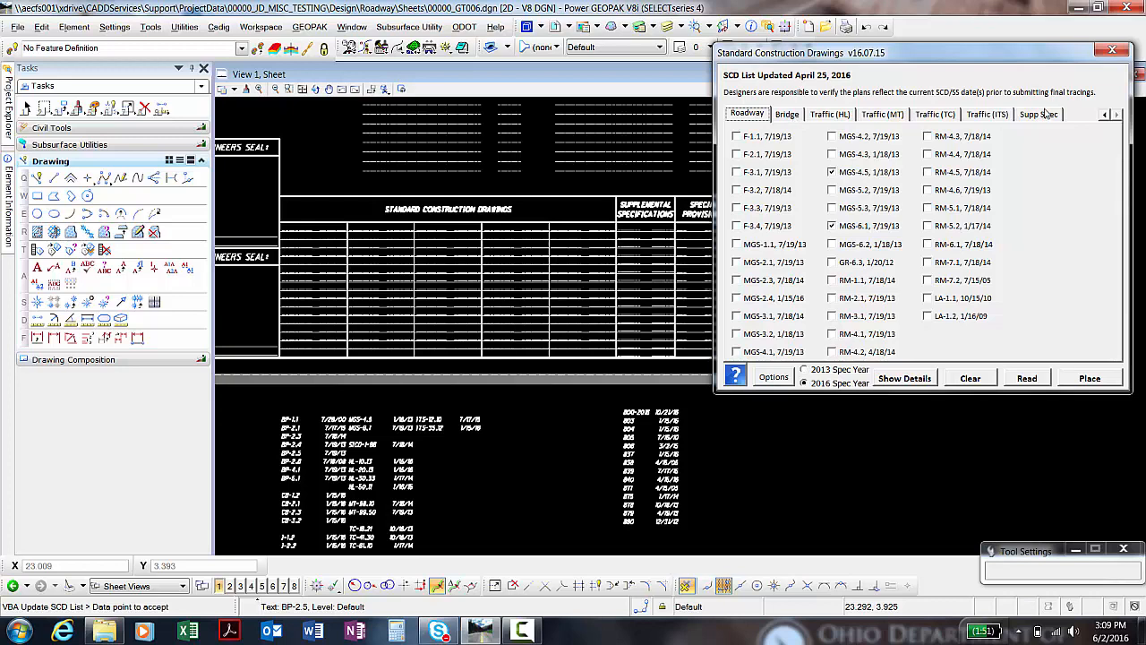
left_click(1105, 114)
left_click(1106, 114)
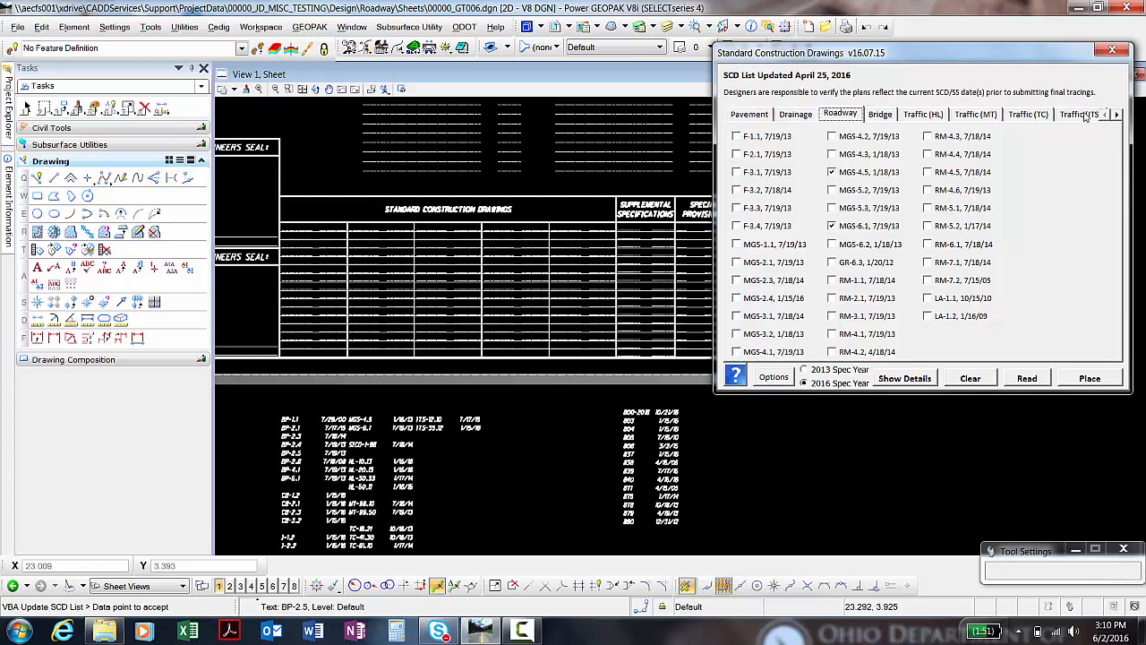
left_click(760, 115)
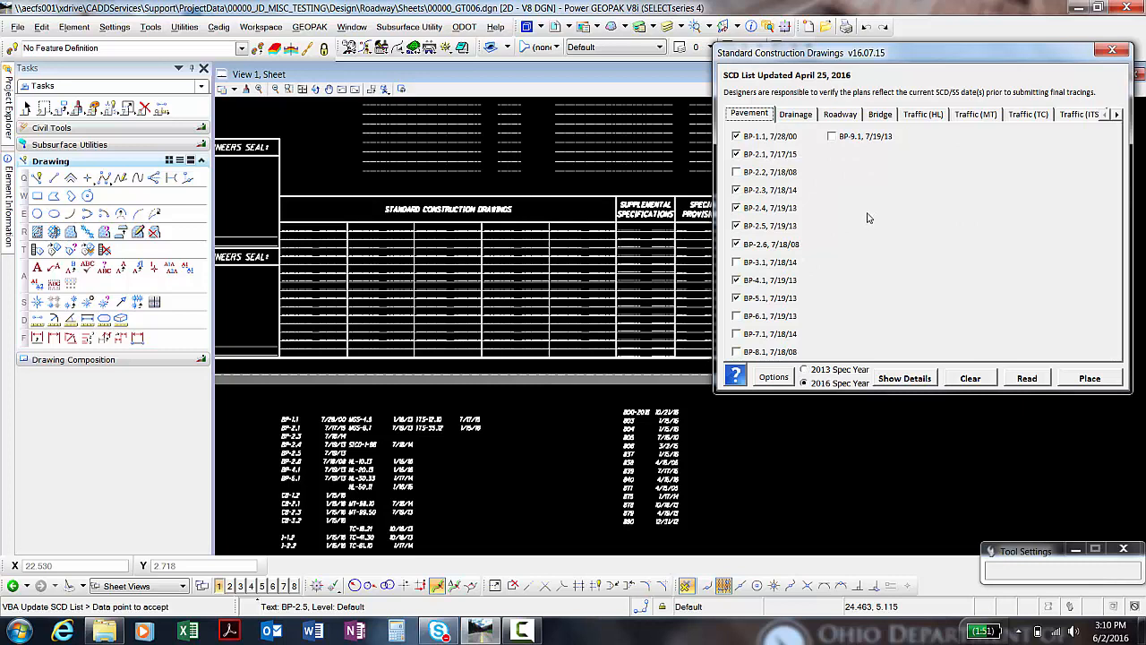
left_click(737, 190)
left_click(881, 115)
left_click(870, 158)
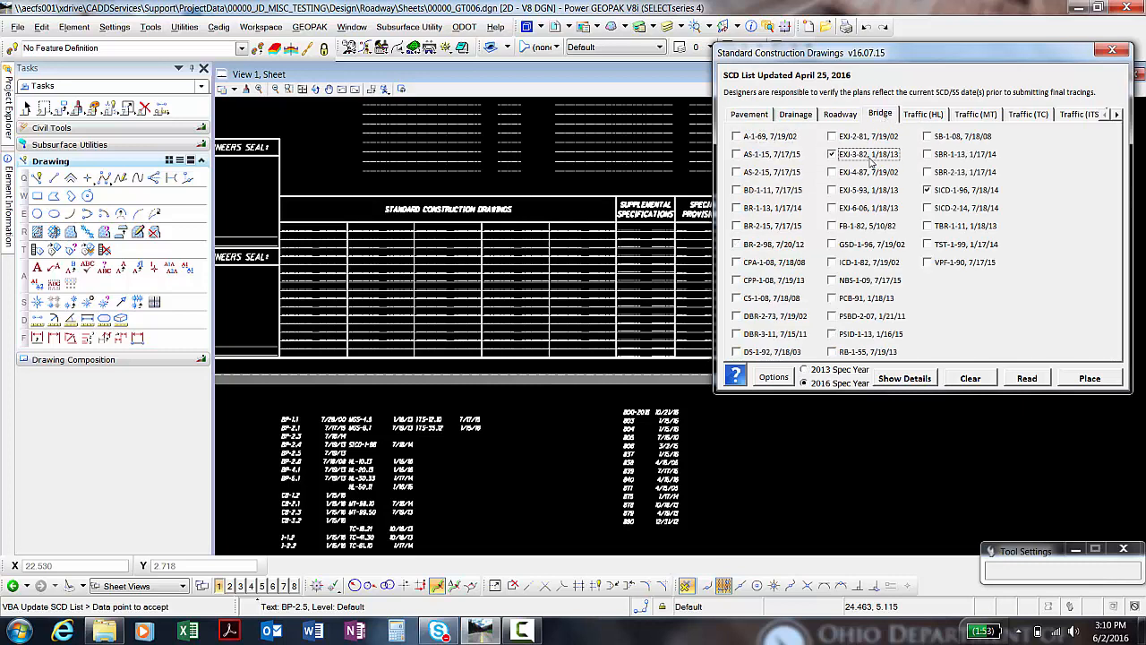
Step: Place the updated SCD and supplemental specification lists at the upper-left corner of the title sheet's Standard Construction Drawings table
left_click(1090, 378)
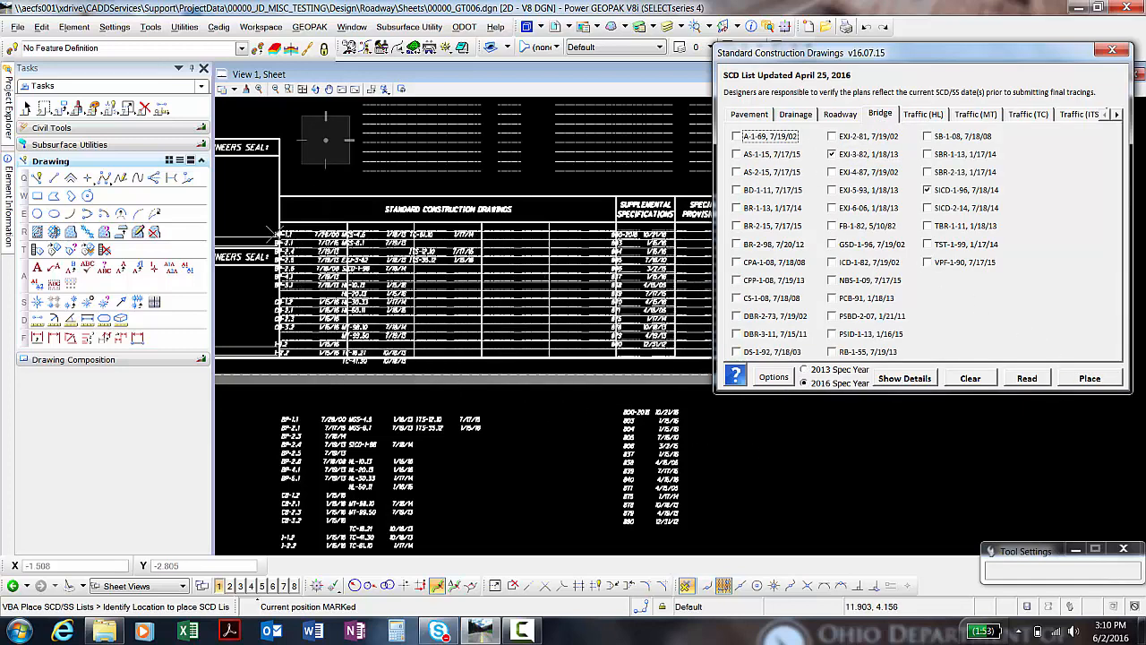
scroll(278, 231, "up", 3)
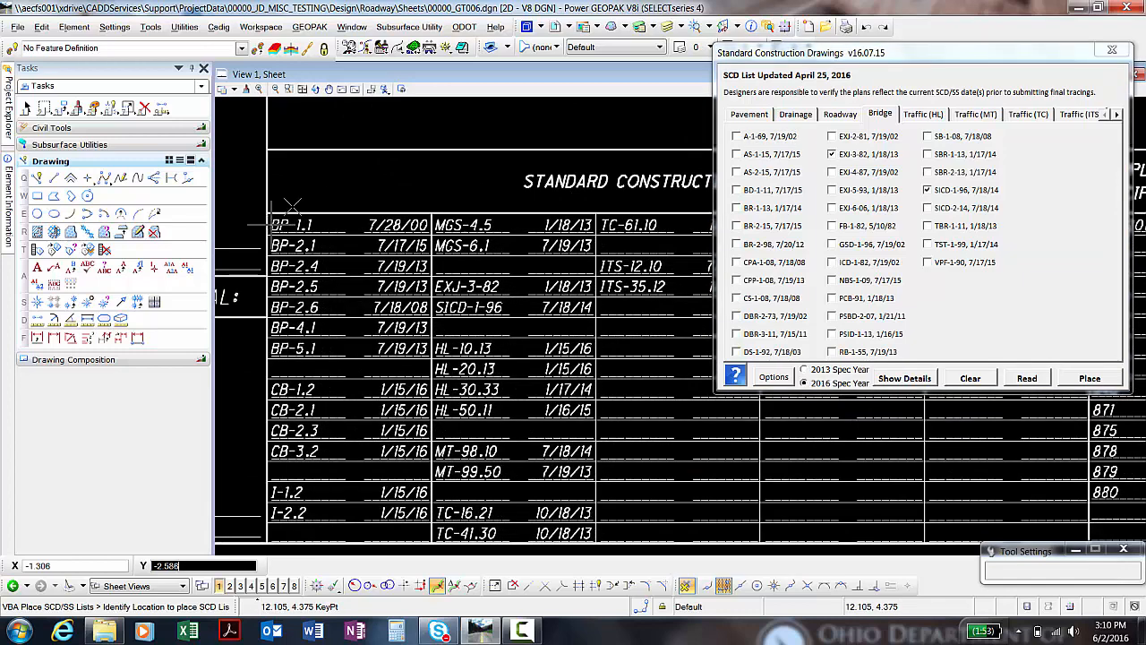
right_click(320, 187)
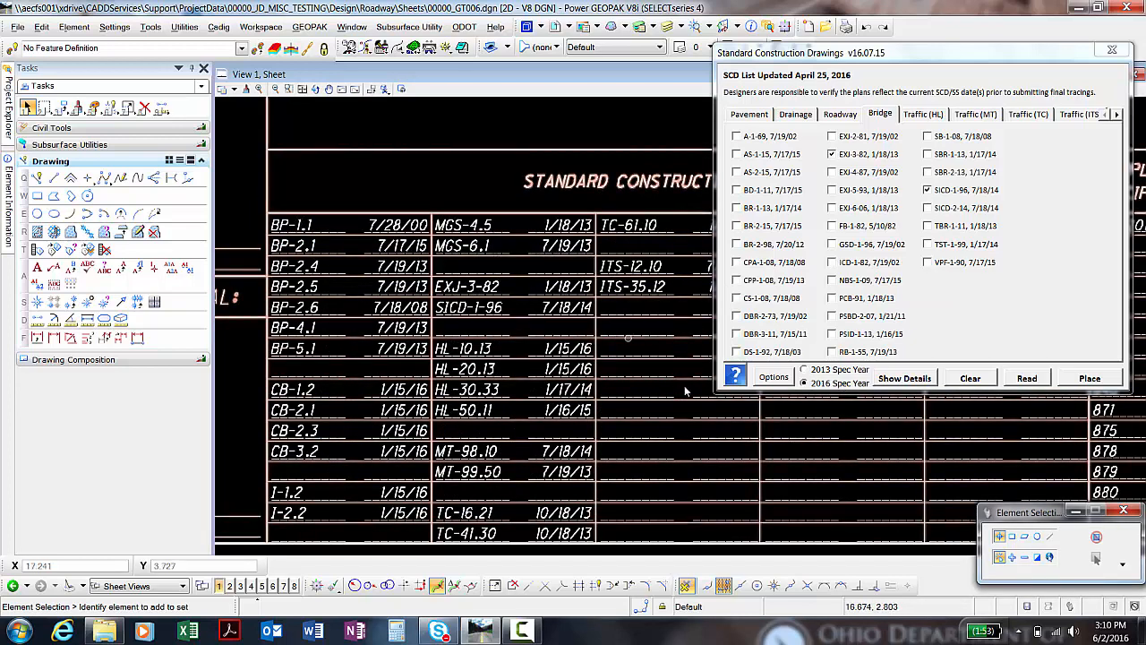
Step: Check the placement options and review the selected supplemental specifications, including 800-2016
left_click(776, 377)
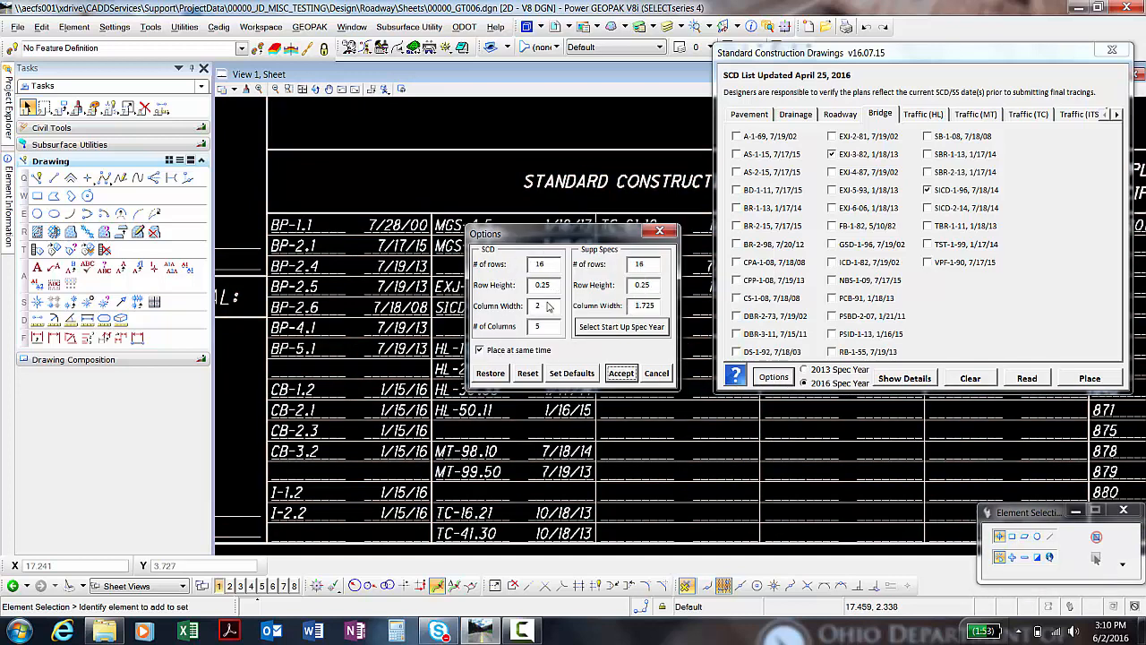
left_click(659, 232)
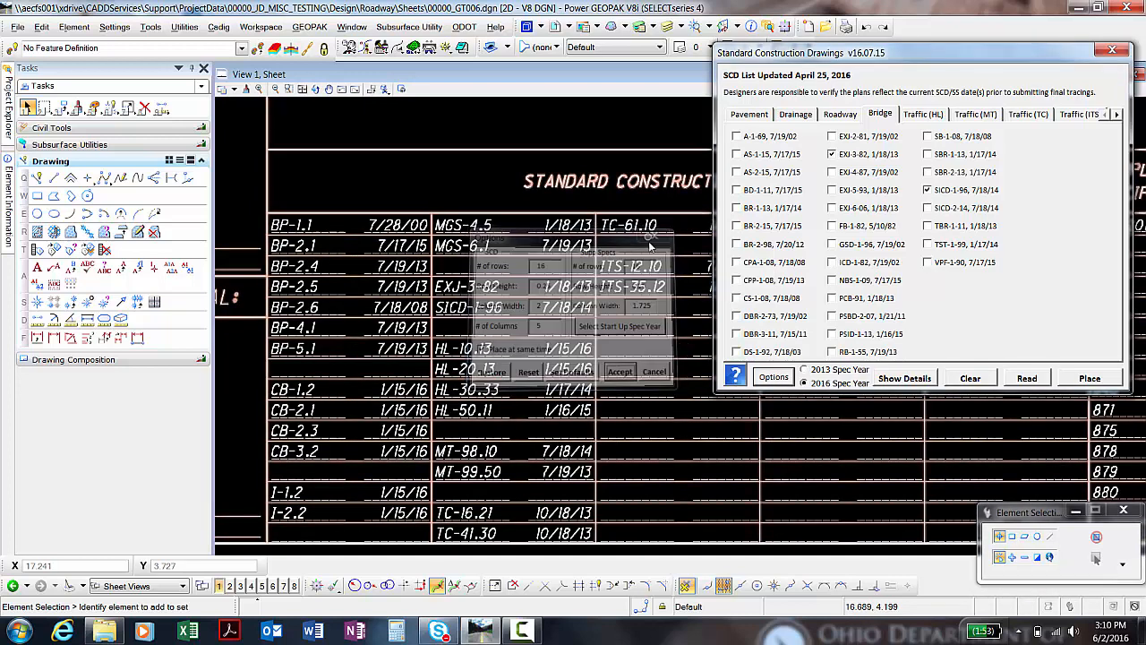
left_click(1116, 115)
left_click(1116, 115)
left_click(1039, 114)
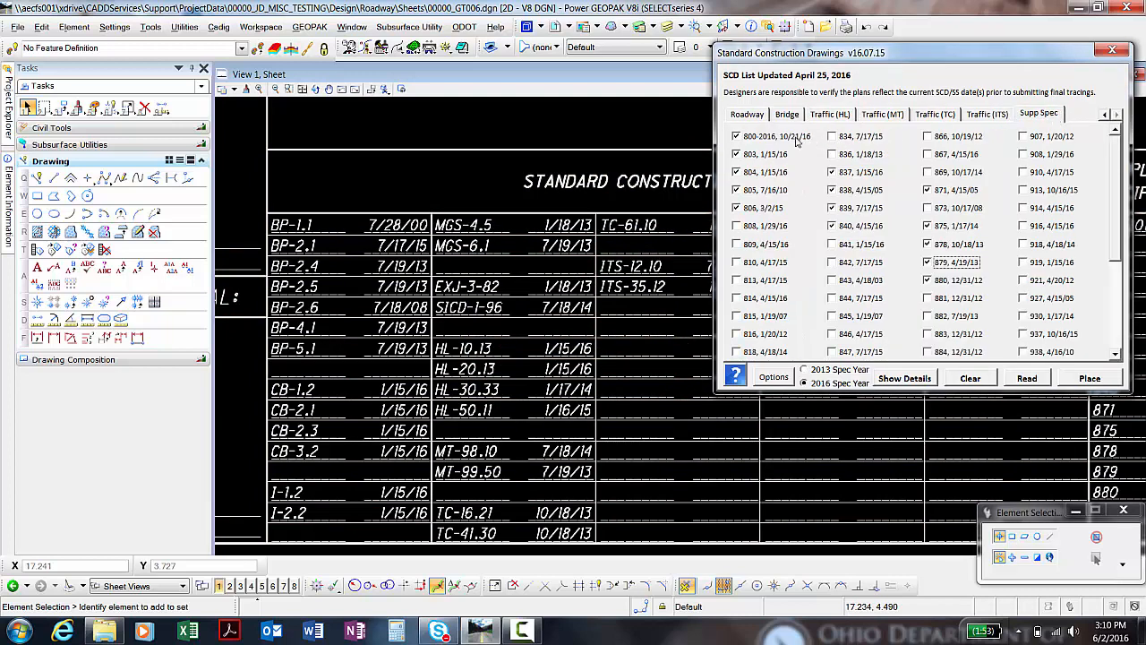
left_click(797, 138)
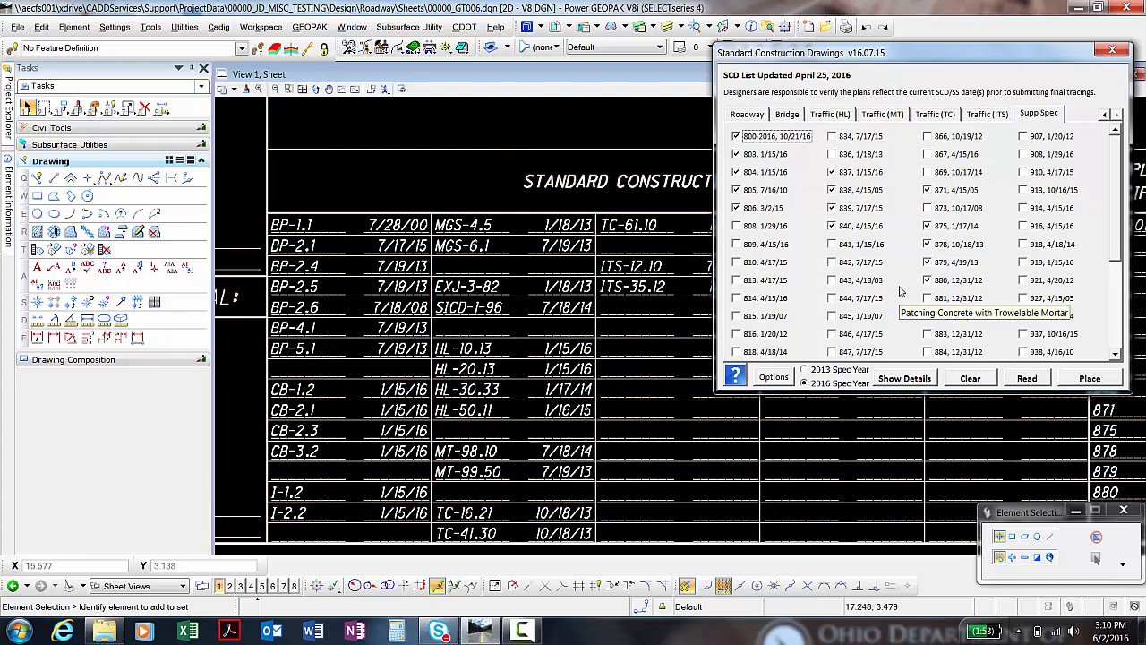
scroll(880, 286, "down", 1)
scroll(667, 262, "up", 1)
scroll(472, 200, "down", 3)
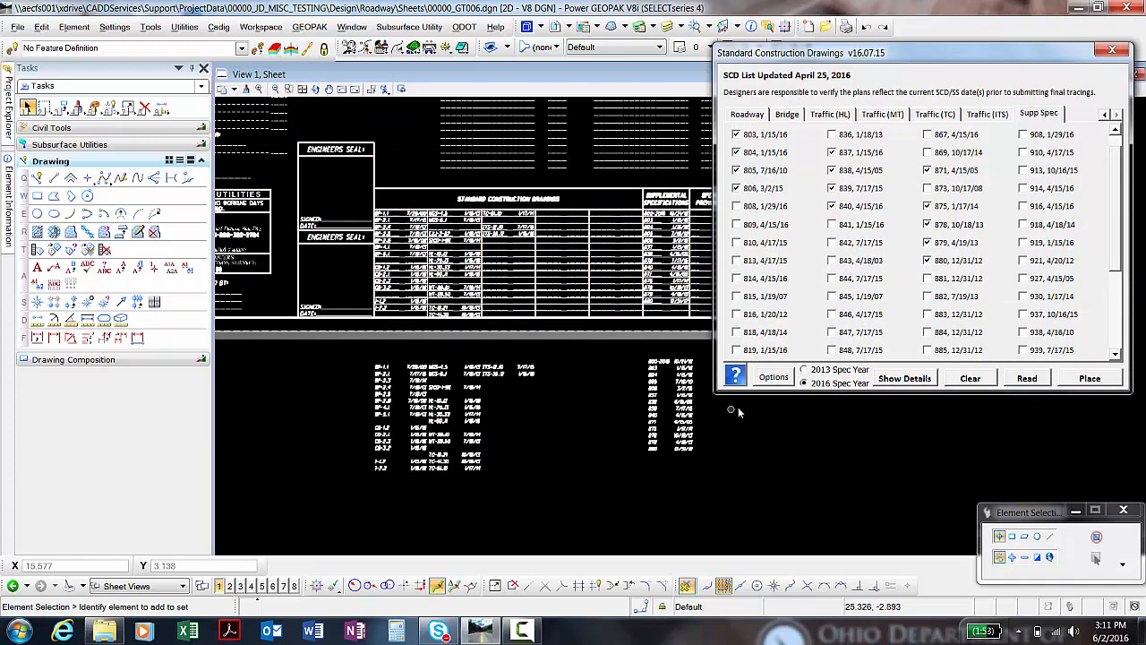
Step: Open the E-Links toolbox and display the engineering links on the title sheet
left_click_drag(788, 53, 792, 60)
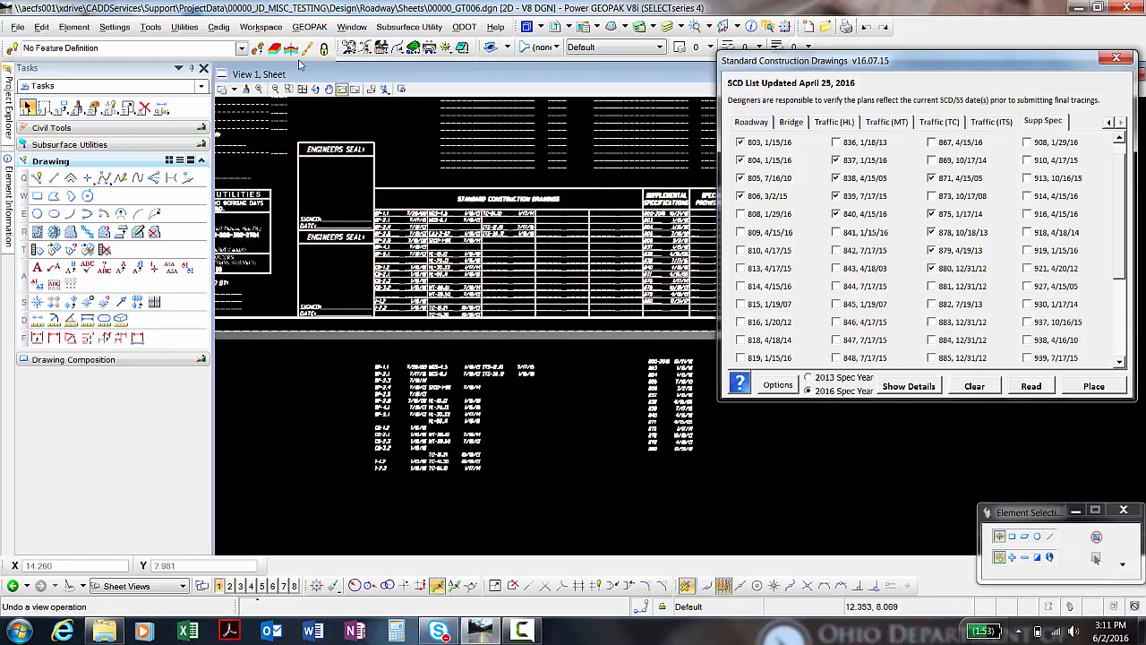
left_click(151, 27)
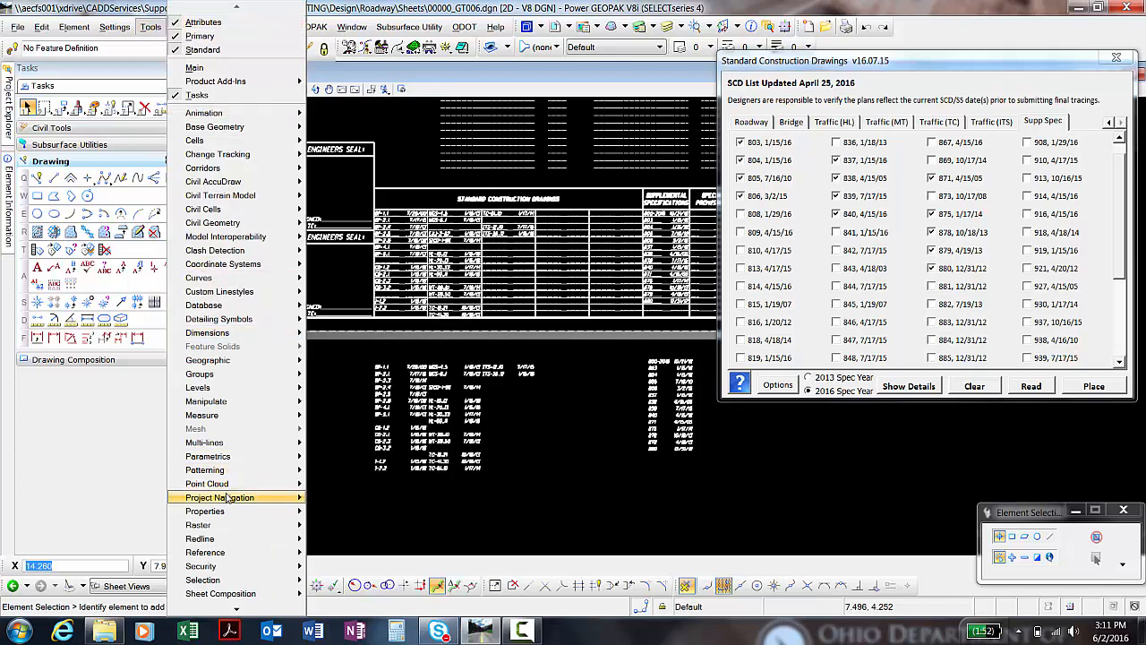
mouse_move(235, 500)
mouse_move(356, 511)
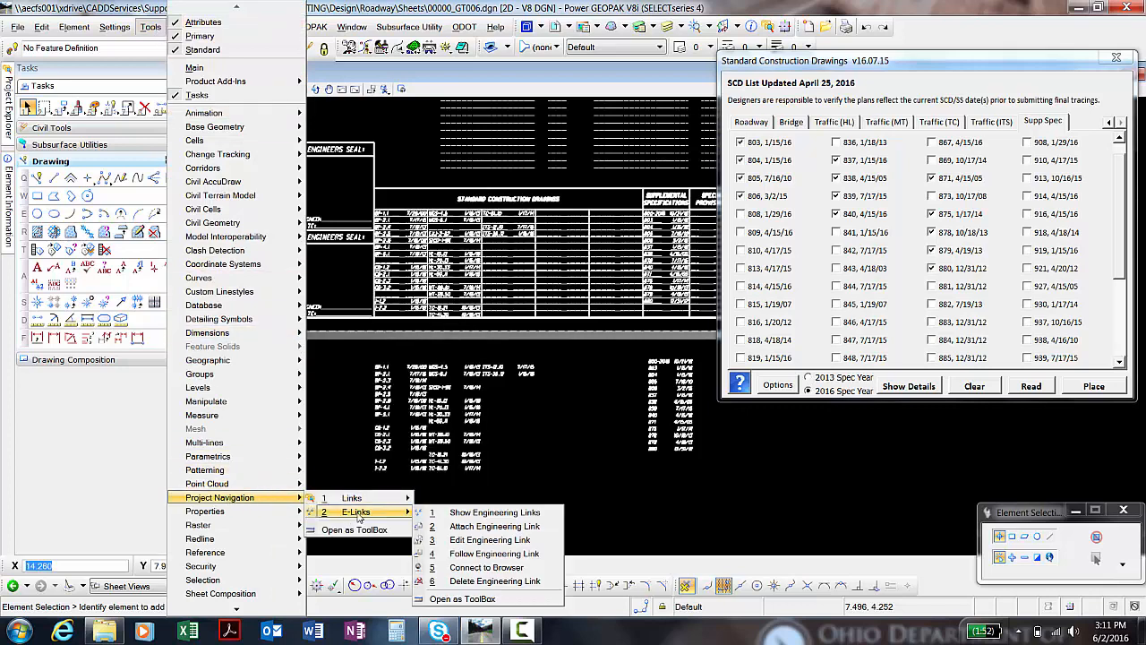
left_click(479, 599)
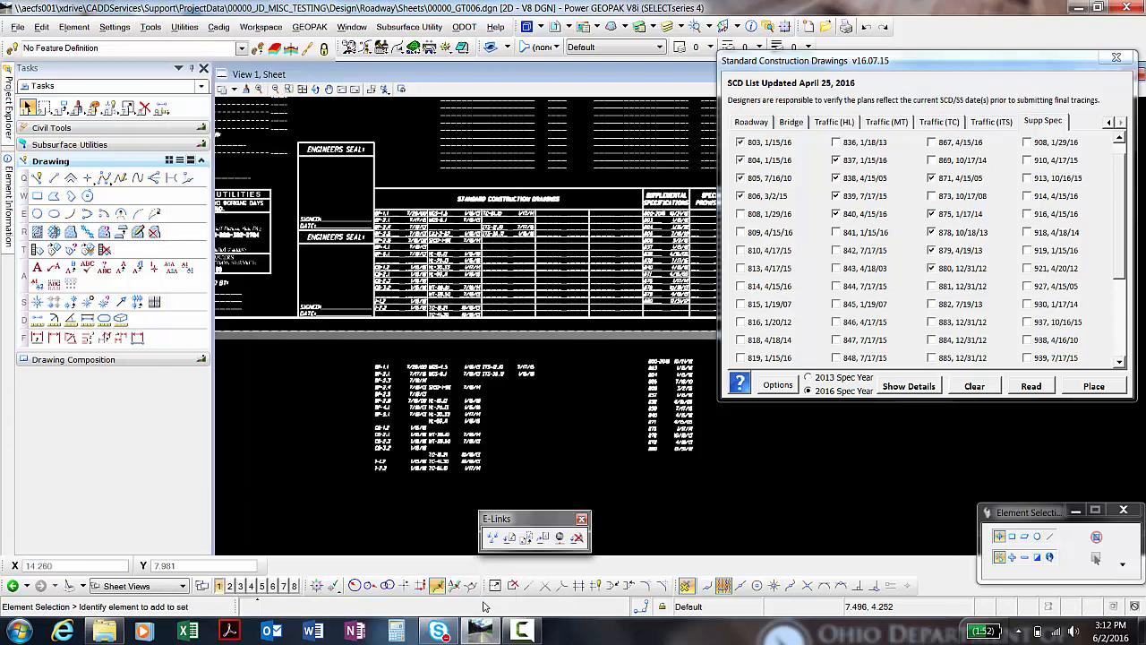
left_click_drag(508, 520, 545, 109)
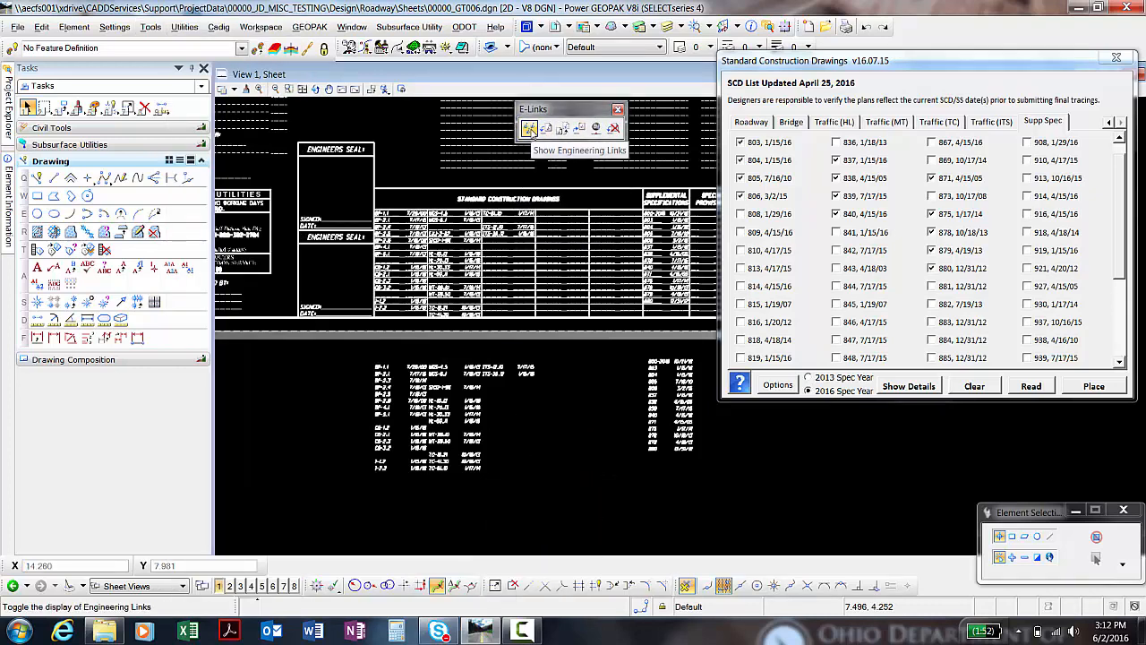
left_click(530, 128)
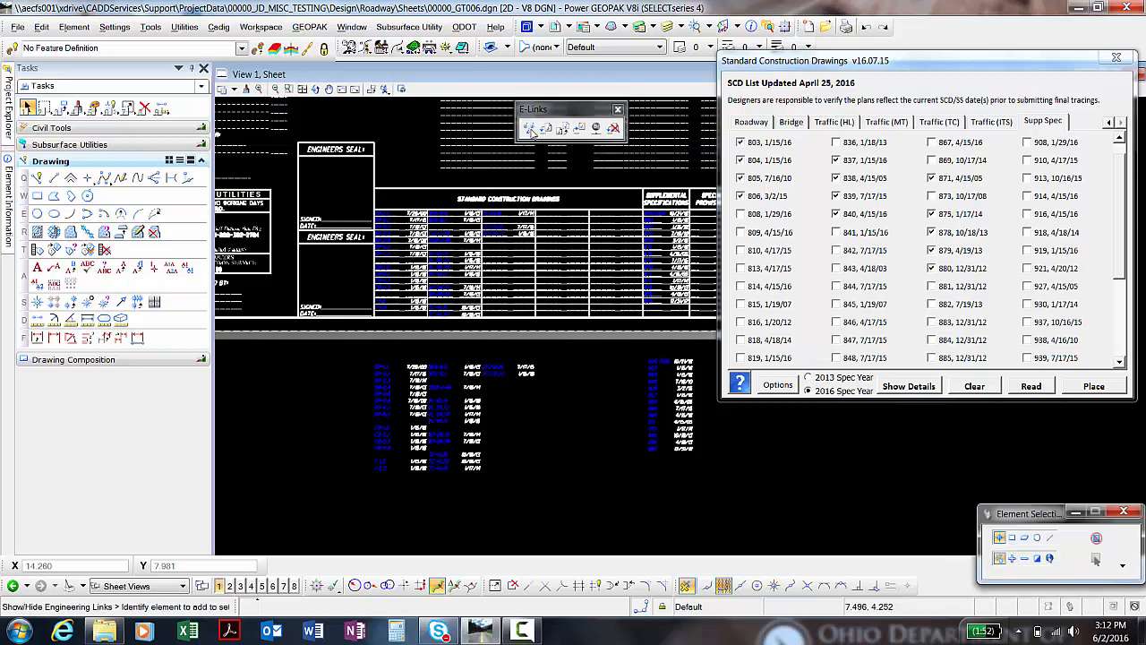
Step: Open the engineering link tags of the BP-1.1 text in the placed list and examine their values
scroll(374, 213, "up", 1)
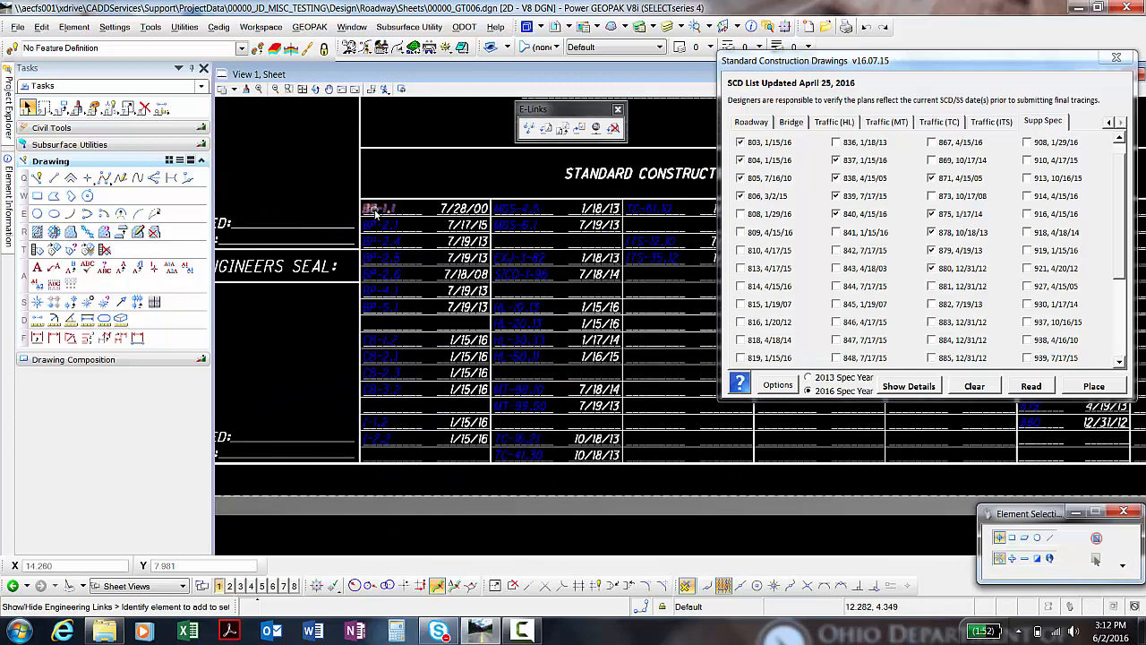
left_click(561, 130)
left_click(373, 212)
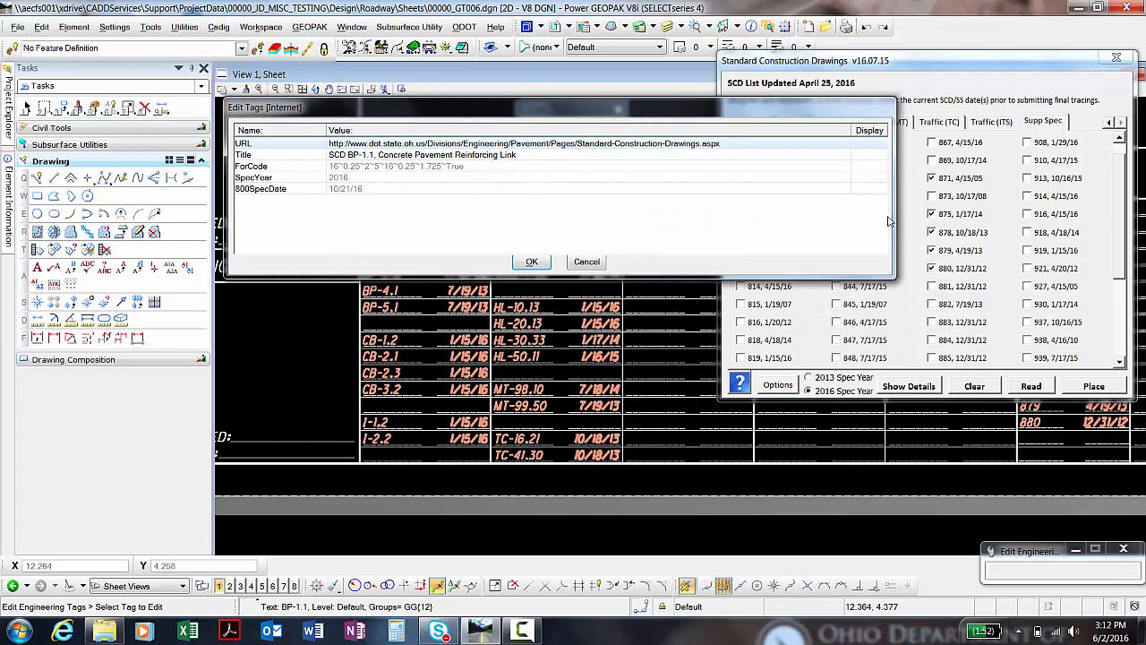
left_click_drag(893, 222, 714, 222)
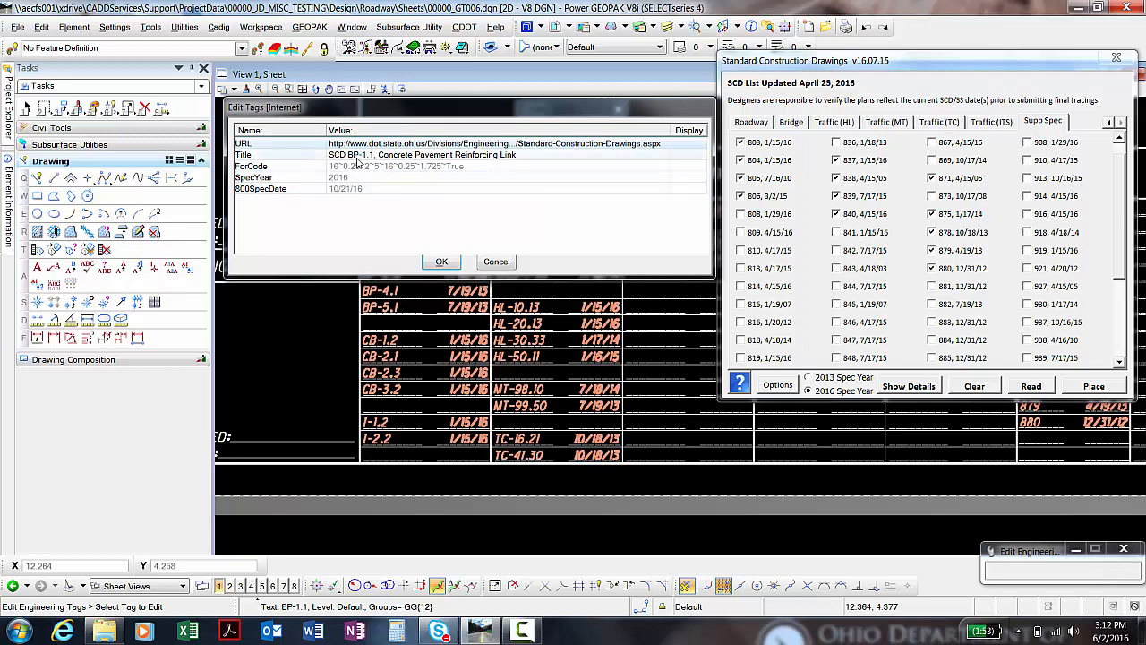
left_click_drag(358, 107, 679, 108)
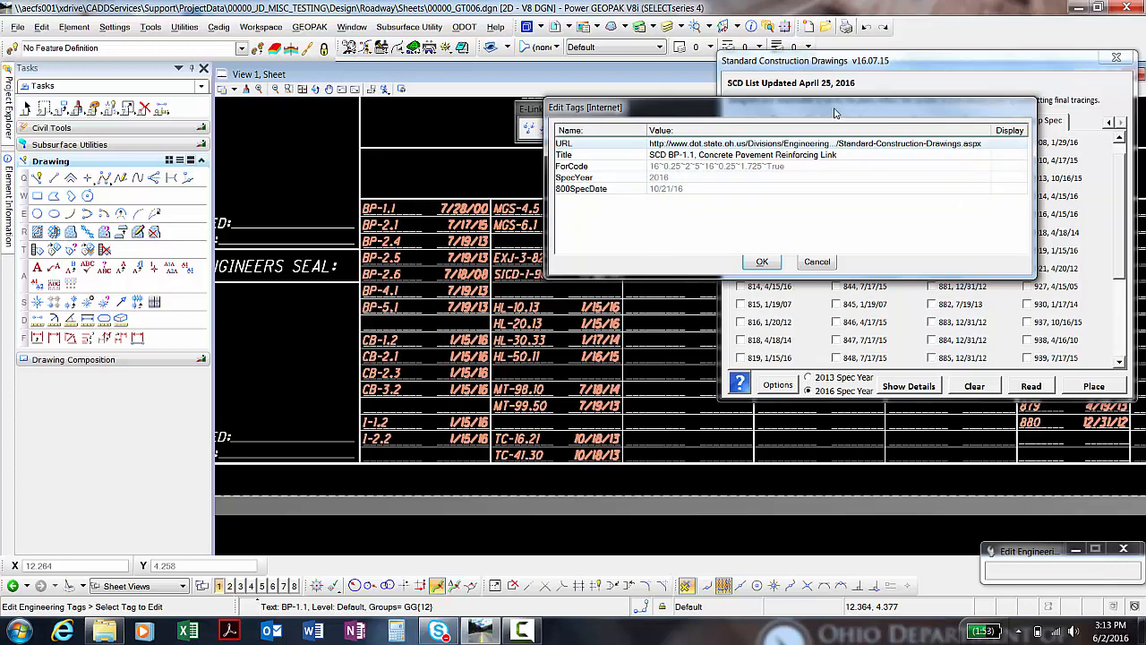
left_click_drag(836, 109, 876, 148)
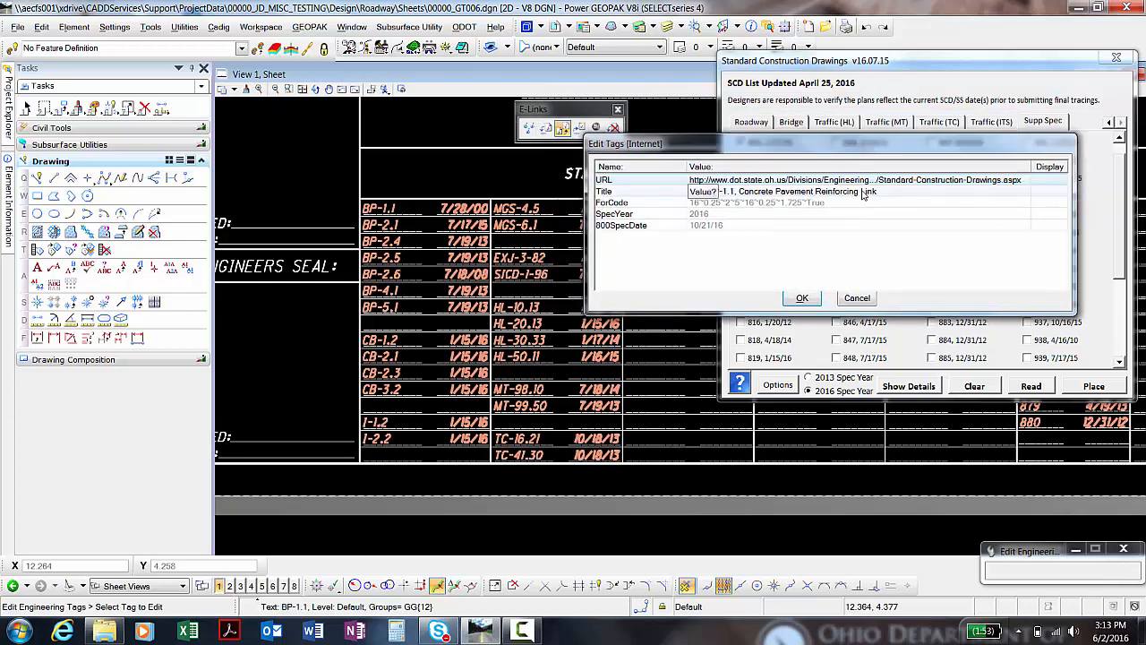
Step: Dismiss the BP-1.1 tag values without changes and turn off the display of engineering links on the title sheet
left_click(857, 298)
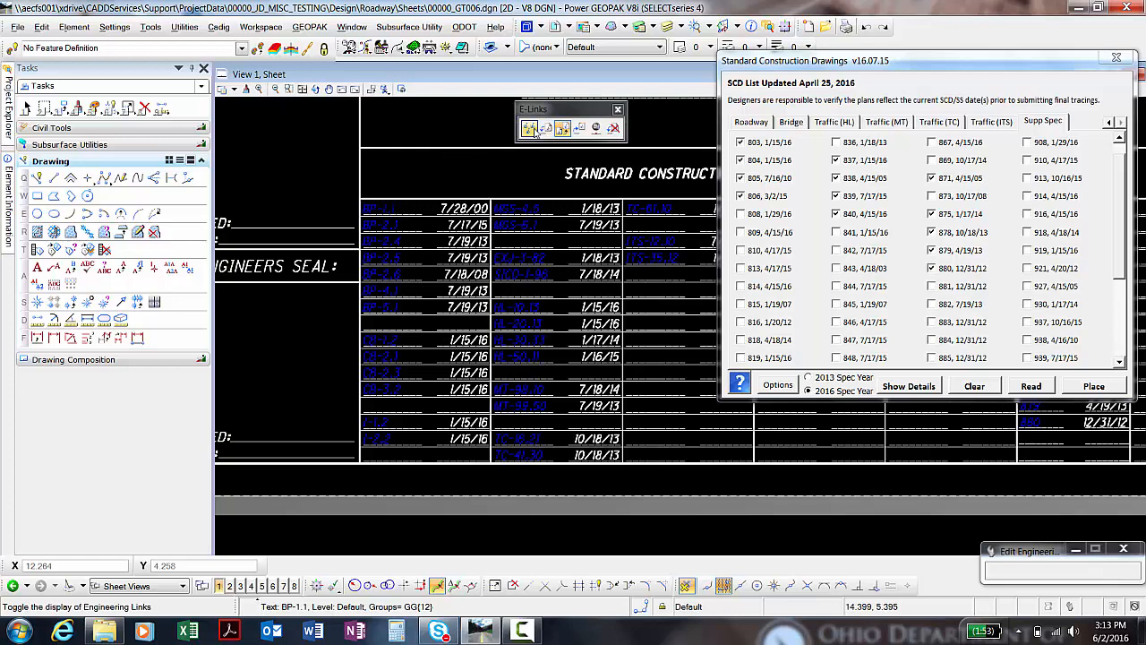
left_click(531, 129)
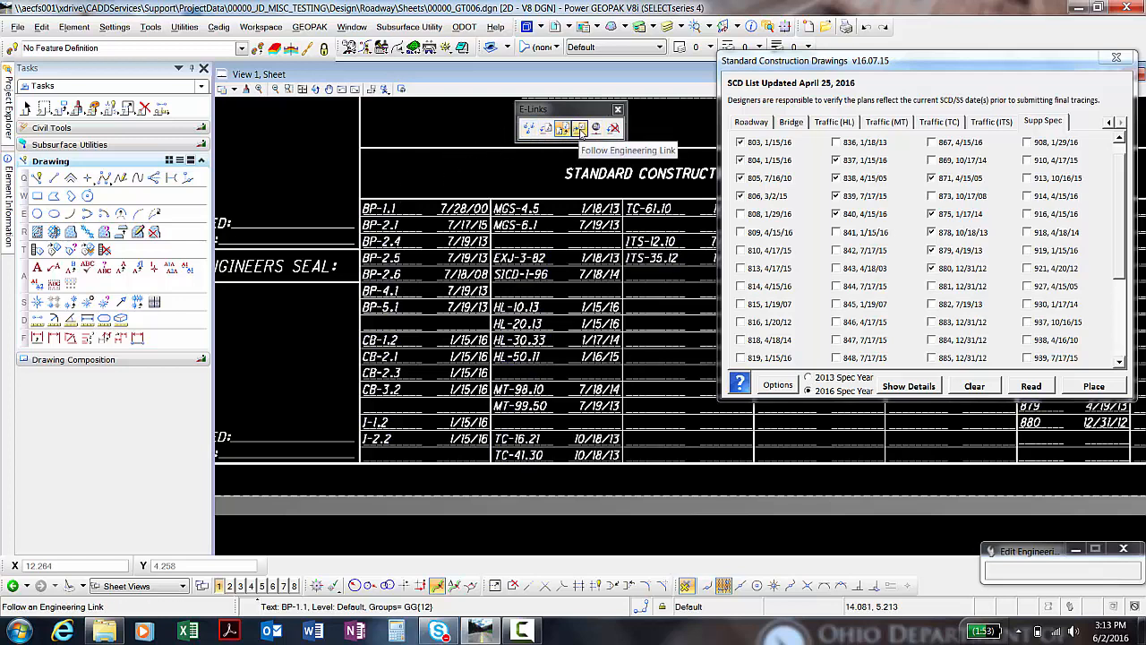
Step: Follow the engineering link of the BP-1.1 text, review the CADD and PDF standard drawings on its web page, and close the page
left_click(581, 128)
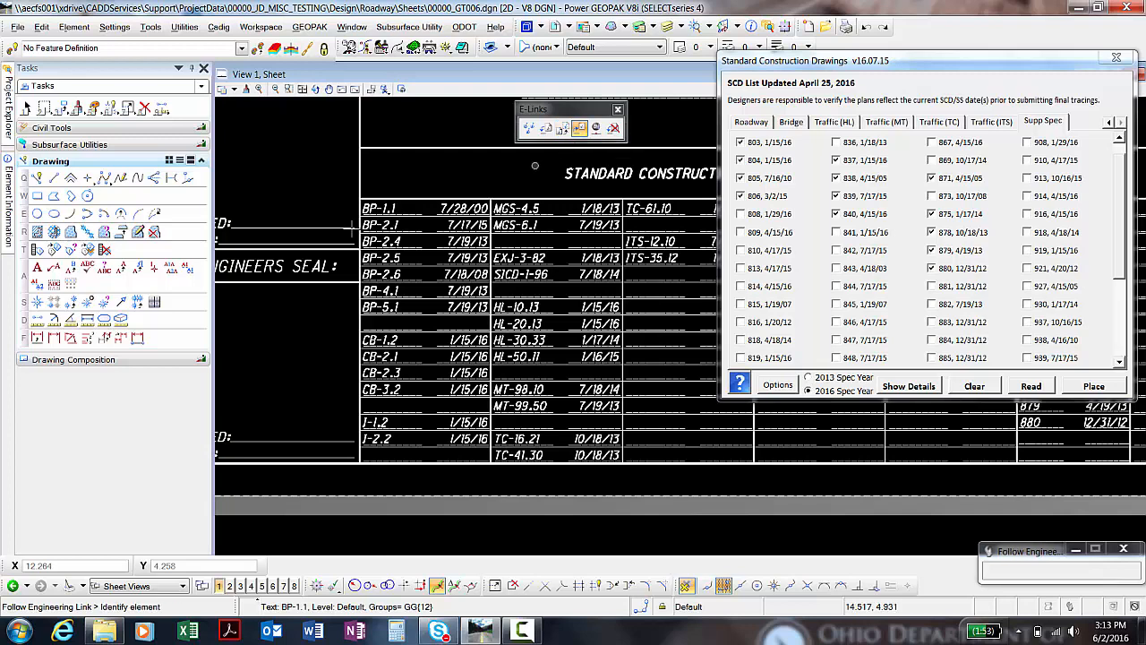
left_click(392, 171)
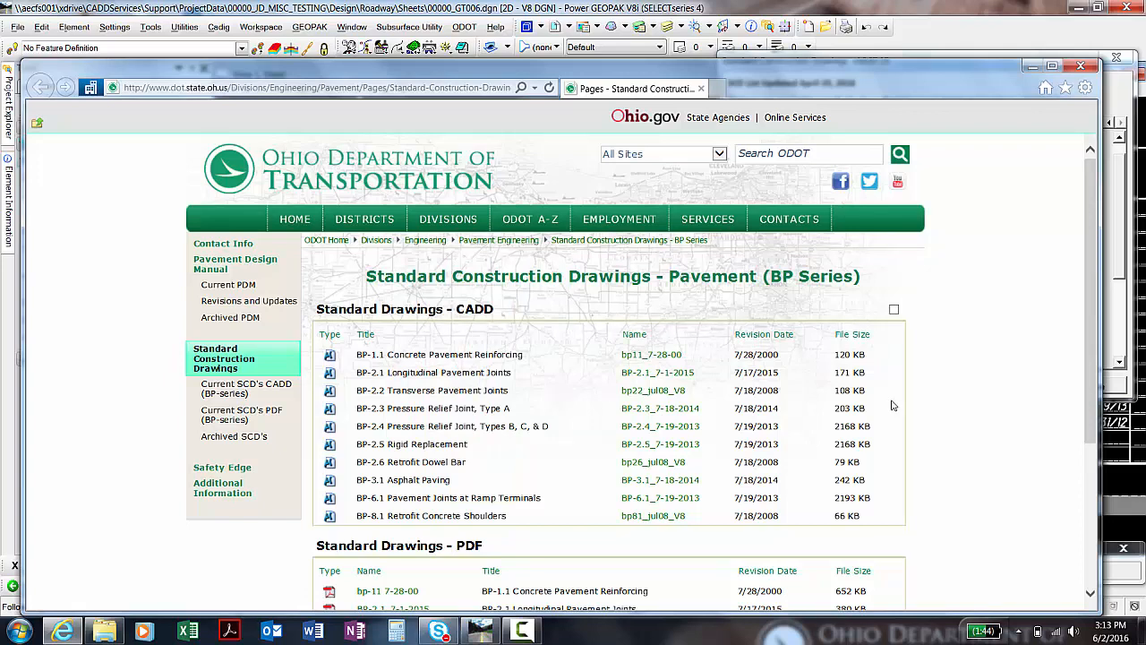
scroll(883, 410, "down", 3)
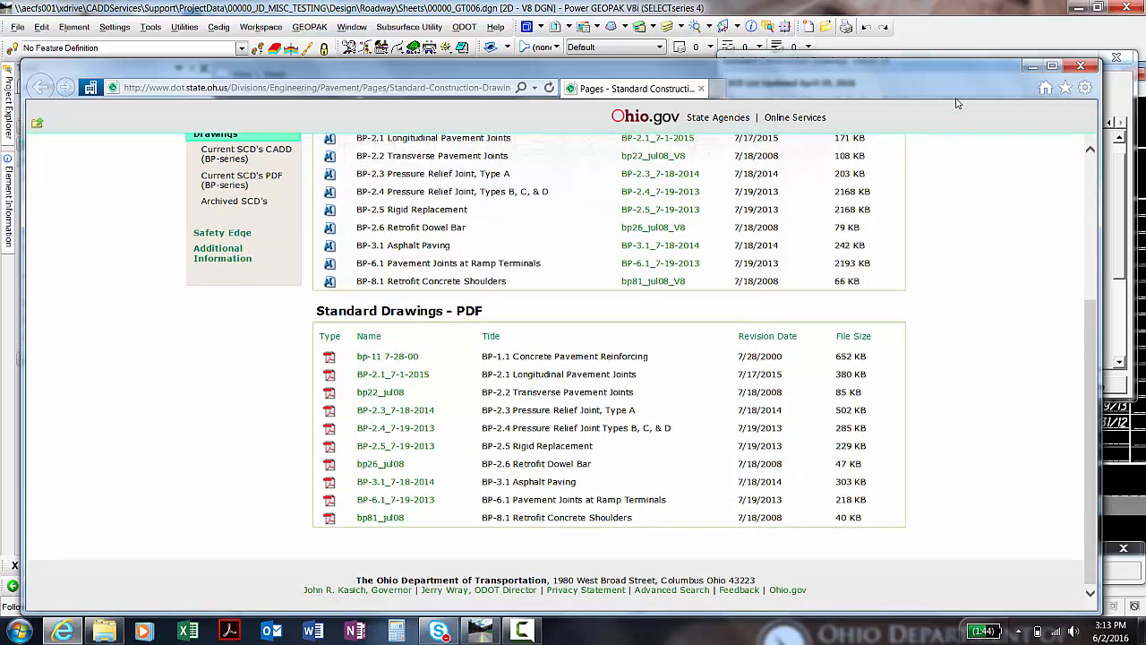
left_click_drag(962, 86, 963, 90)
left_click(1081, 70)
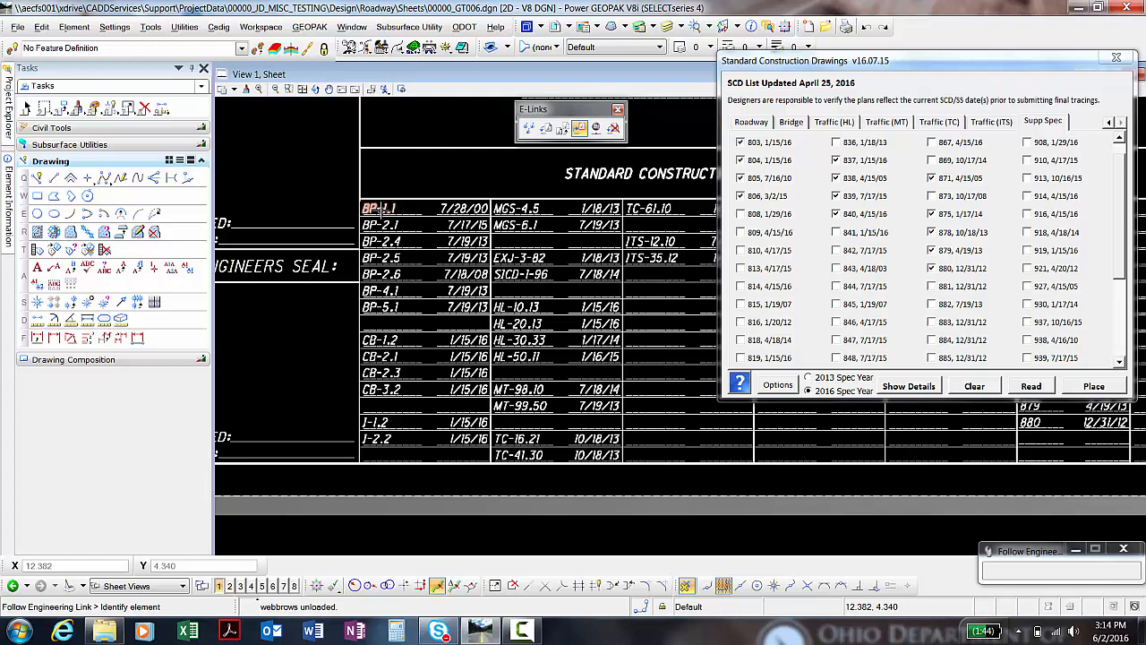
Step: Examine the lists in the title sheet table and below the sheet, and look through the available supplemental specifications
scroll(384, 207, "down", 5)
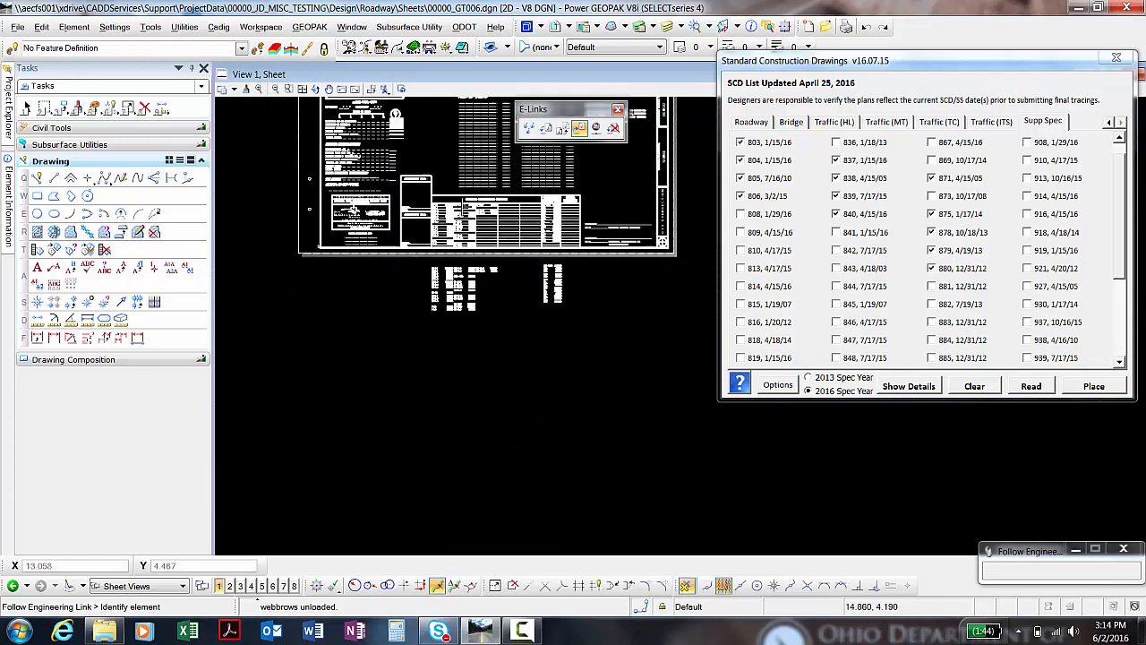
scroll(646, 197, "up", 3)
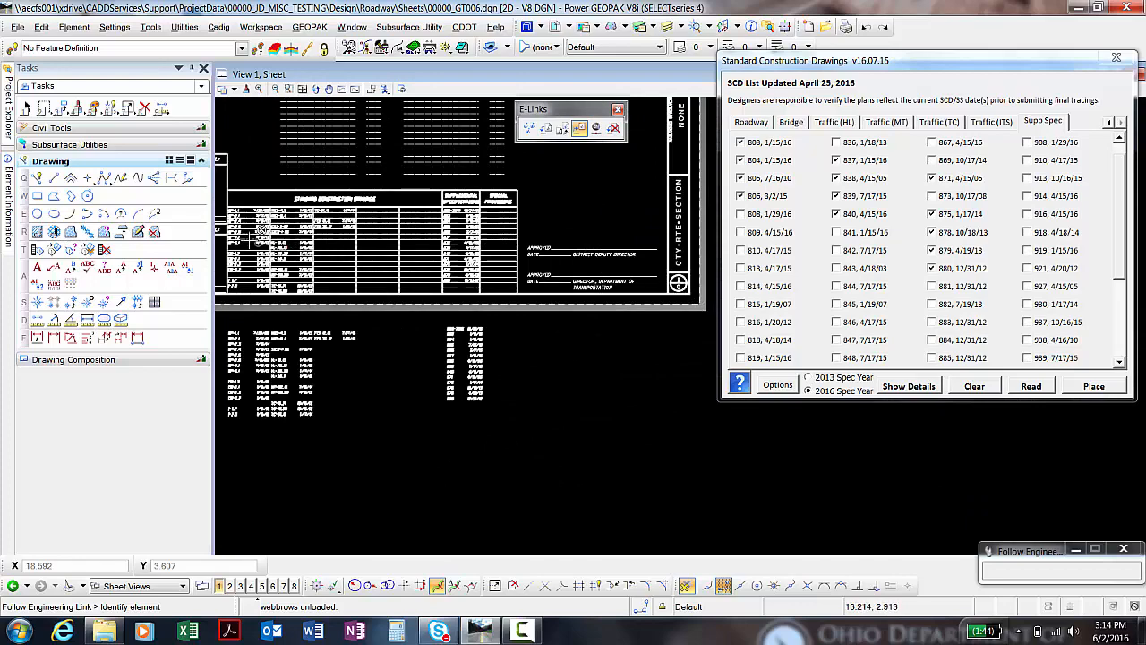
scroll(251, 228, "up", 2)
mouse_move(258, 184)
middle_mouse_down()
mouse_move(347, 205)
mouse_move(300, 207)
middle_mouse_up()
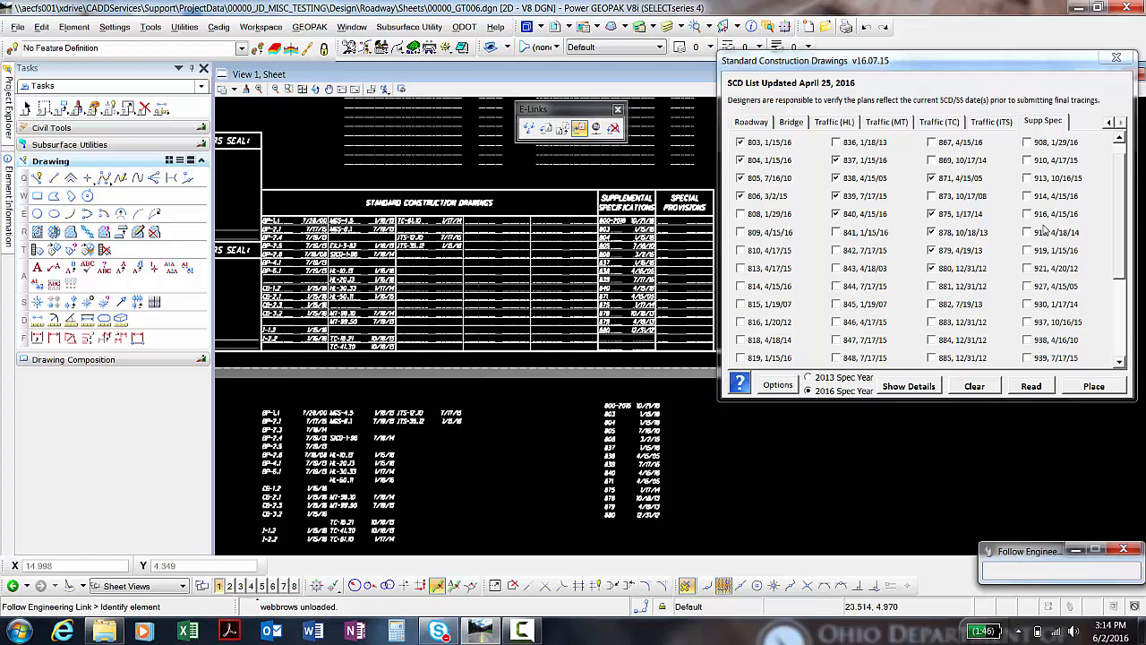
scroll(1115, 217, "down", 1)
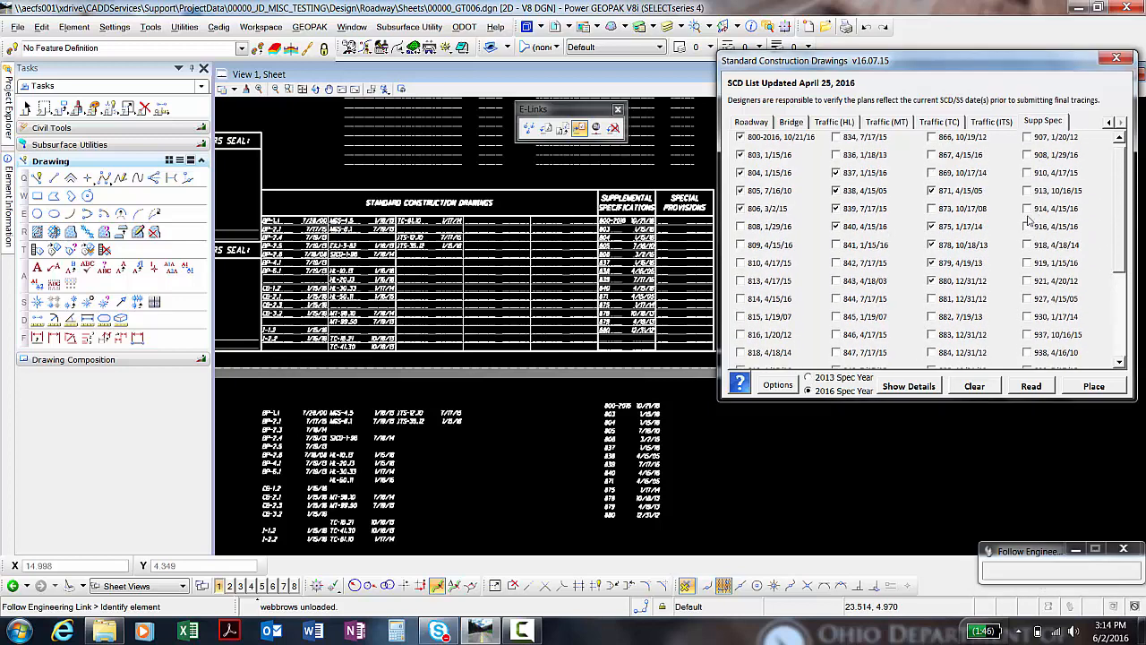
scroll(976, 231, "down", 3)
scroll(977, 231, "up", 4)
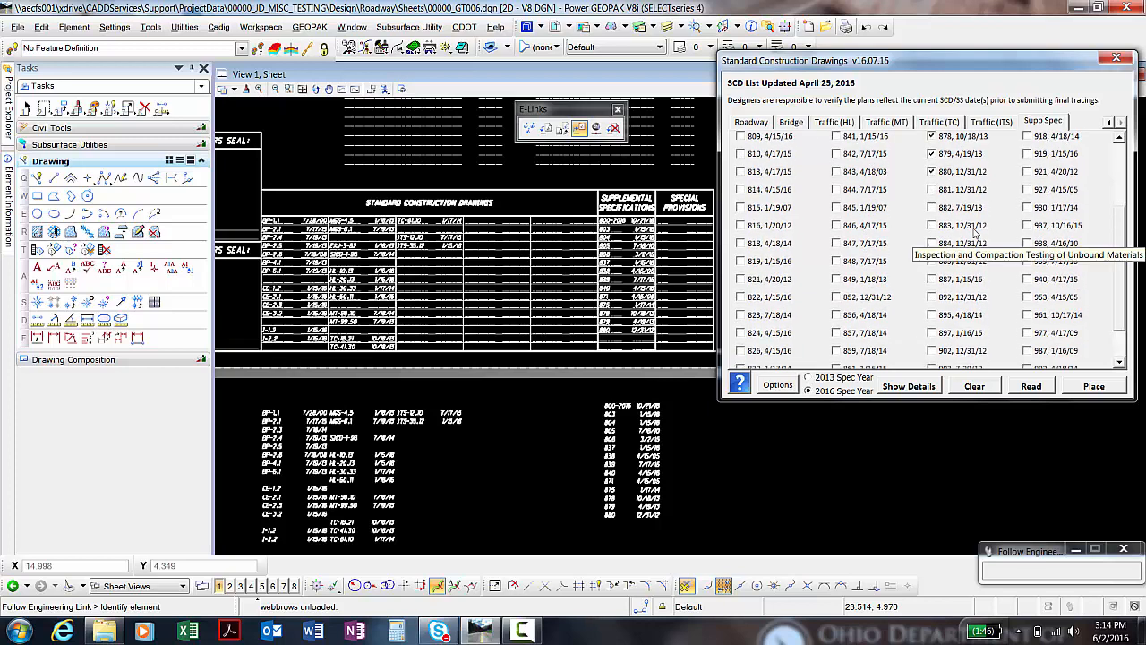
scroll(976, 231, "up", 1)
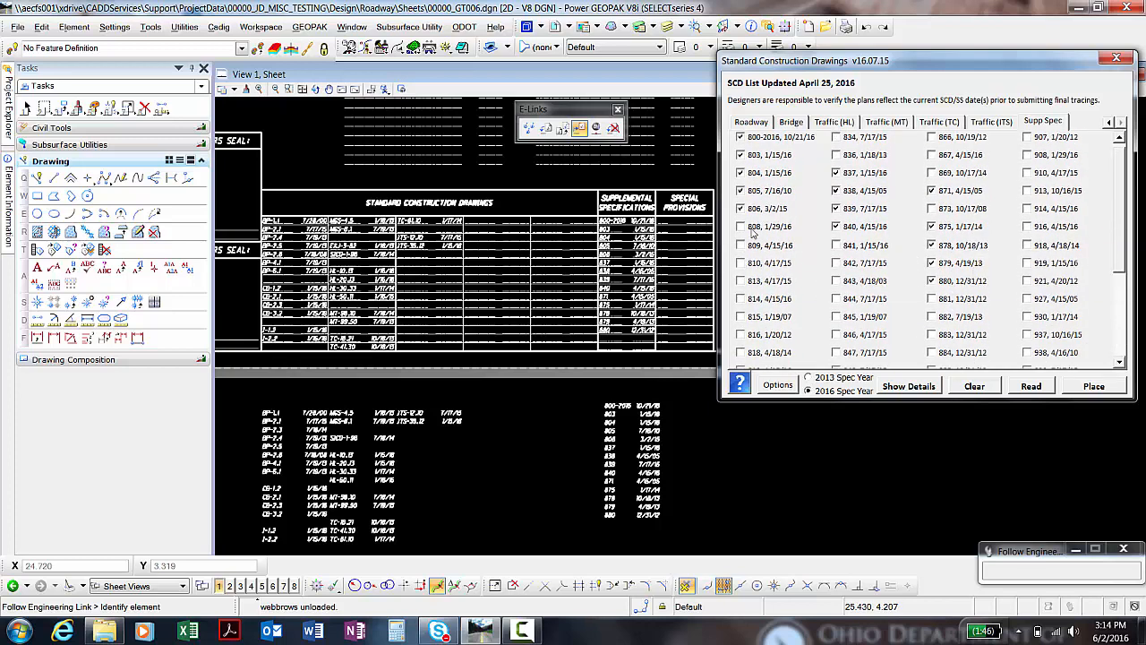
mouse_move(1119, 257)
left_mouse_down()
mouse_move(1120, 335)
mouse_move(1117, 235)
left_mouse_up()
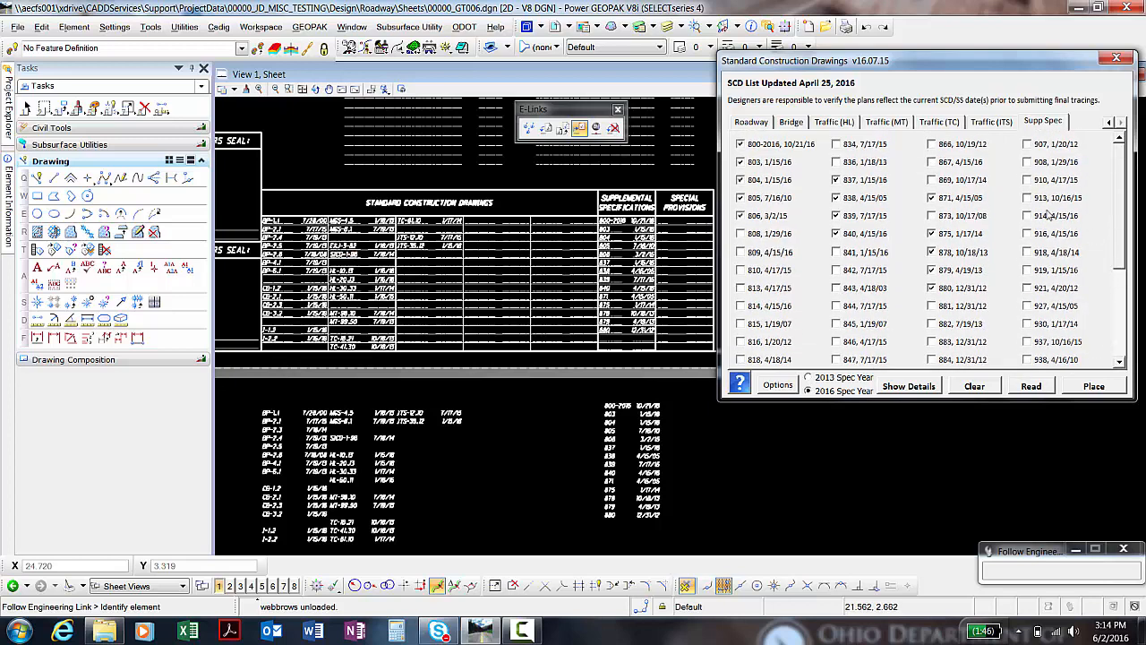
Step: Open the SCD list tool's help document, ODOT_SCD_List.pdf, view its first page and close it
left_click(739, 386)
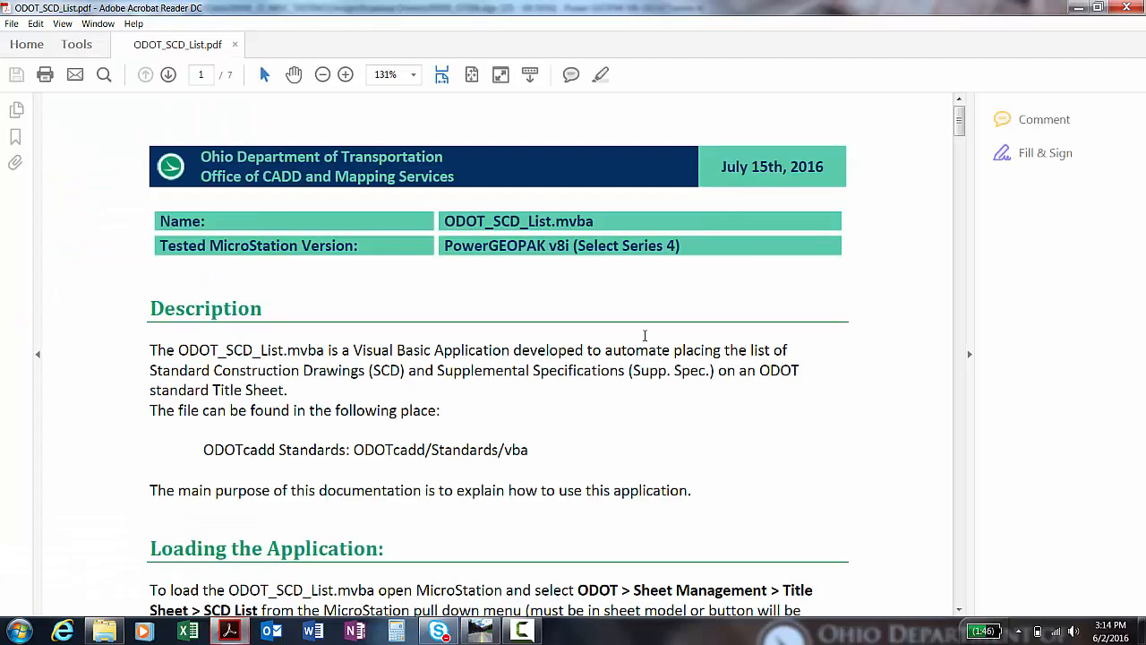
left_click(971, 332)
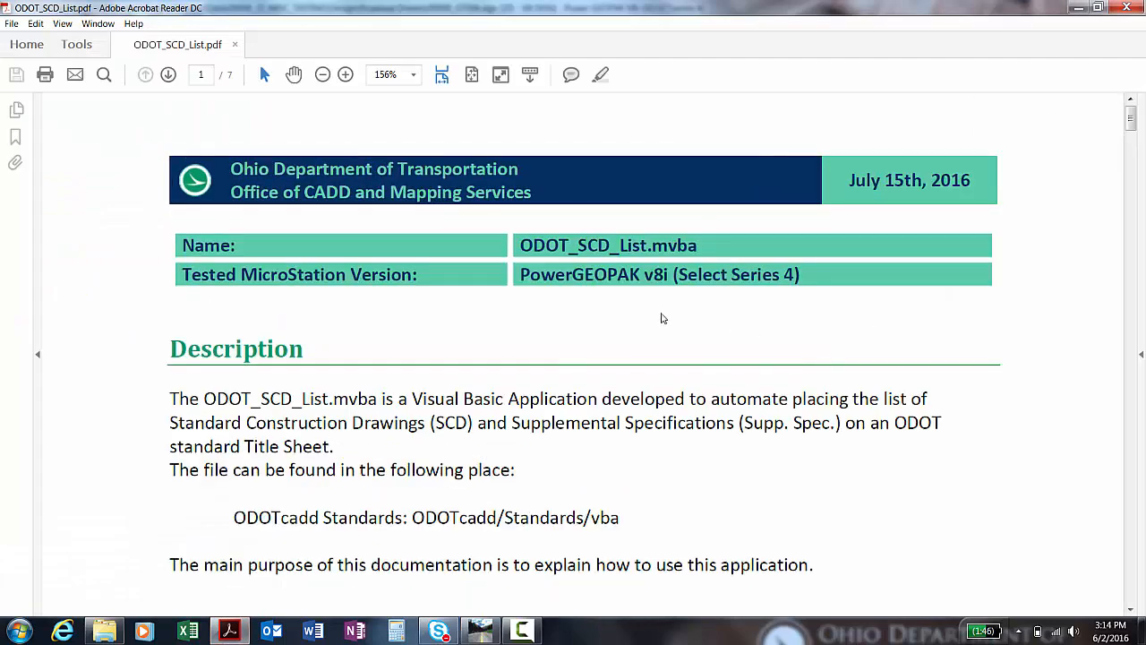
left_click(1131, 8)
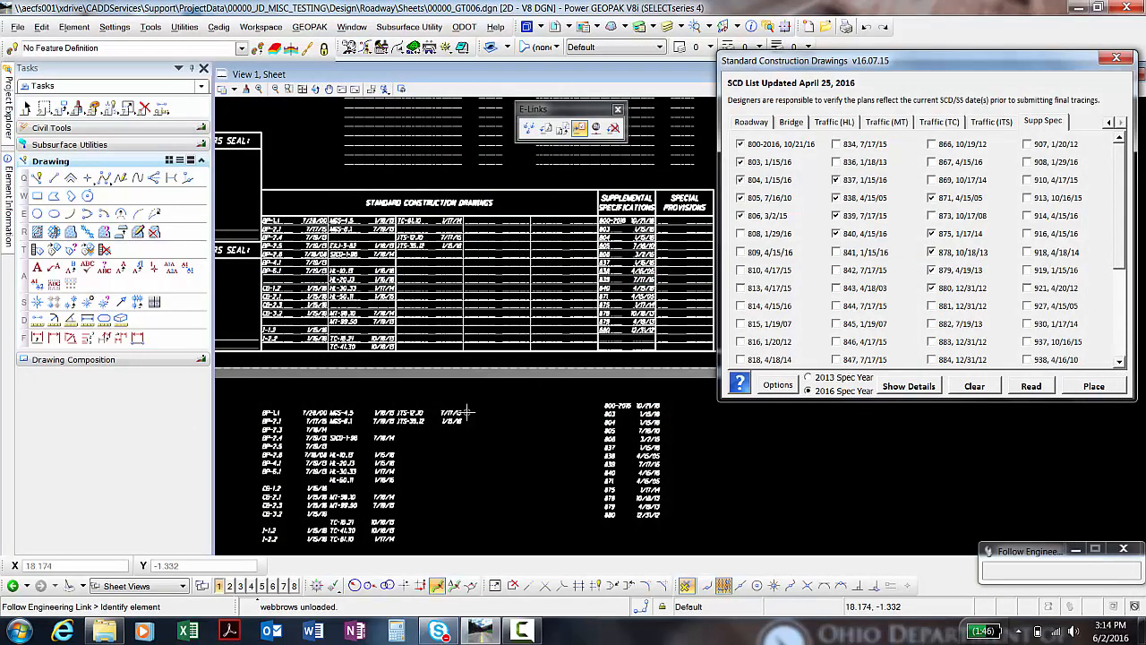